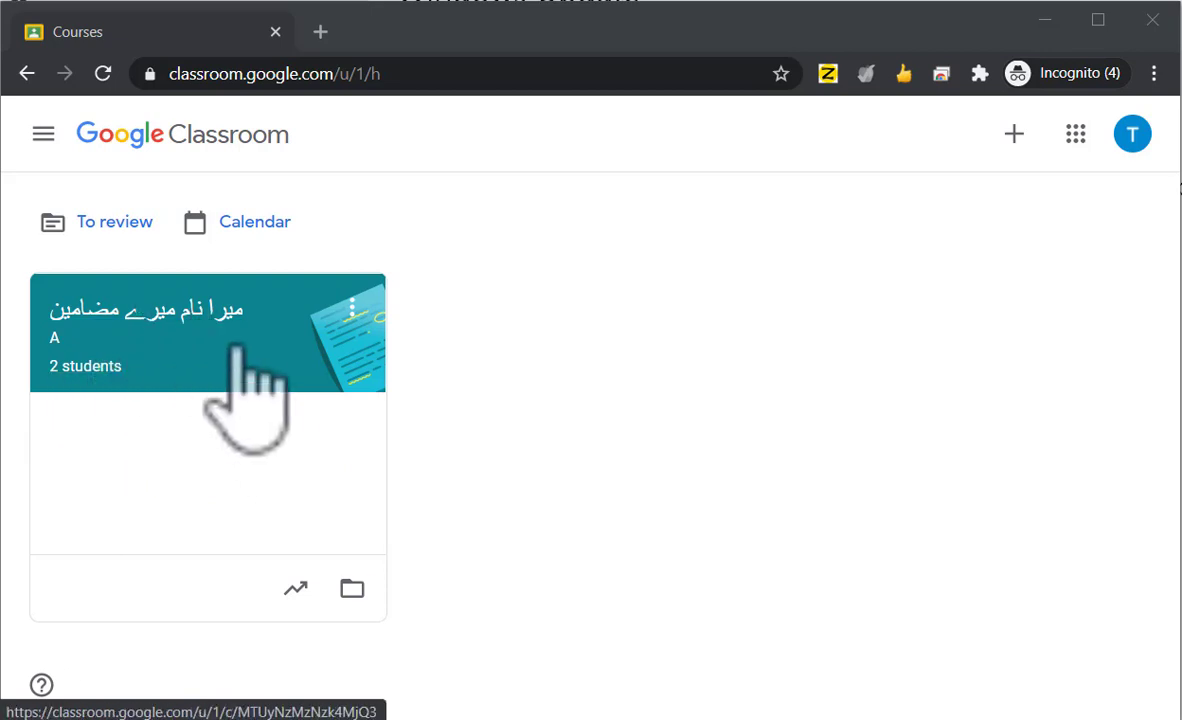
Open the class میرا نام میرے مضامین and start a new question in its classwork
left_click(193, 302)
left_click(1018, 457)
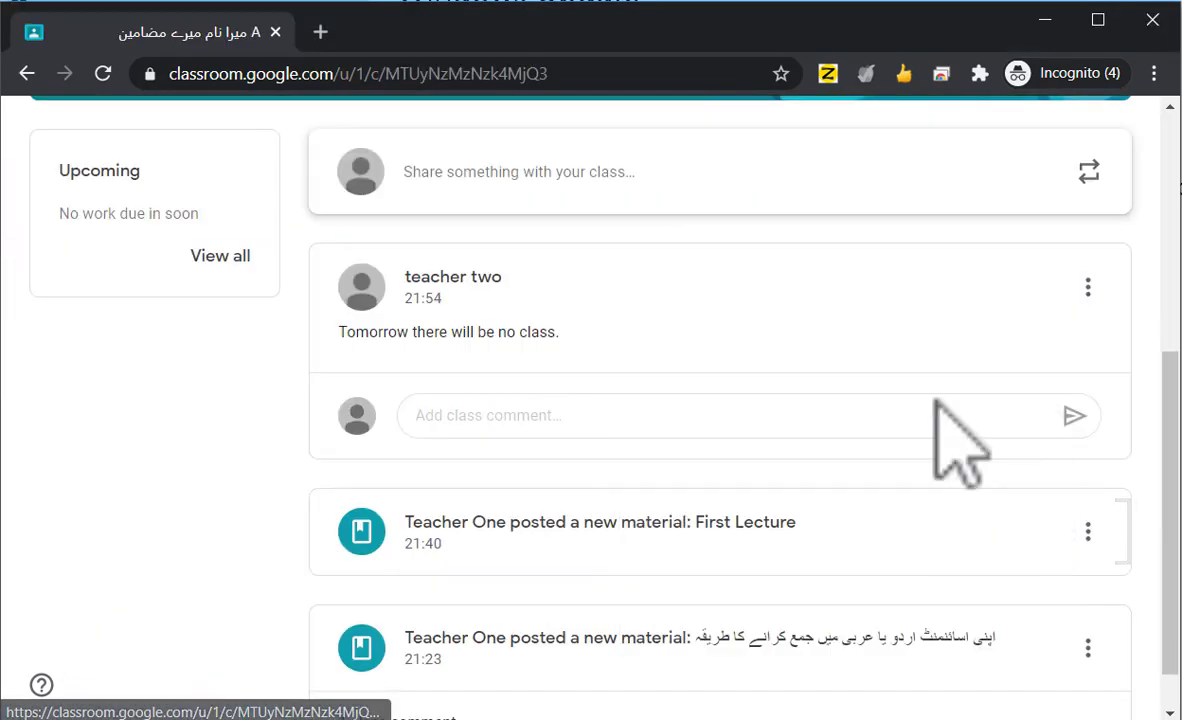
scroll(575, 262, "up", 5)
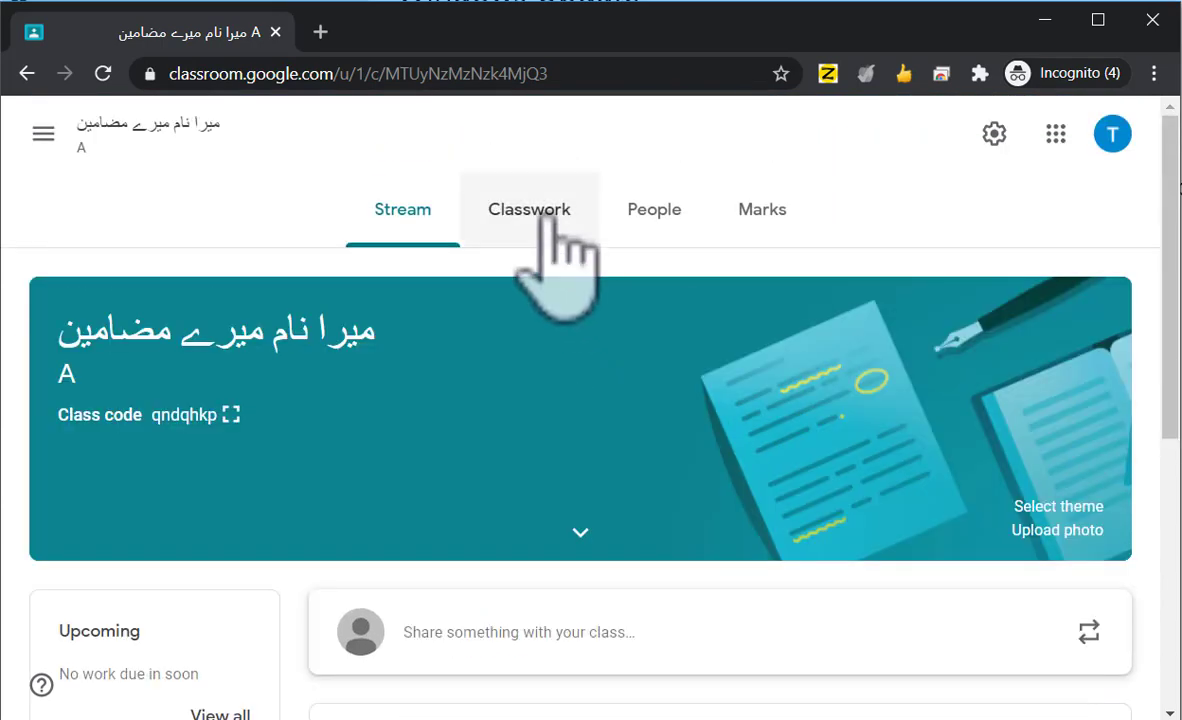
left_click(530, 196)
left_click(432, 302)
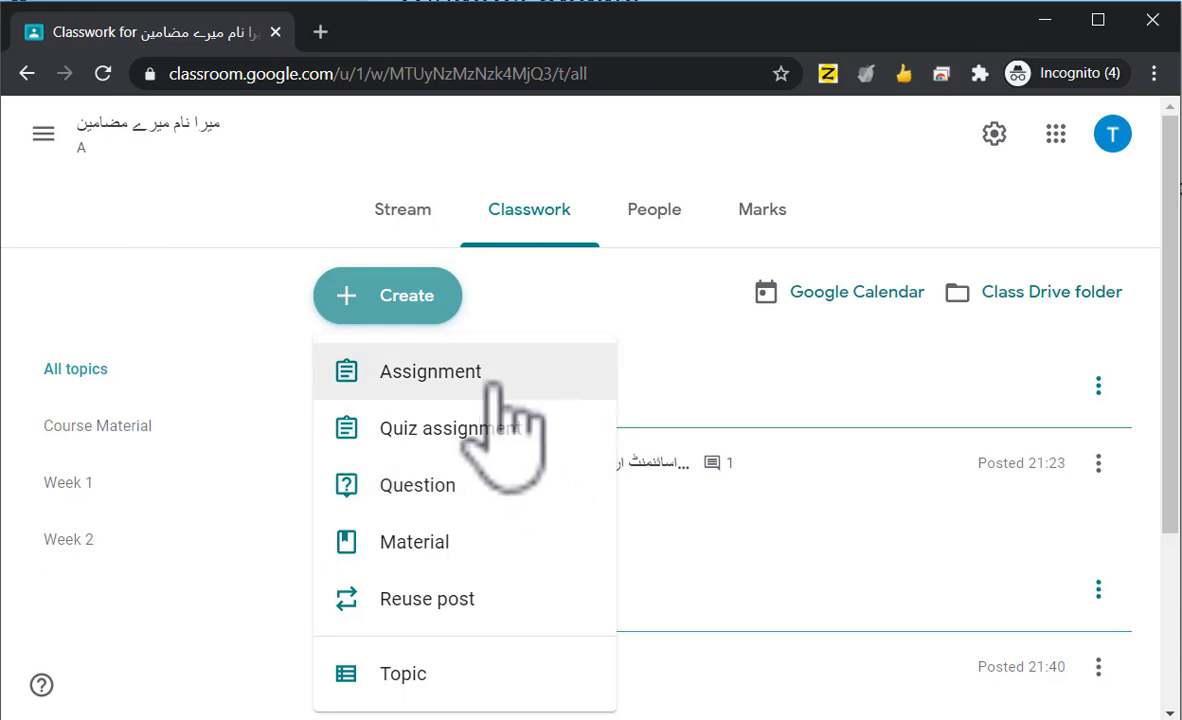
left_click(474, 490)
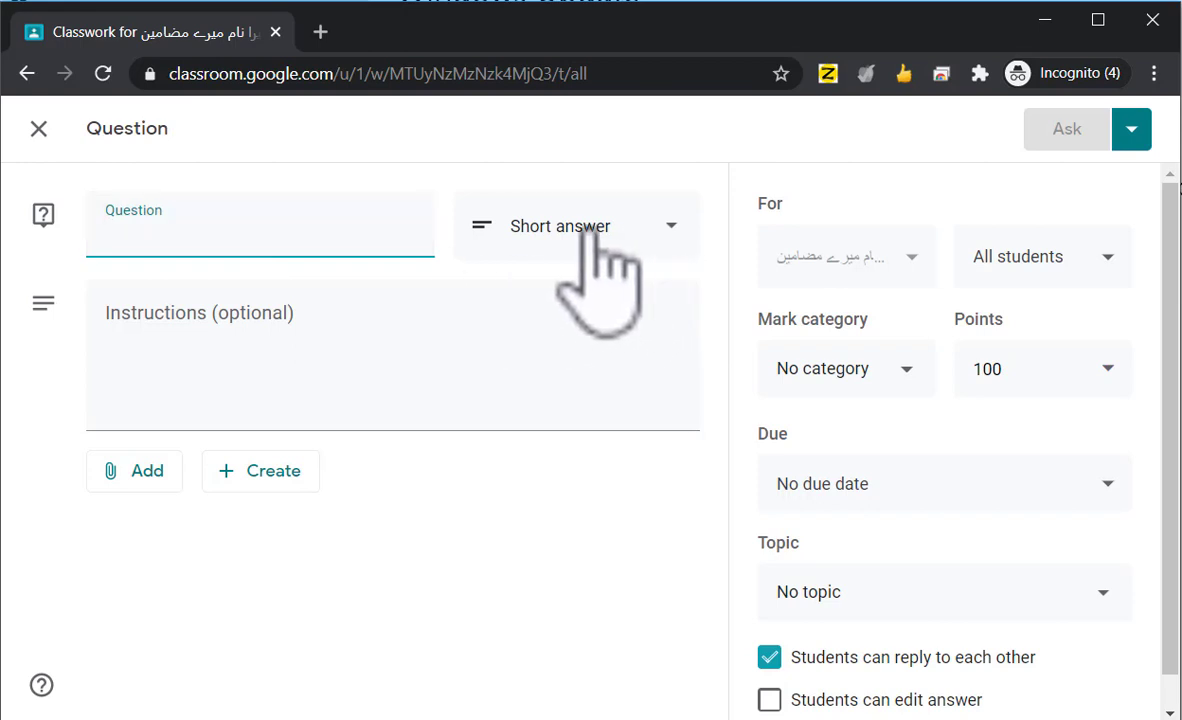
Switch the question type to Multiple choice and back to Short answer
left_click(652, 228)
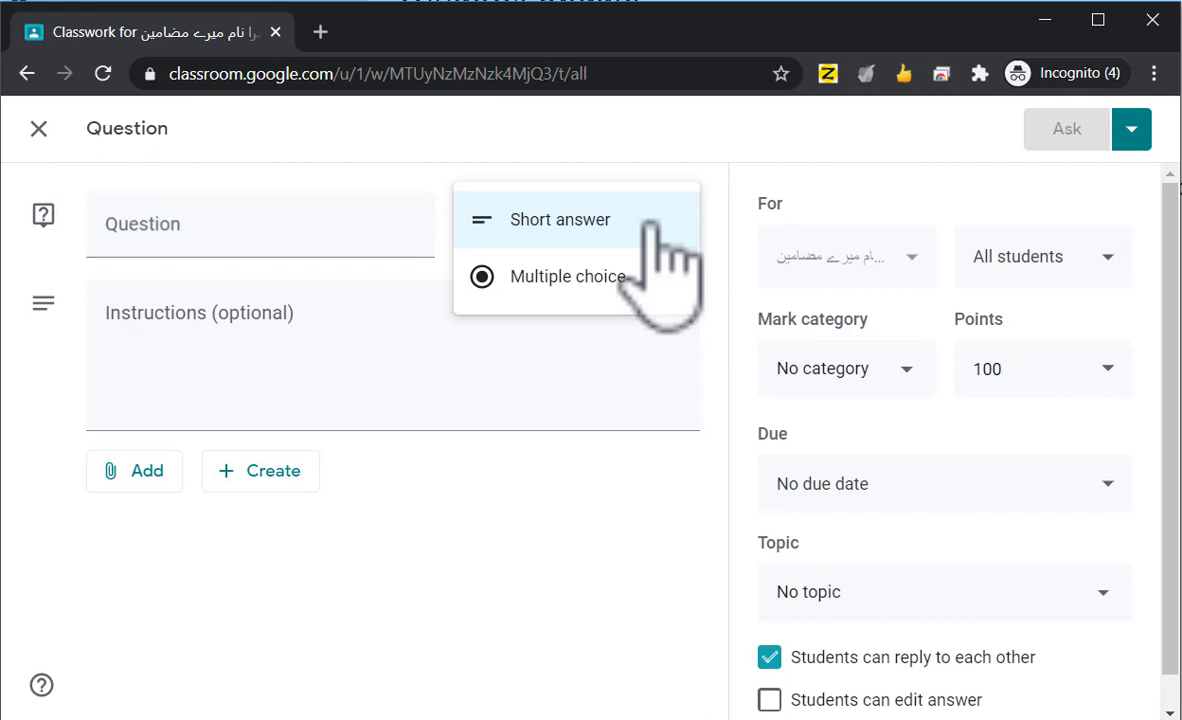
left_click(592, 280)
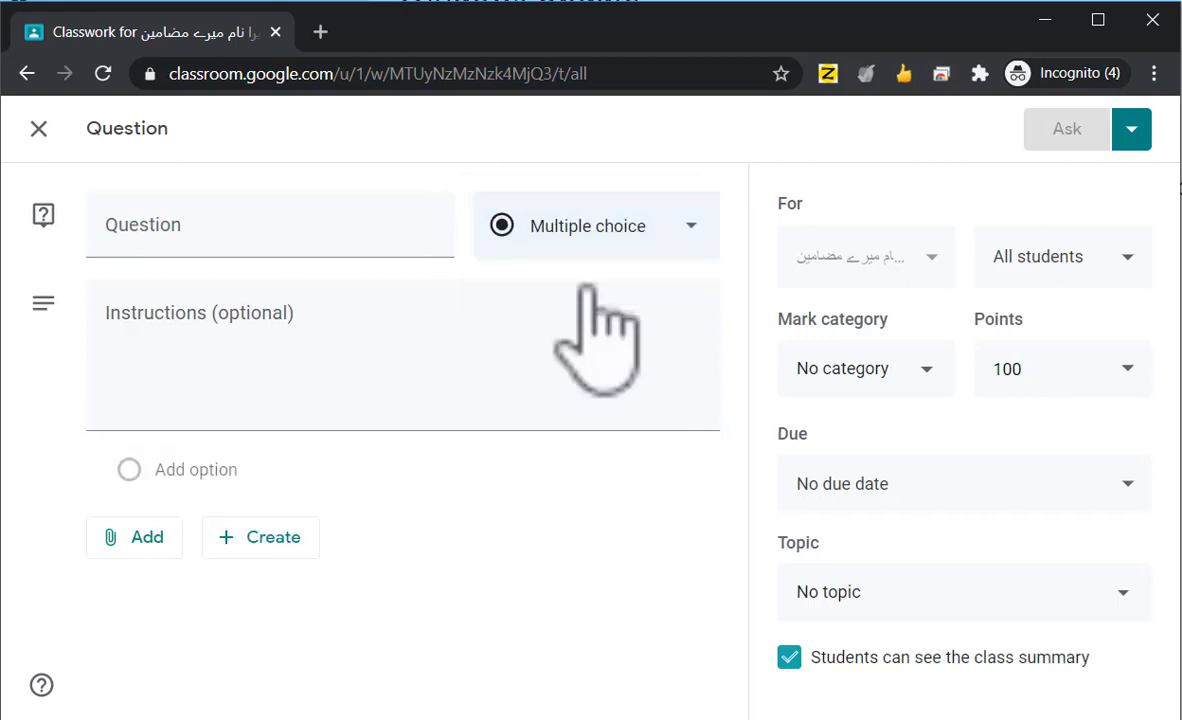
left_click(665, 230)
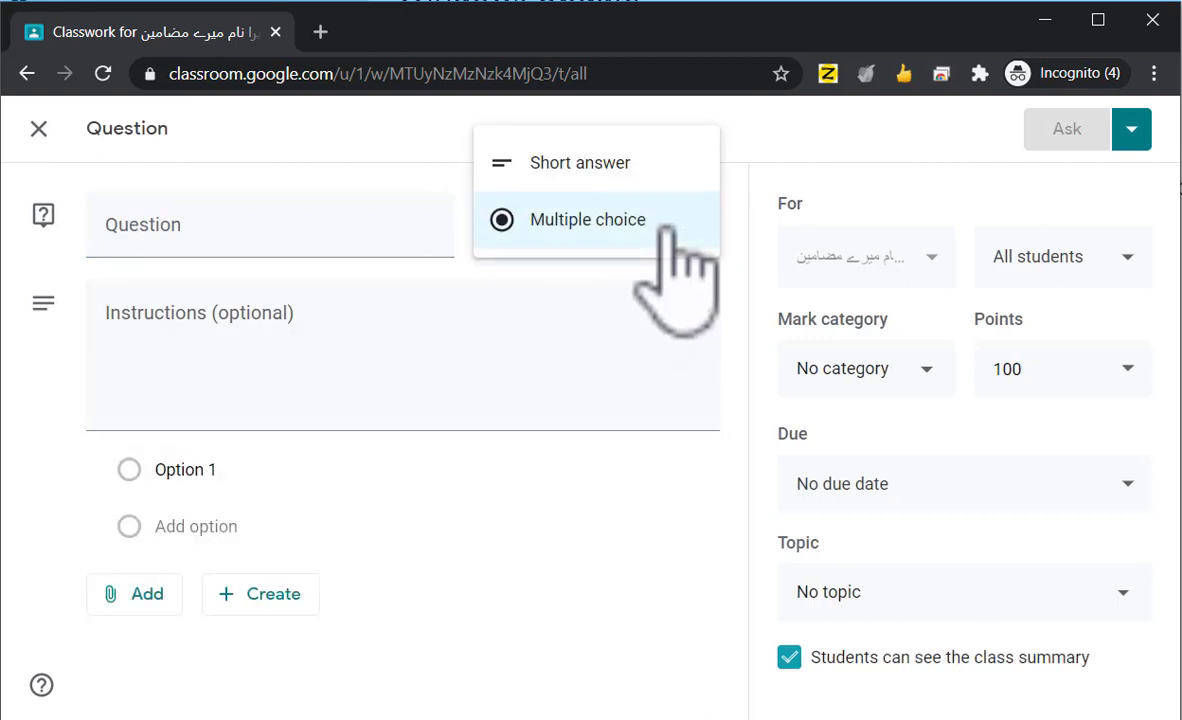
left_click(613, 170)
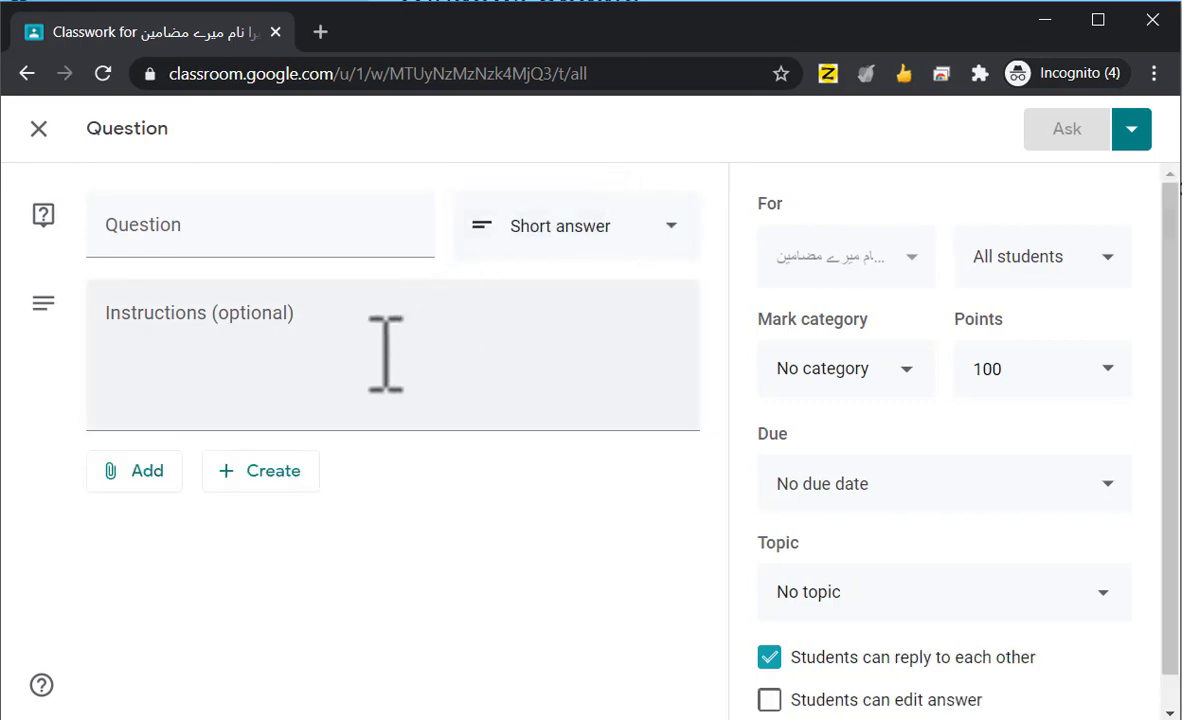
Set the question type to Multiple choice
left_click(673, 232)
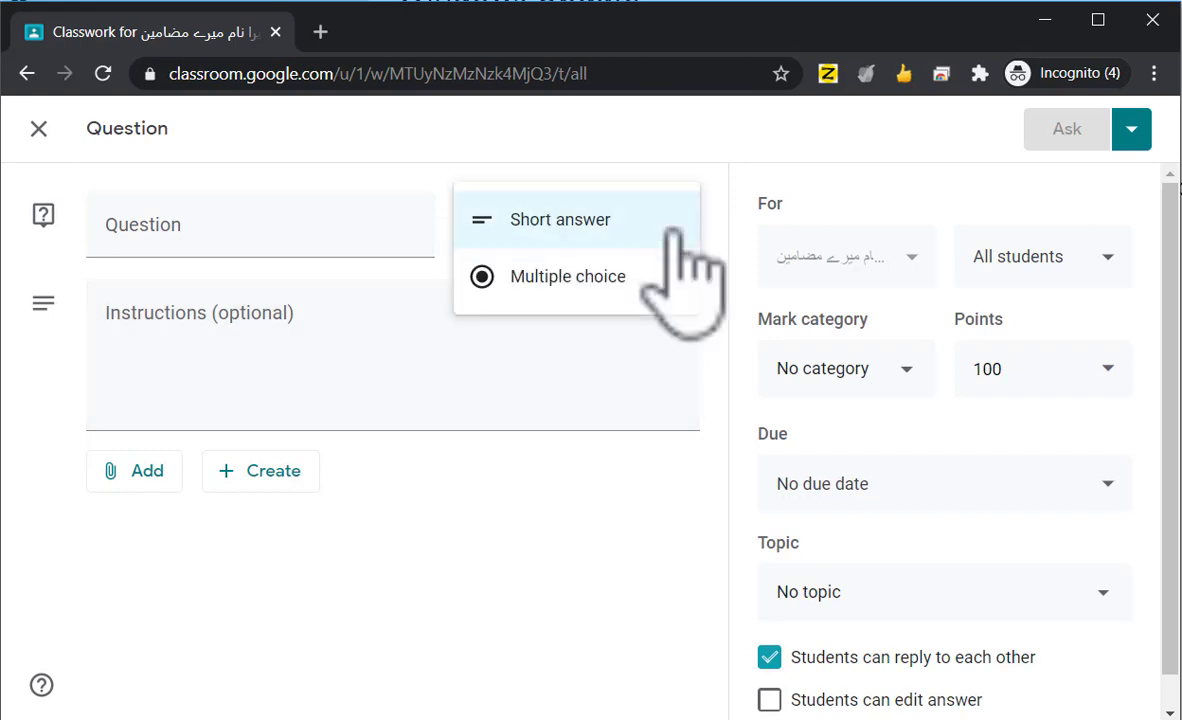
left_click(640, 274)
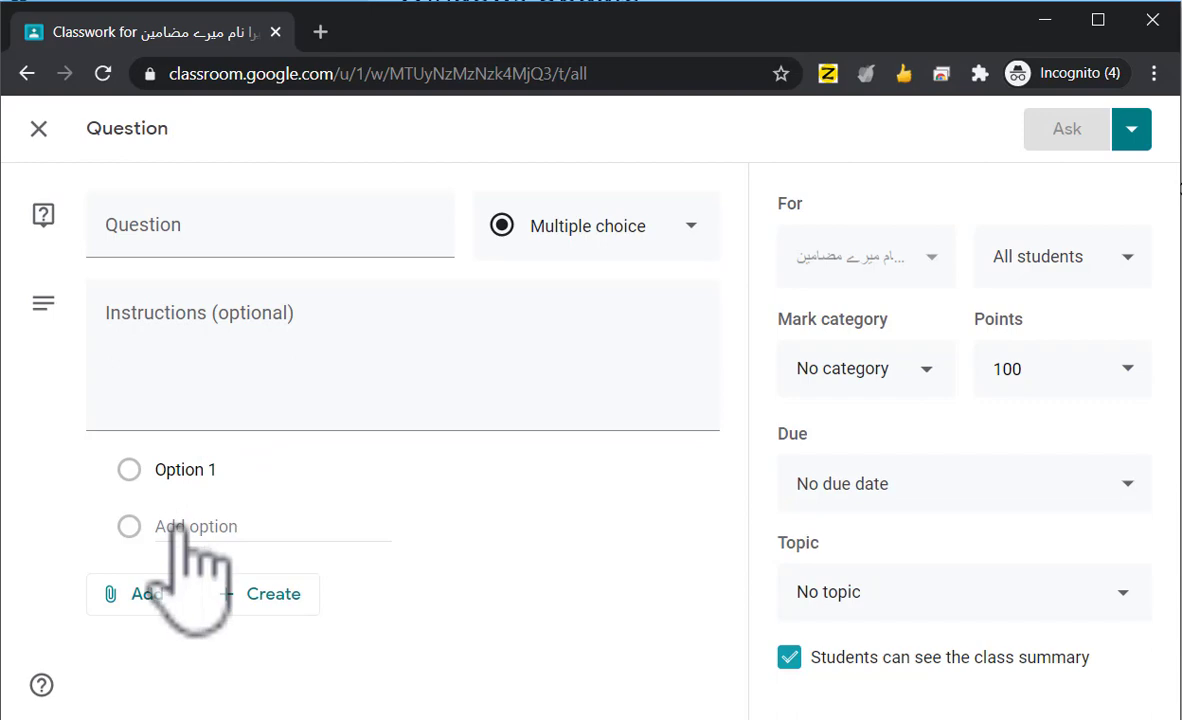
Open speechtexter.com in a new browser tab and dictate the Urdu text "قرآن میں کتنی سورتیں ہیں"
left_click(320, 32)
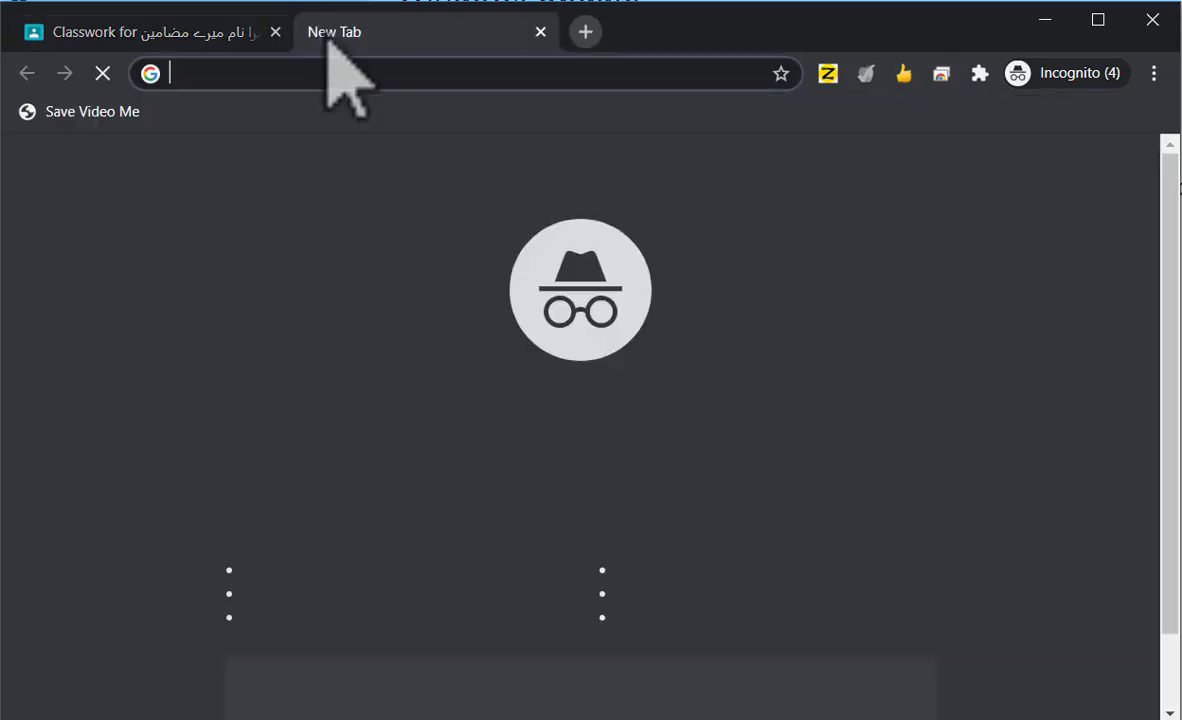
type("speec")
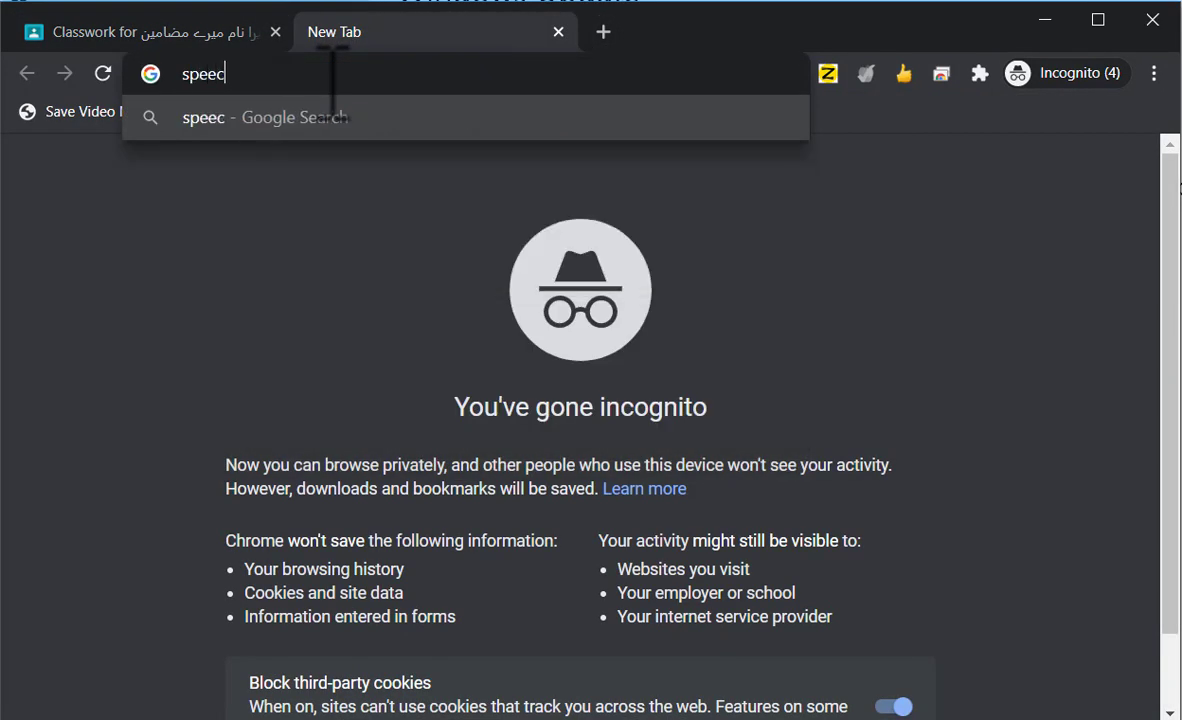
type("htext")
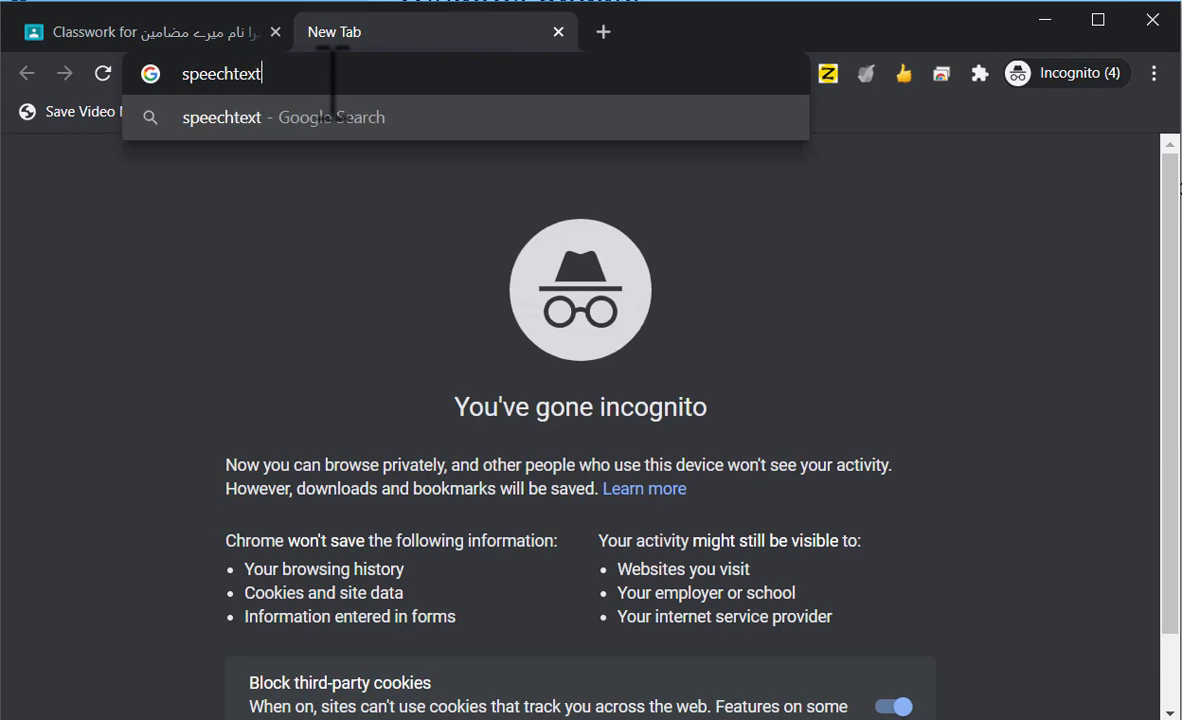
type("er.com")
key("Return")
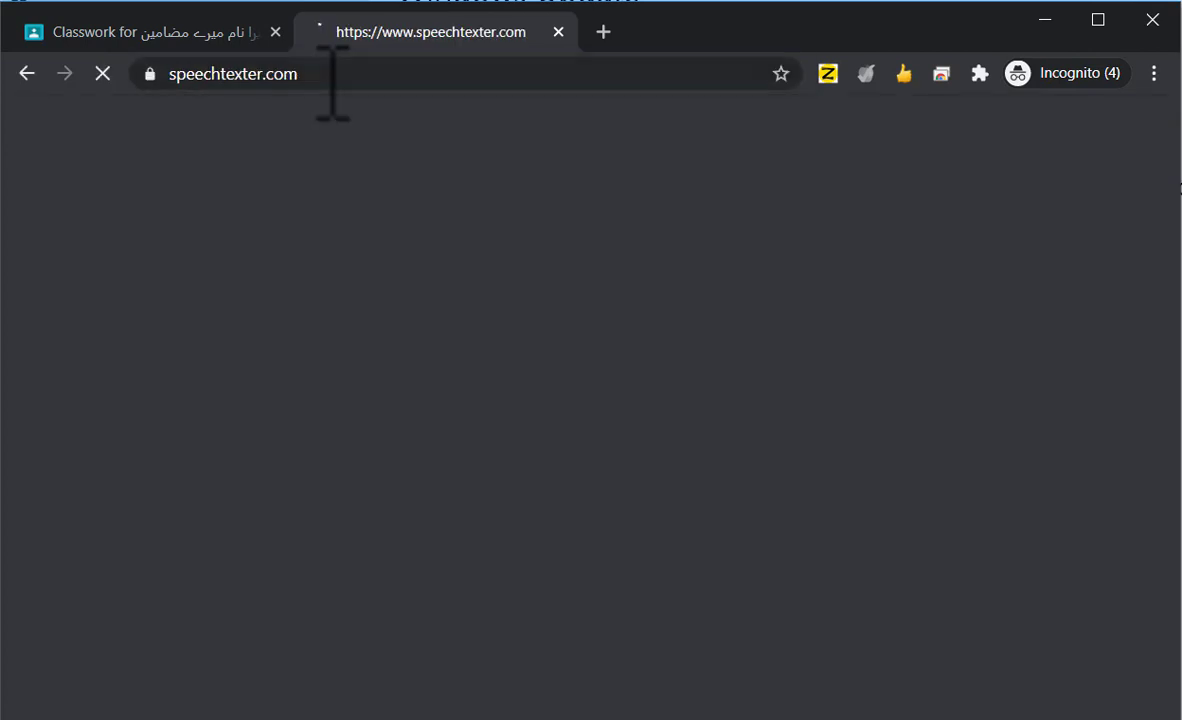
left_click(60, 193)
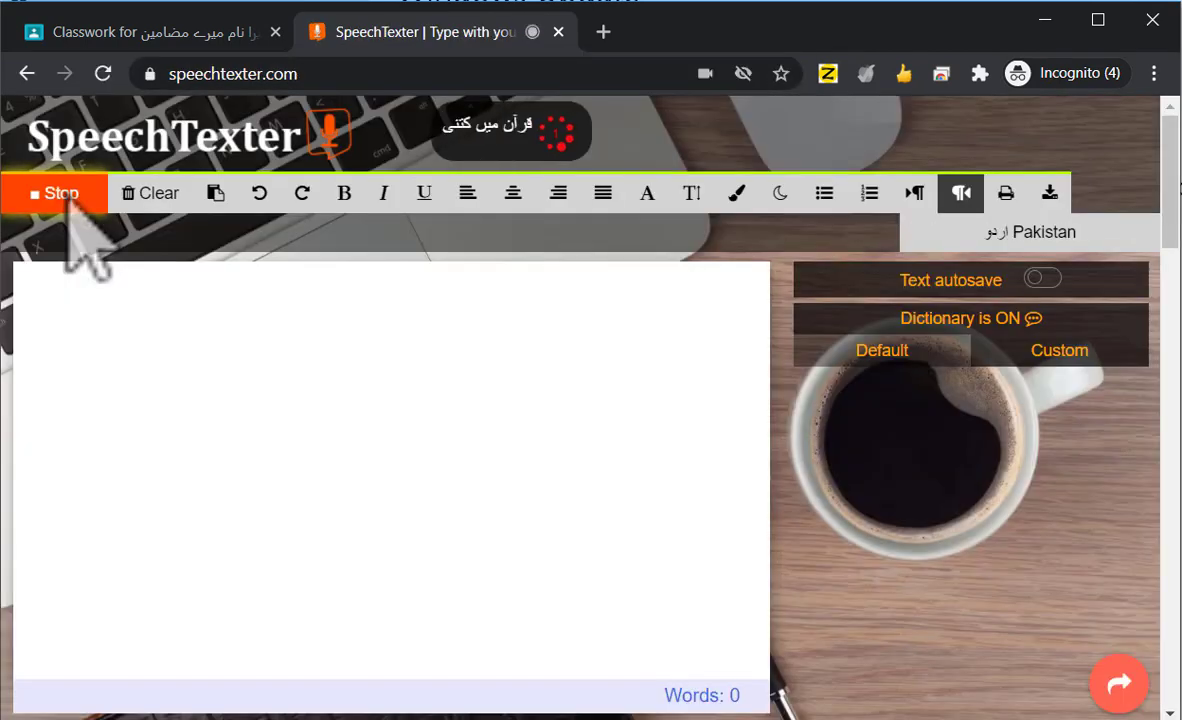
left_click(60, 193)
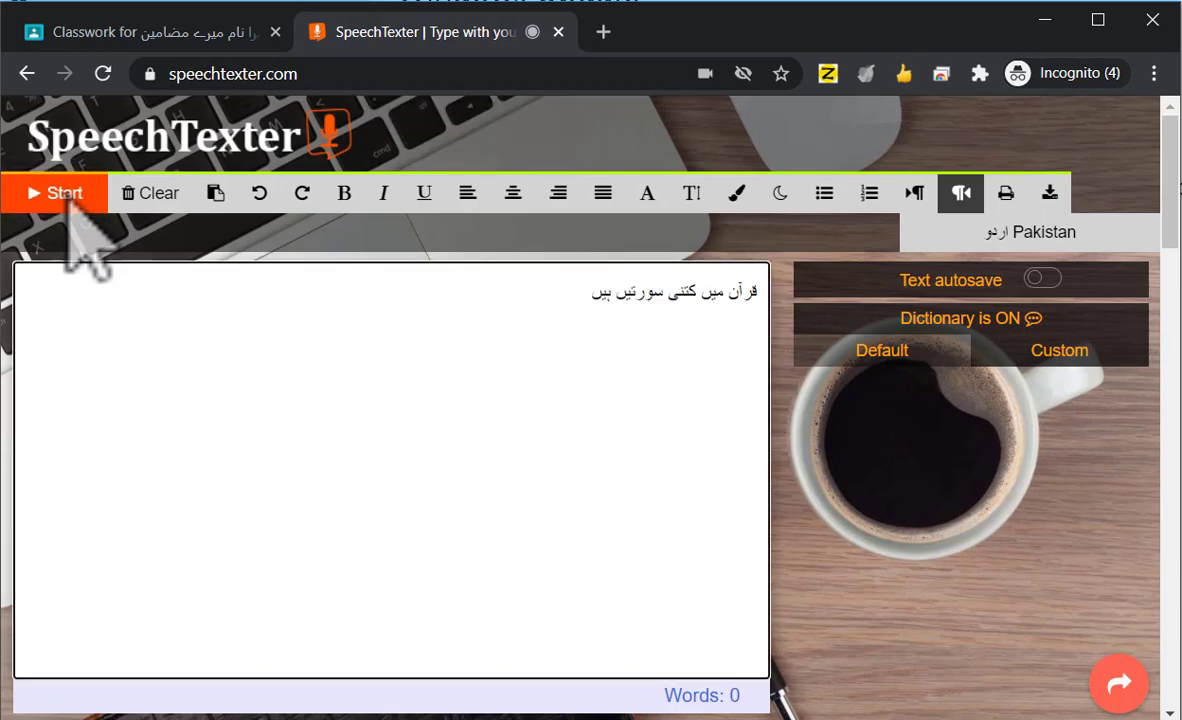
Back in Google Classroom, enter the question "قرآن میں کتنی سورتیں ہیں?" with the instructions "Select correct answer."
left_click(166, 32)
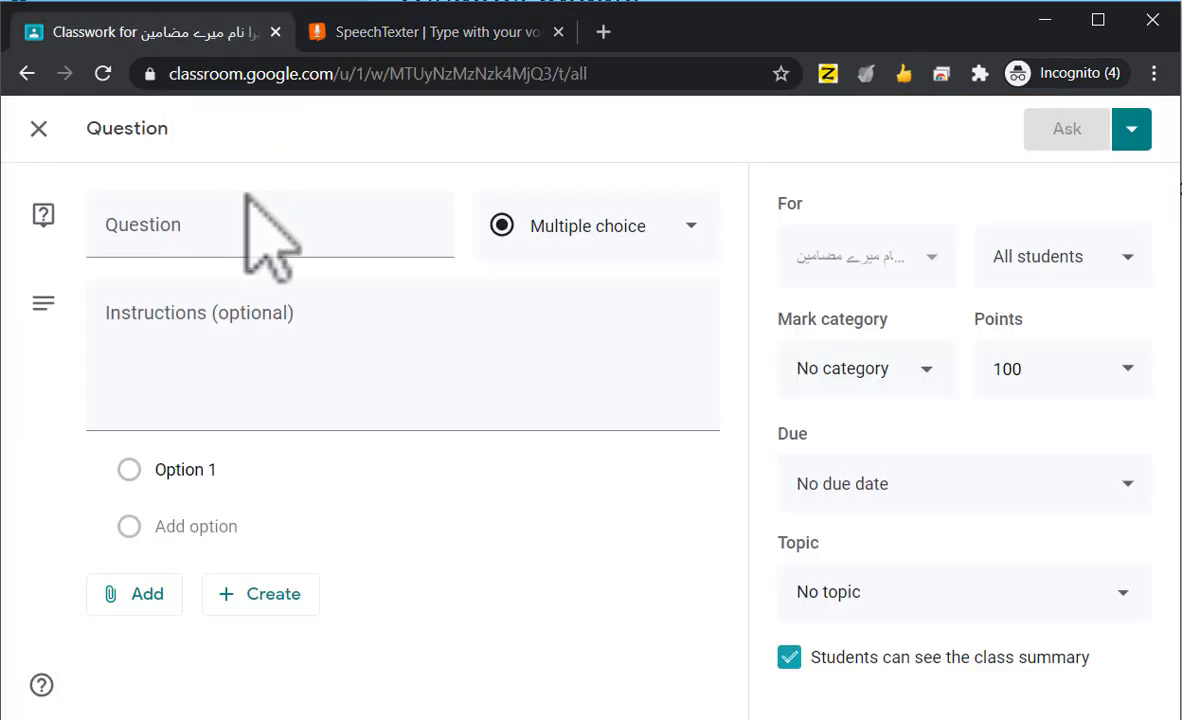
left_click(255, 240)
type("قرآن میں کتنی سورتیں ہیں?")
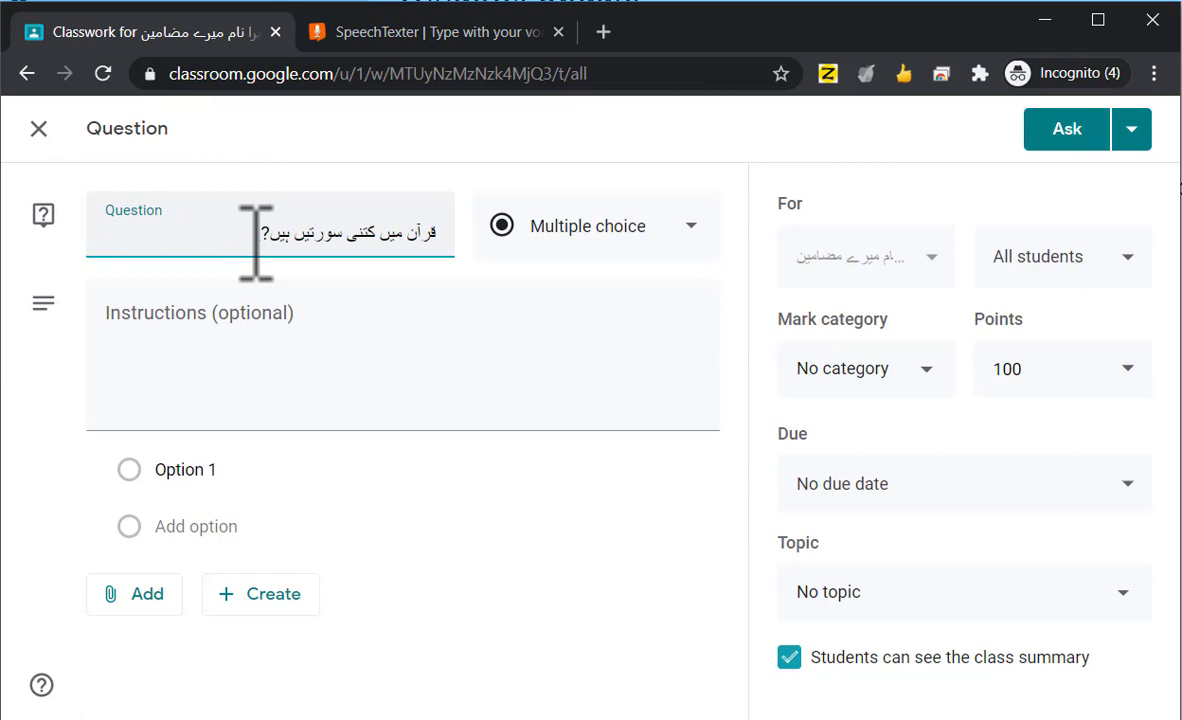
left_click(207, 318)
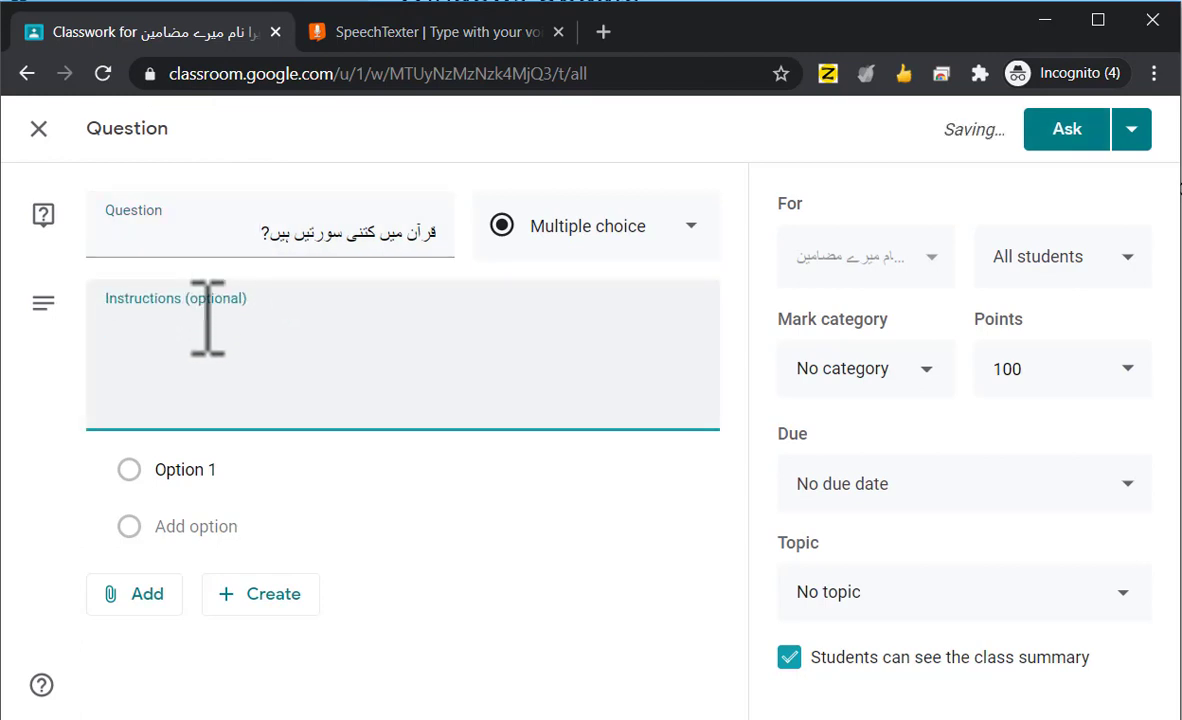
type("Select co")
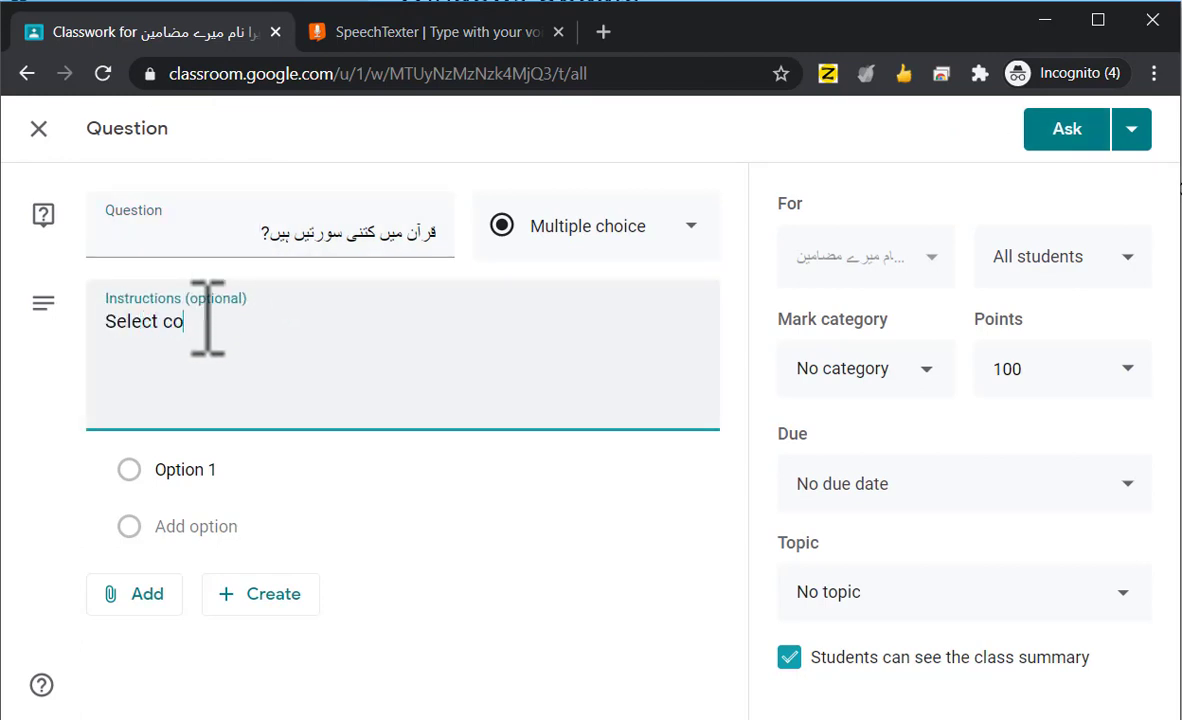
type("rrect answer.")
Fill in three answer options for the question: 112, 113 and 114
left_click(198, 470)
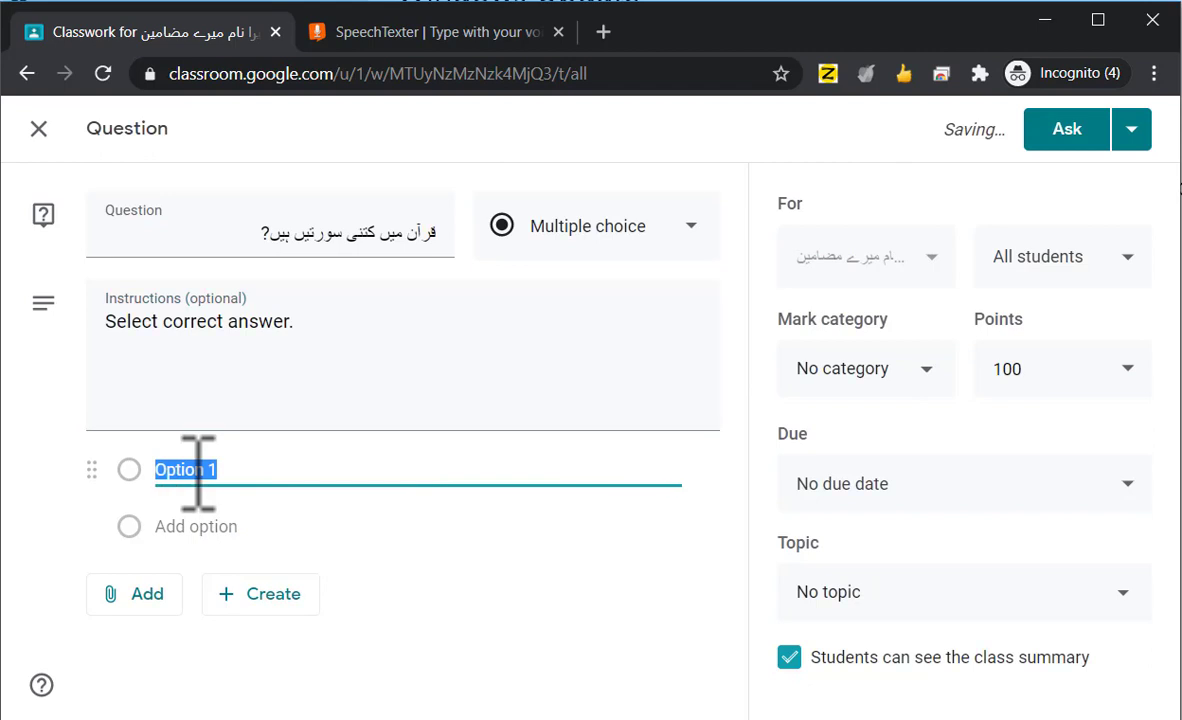
type("112")
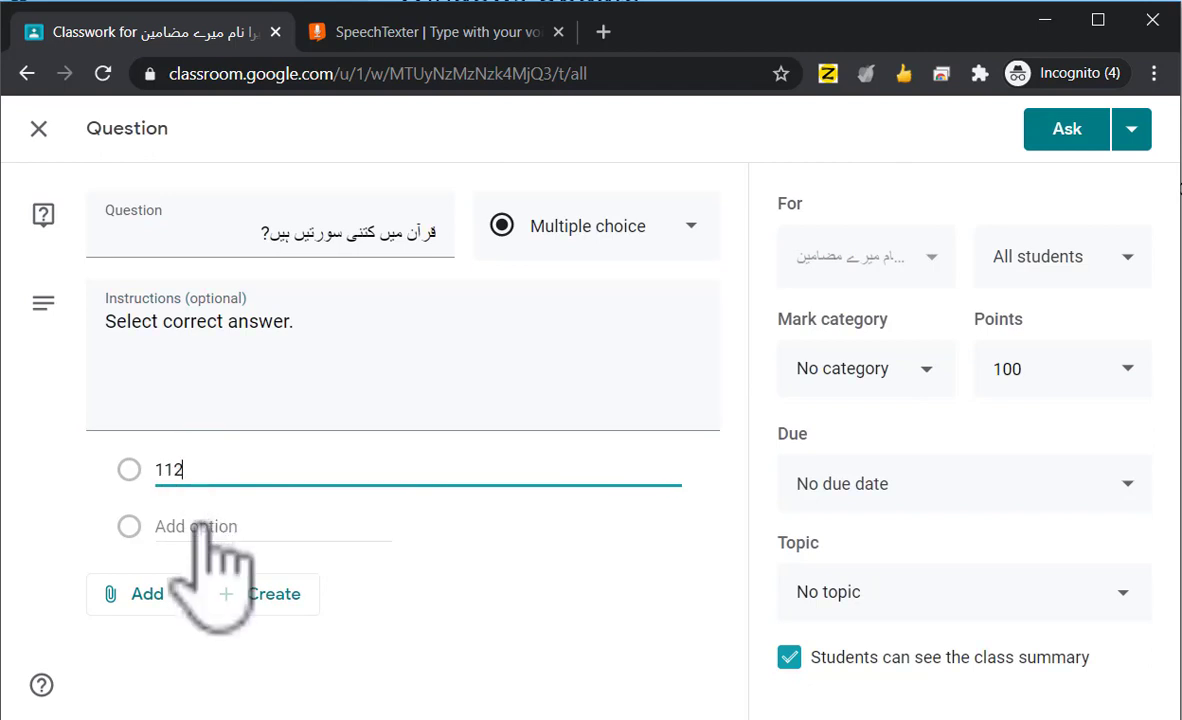
left_click(200, 527)
type("113")
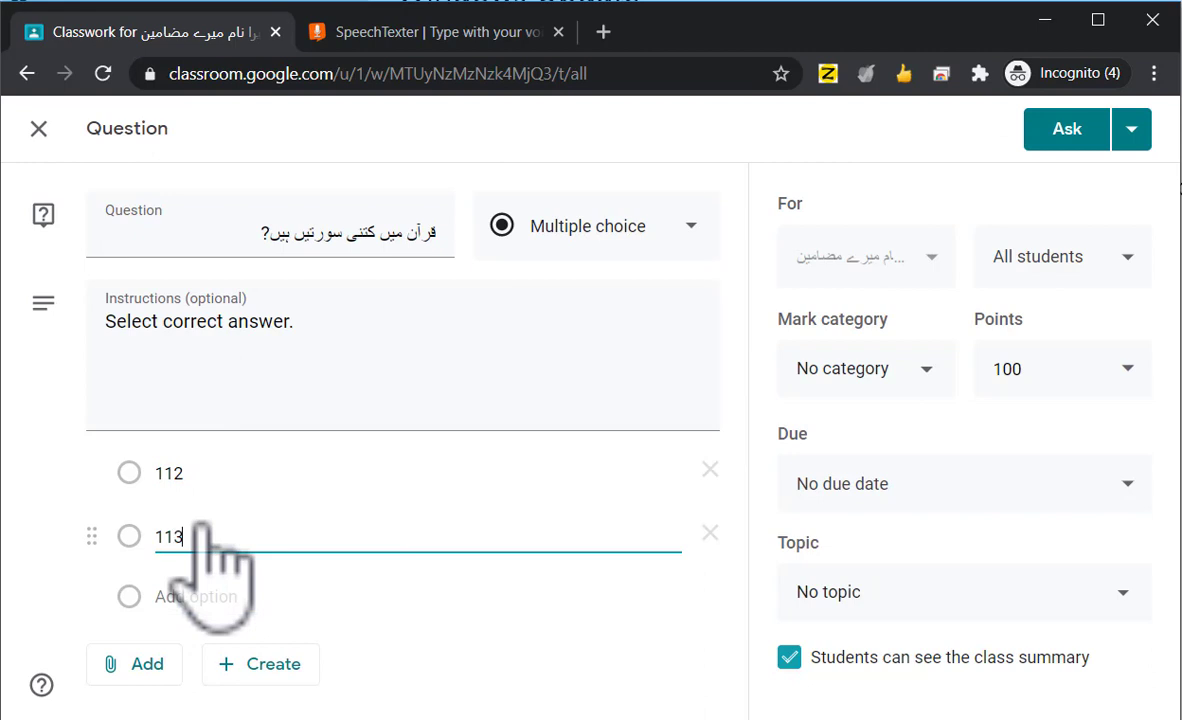
left_click(195, 598)
type("1")
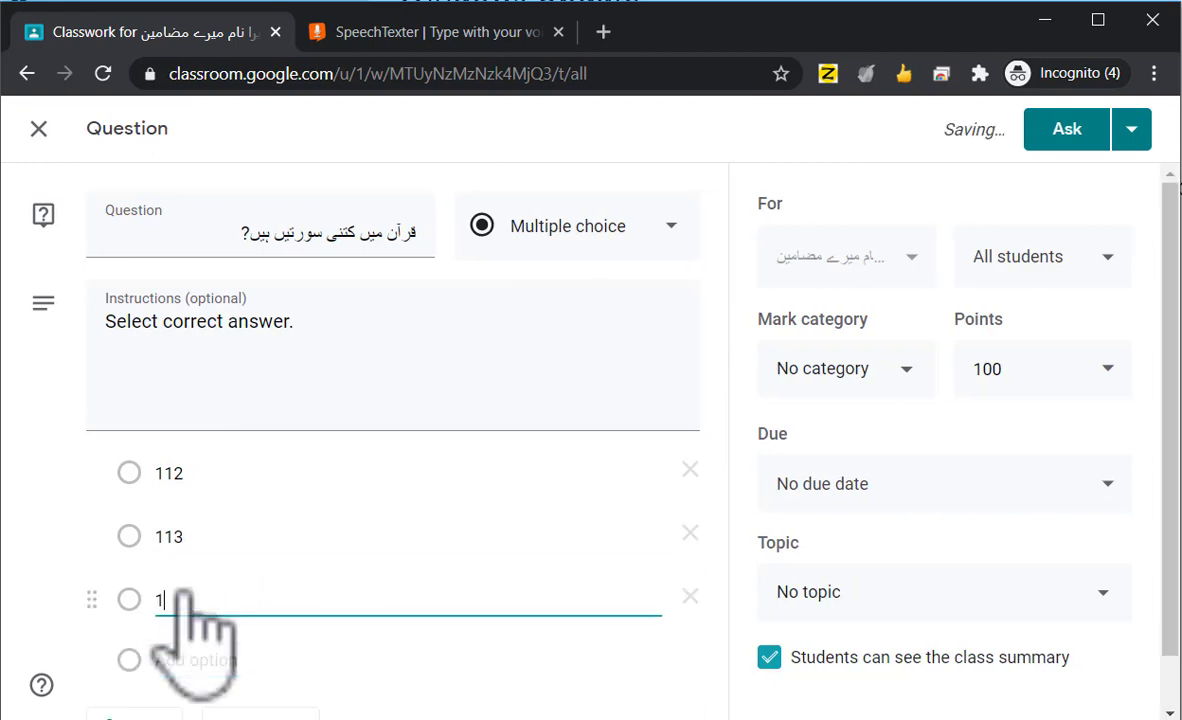
type("14")
scroll(228, 603, "down", 1)
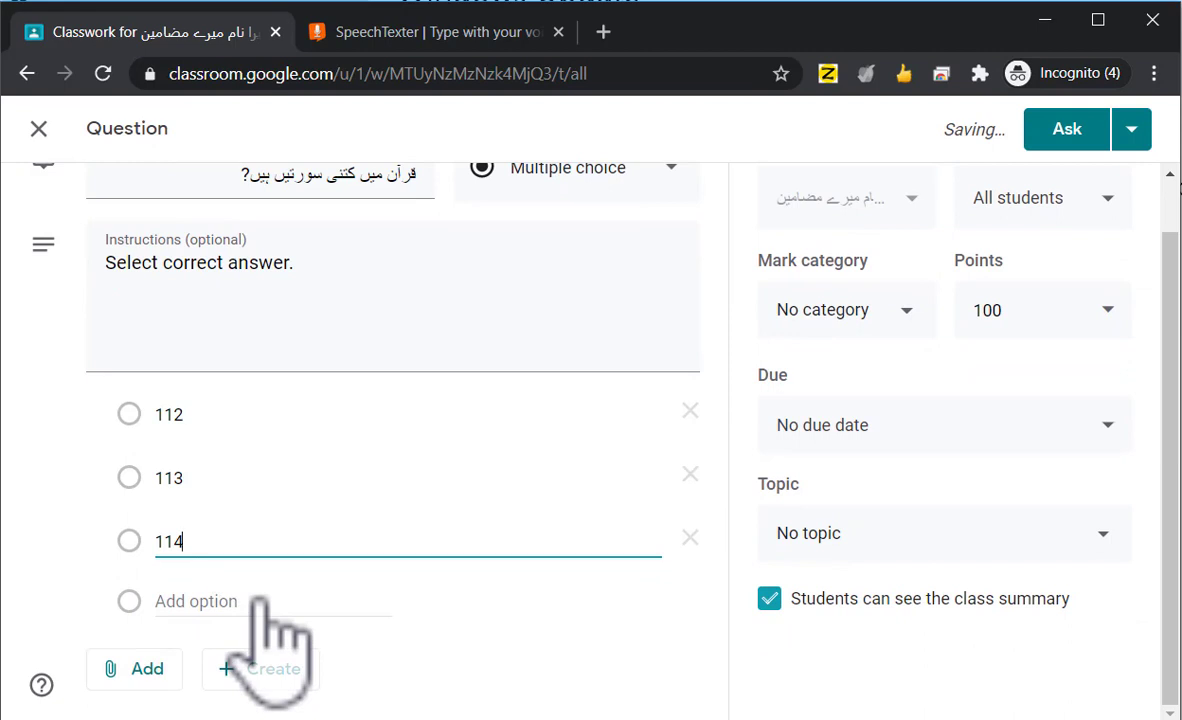
scroll(557, 310, "up", 1)
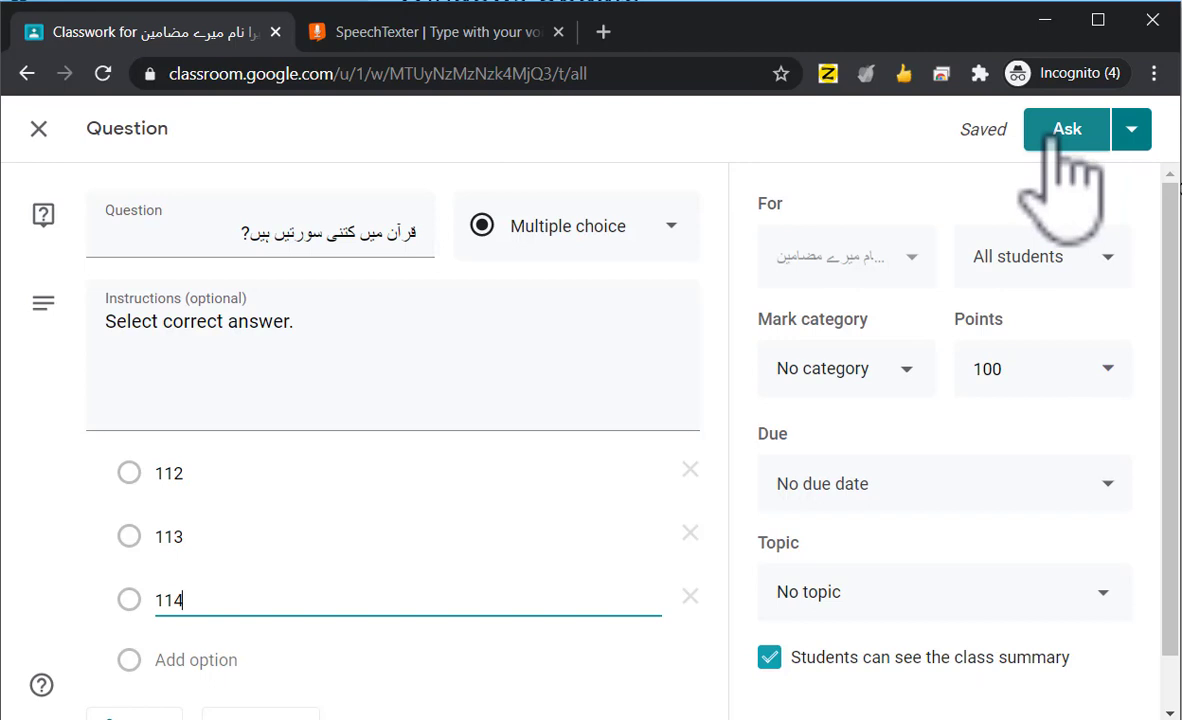
left_click(1133, 130)
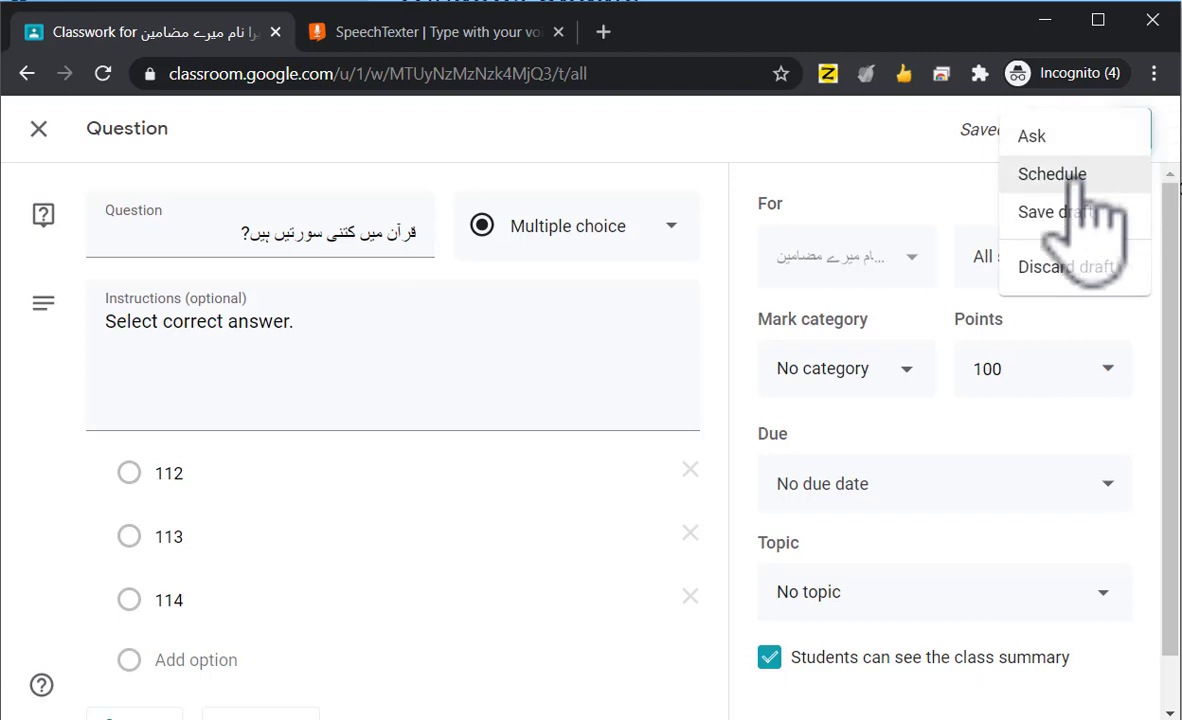
left_click(1031, 136)
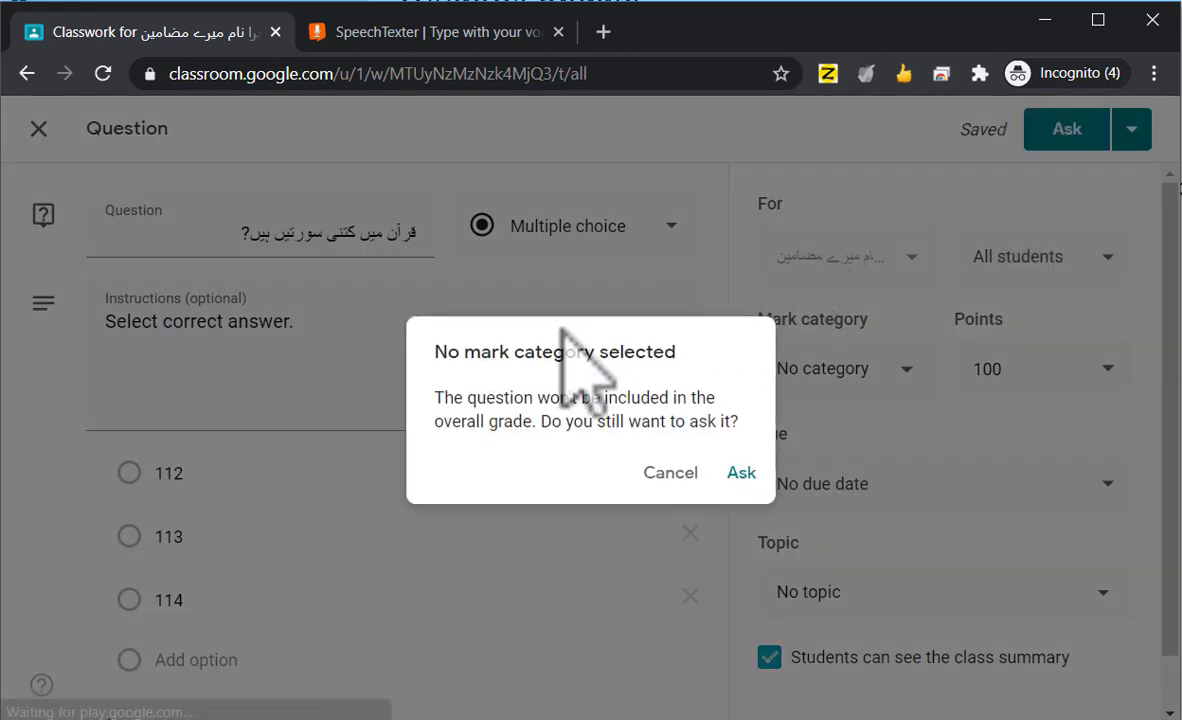
left_click(680, 472)
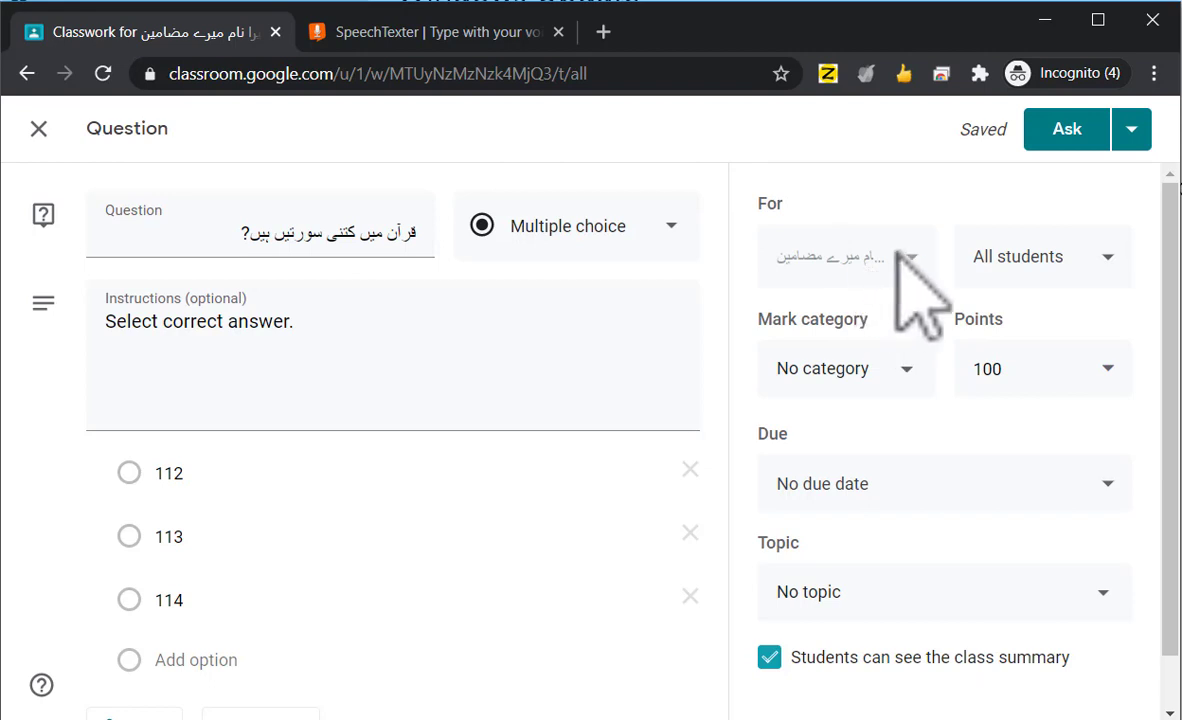
Try assigning the question to individual students, and restore the recipients to All students
left_click(1110, 258)
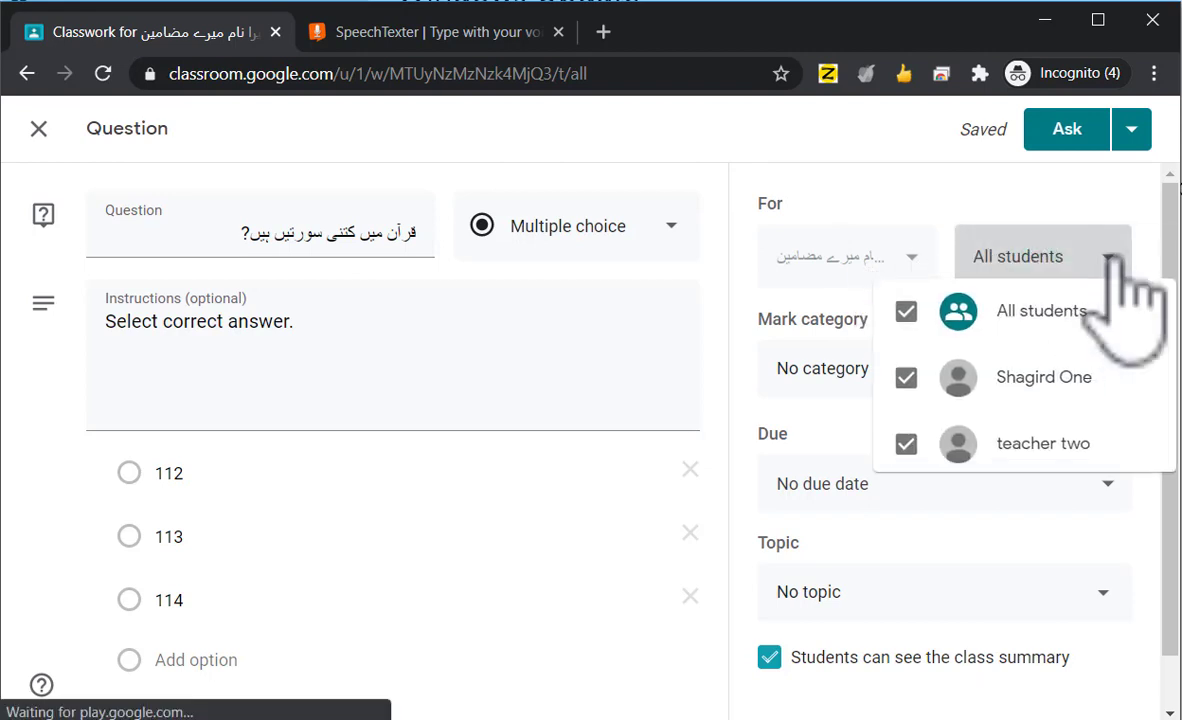
left_click(891, 397)
left_click(891, 331)
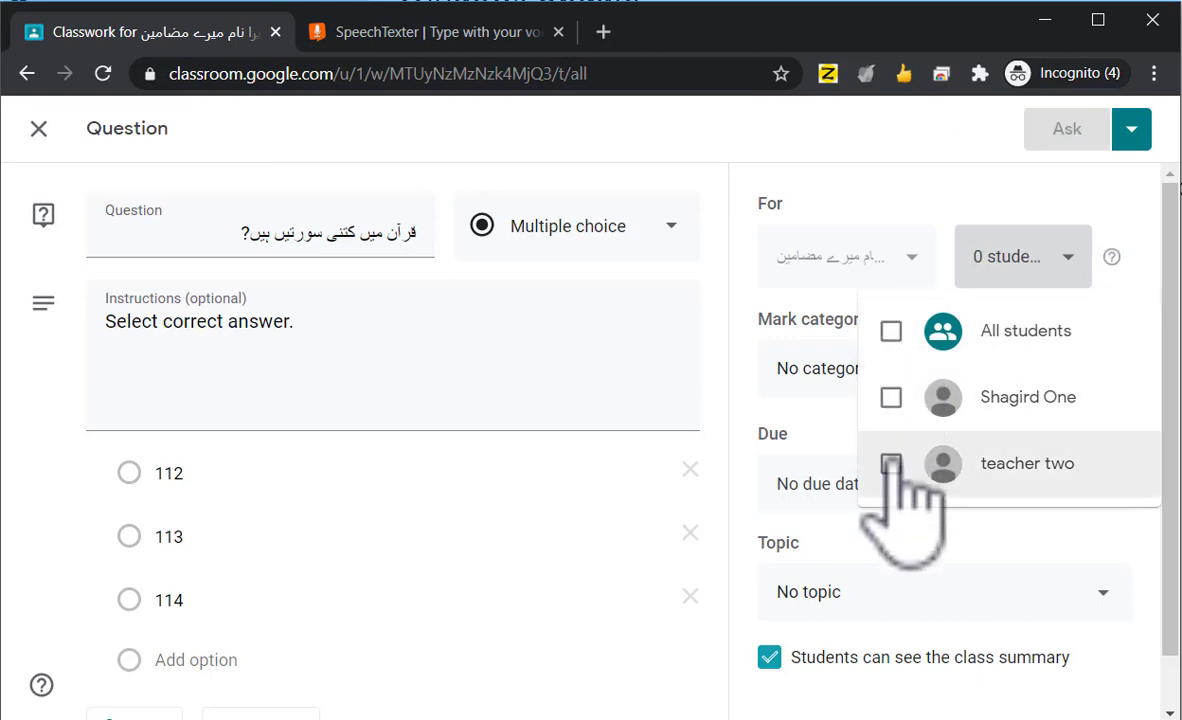
left_click(891, 397)
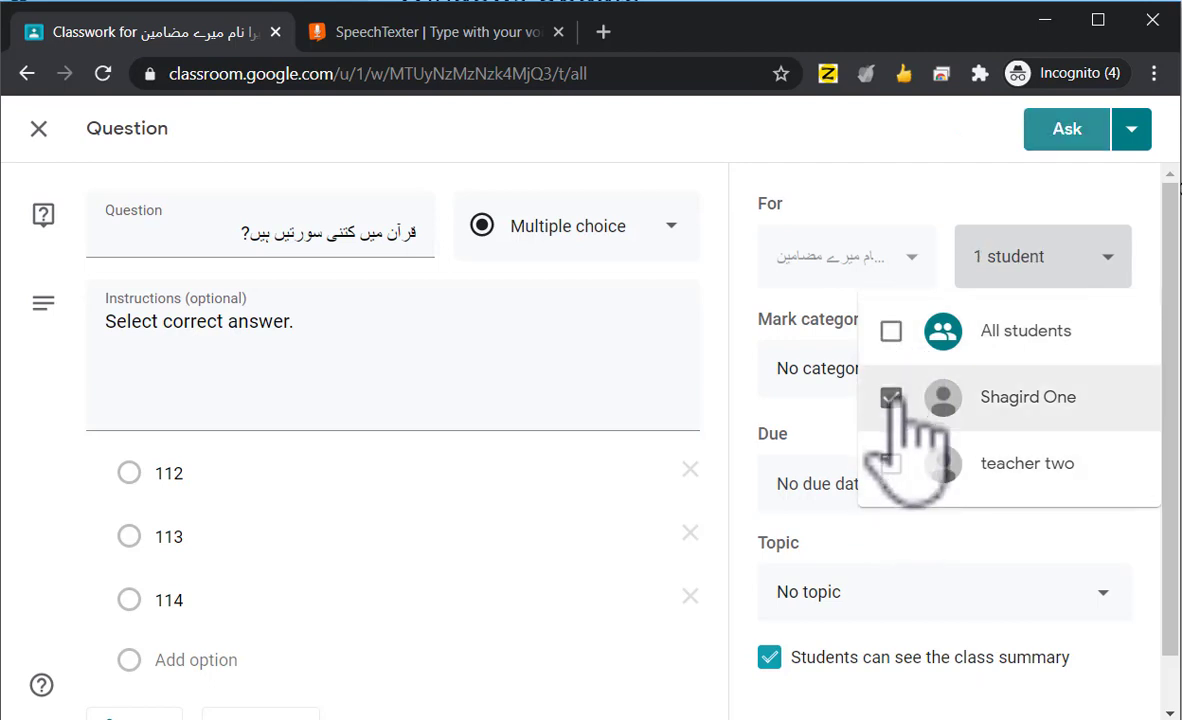
left_click(891, 463)
left_click(891, 397)
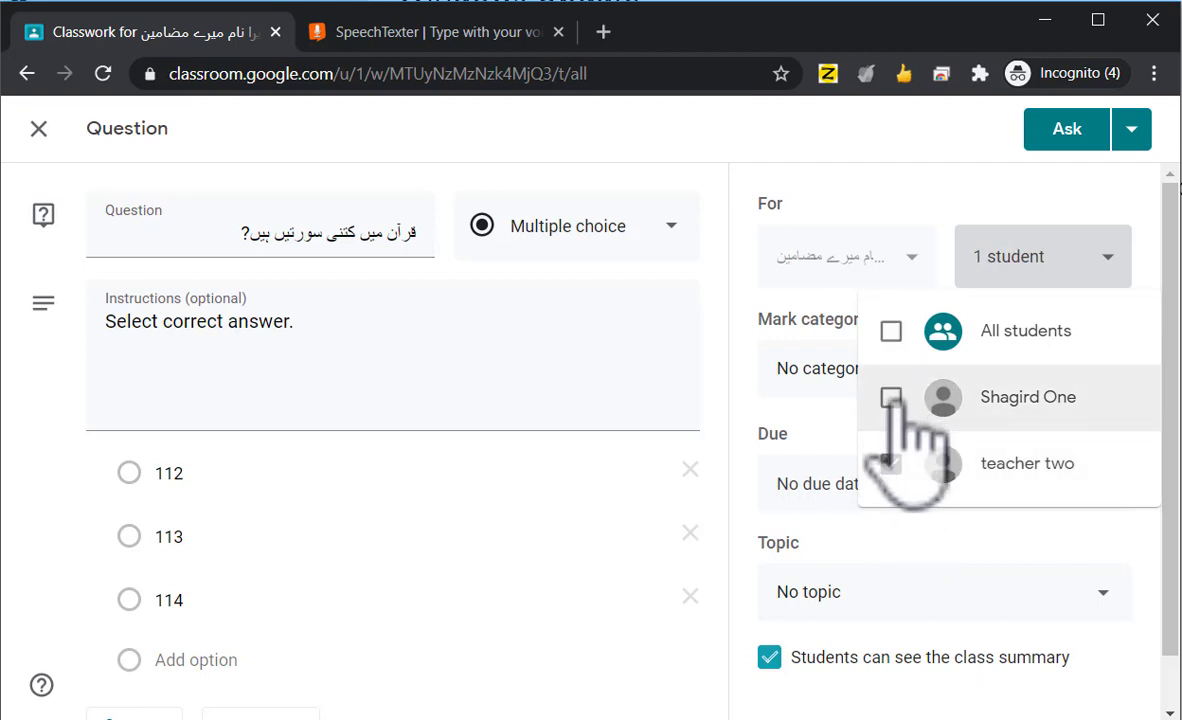
left_click(891, 331)
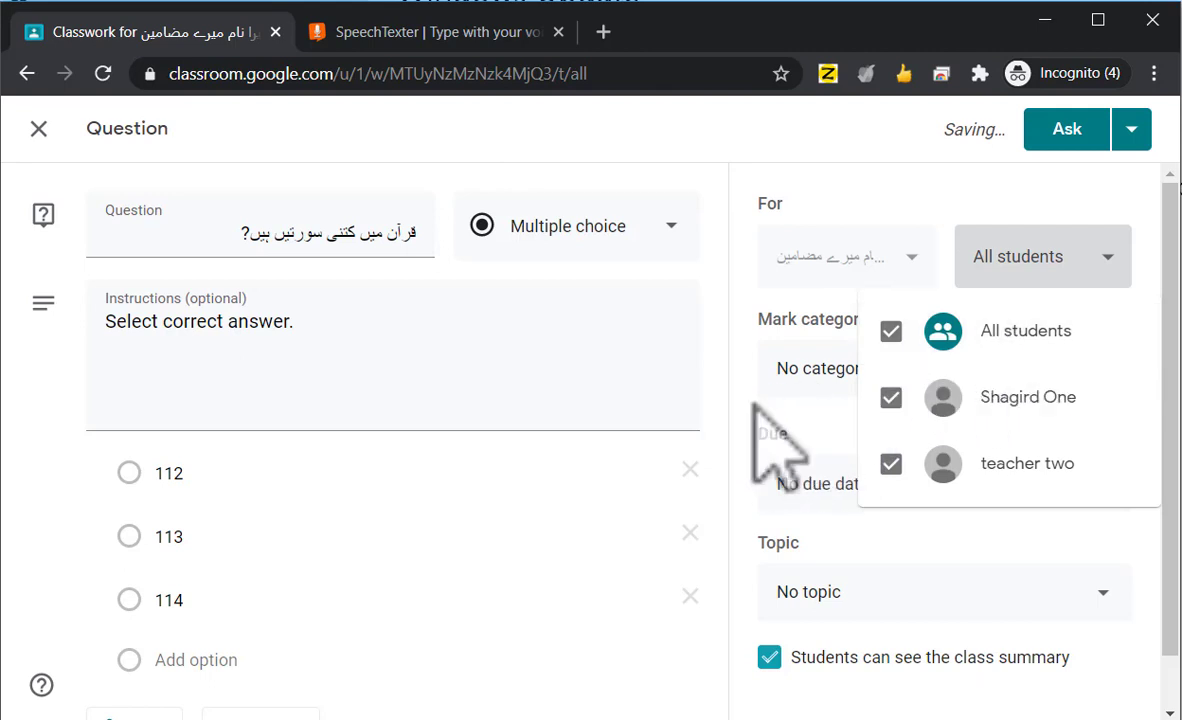
left_click(745, 366)
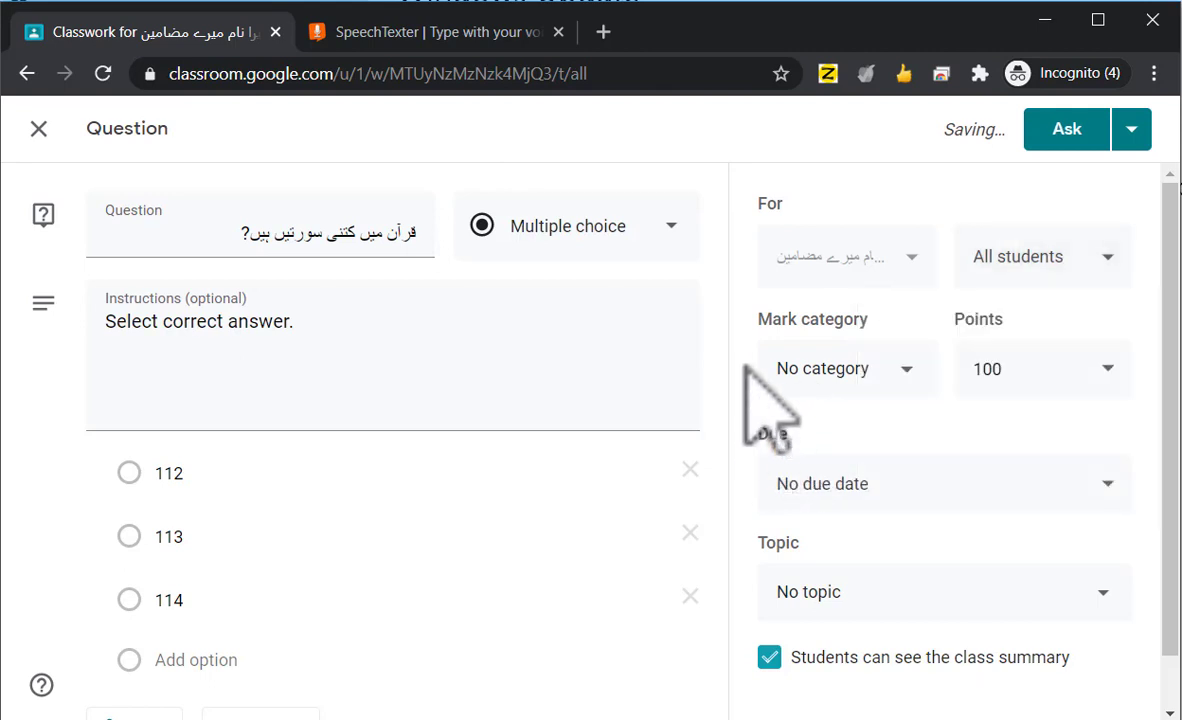
Set the question's mark category to Assignment and its points to 10
left_click(900, 370)
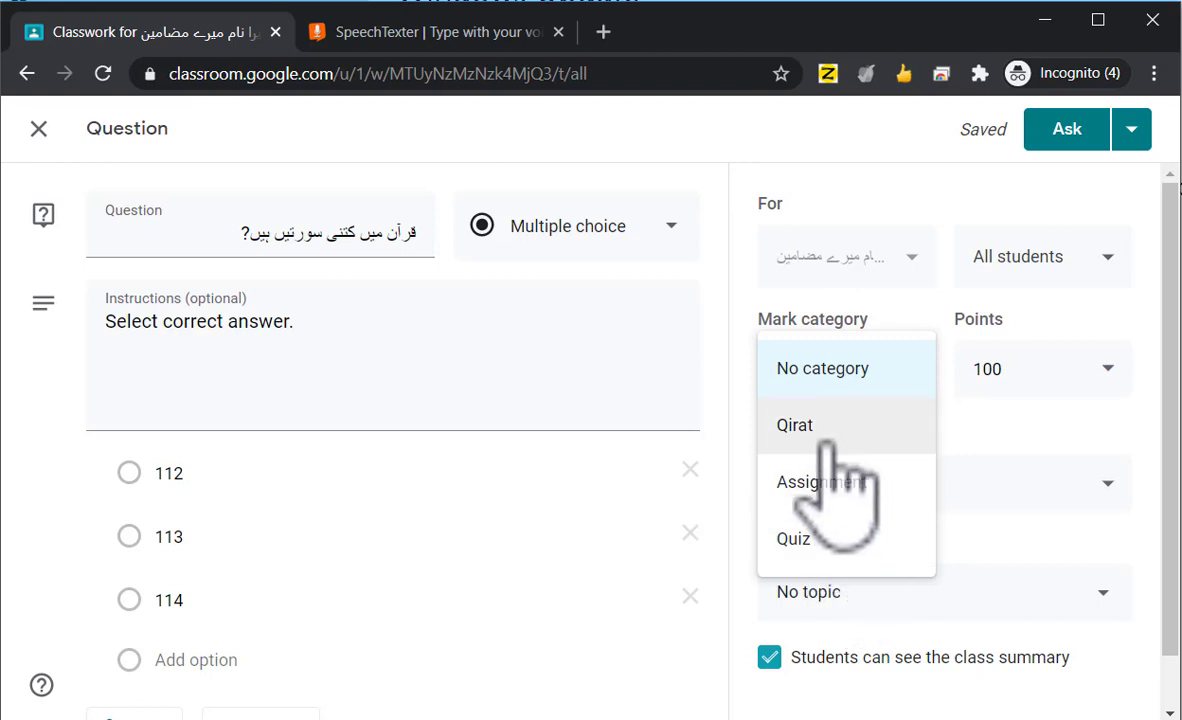
left_click(862, 482)
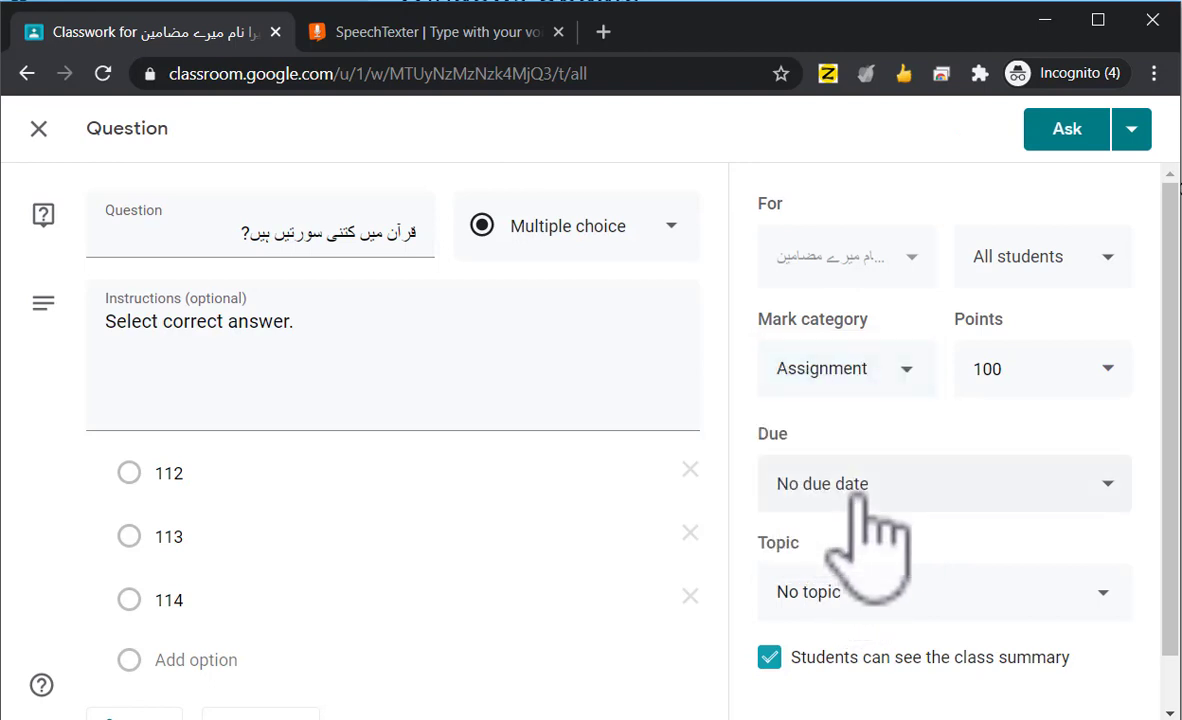
left_click(1107, 370)
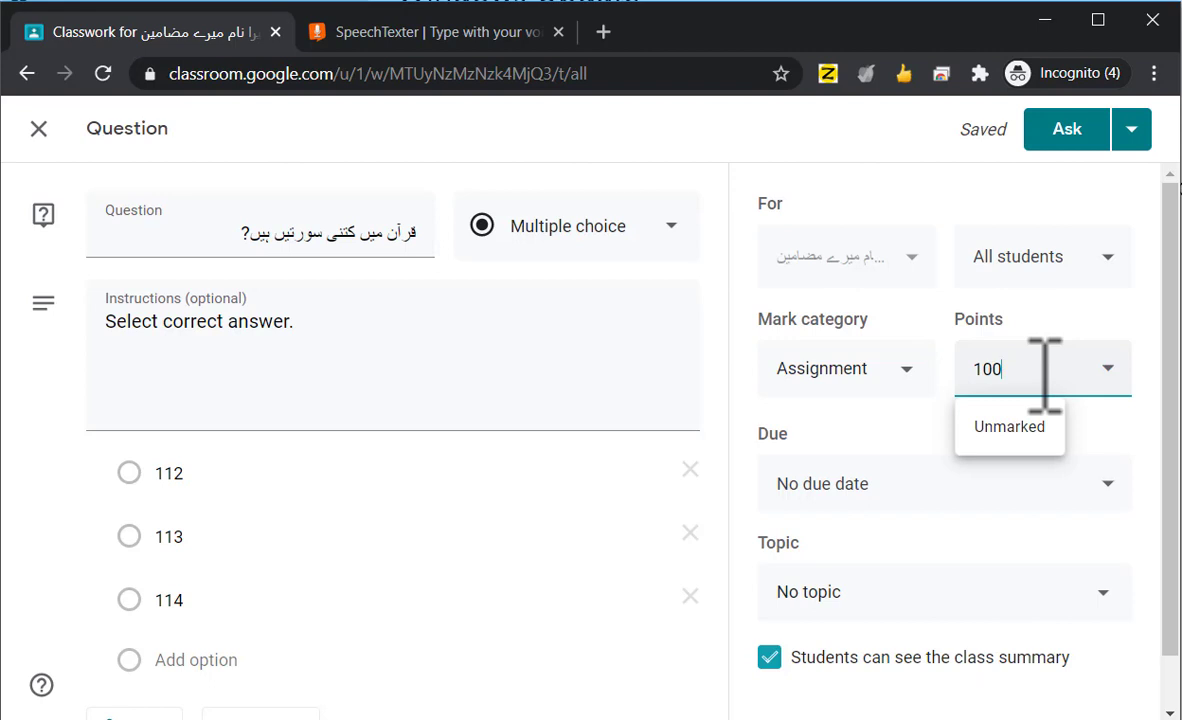
left_click(1008, 440)
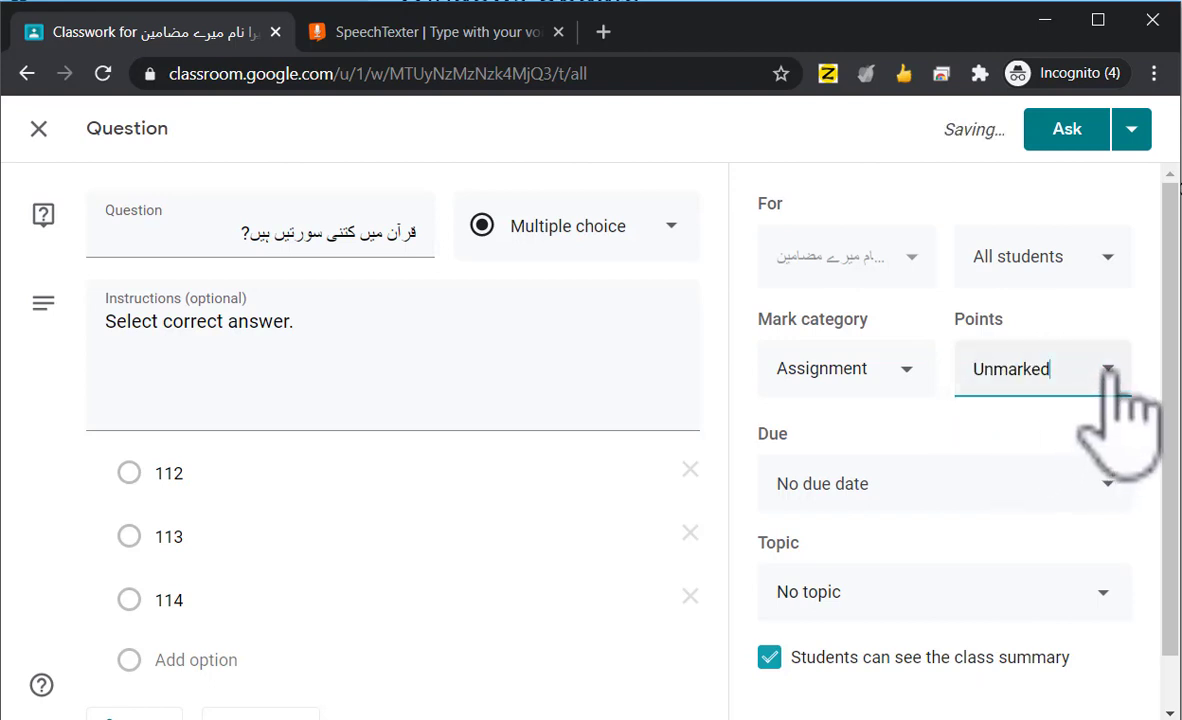
left_click(1071, 378)
key("BackSpace")
key("BackSpace")
key("BackSpace")
key("BackSpace")
key("BackSpace")
key("BackSpace")
key("BackSpace")
key("BackSpace")
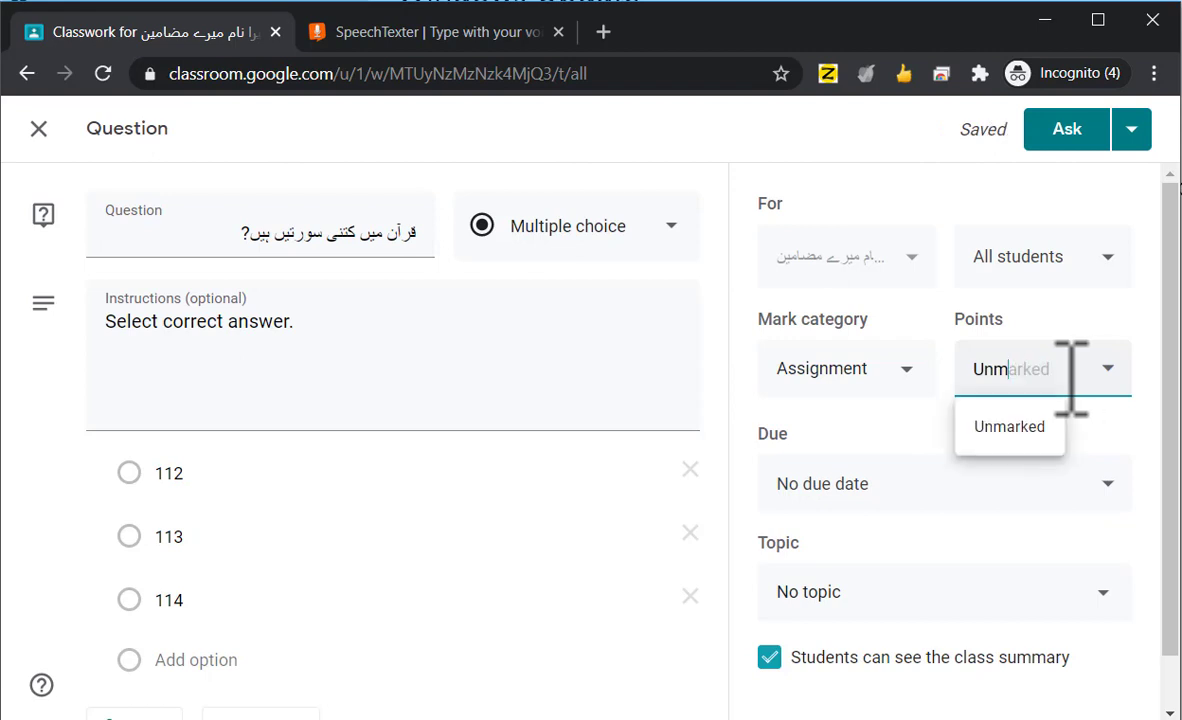
type("10")
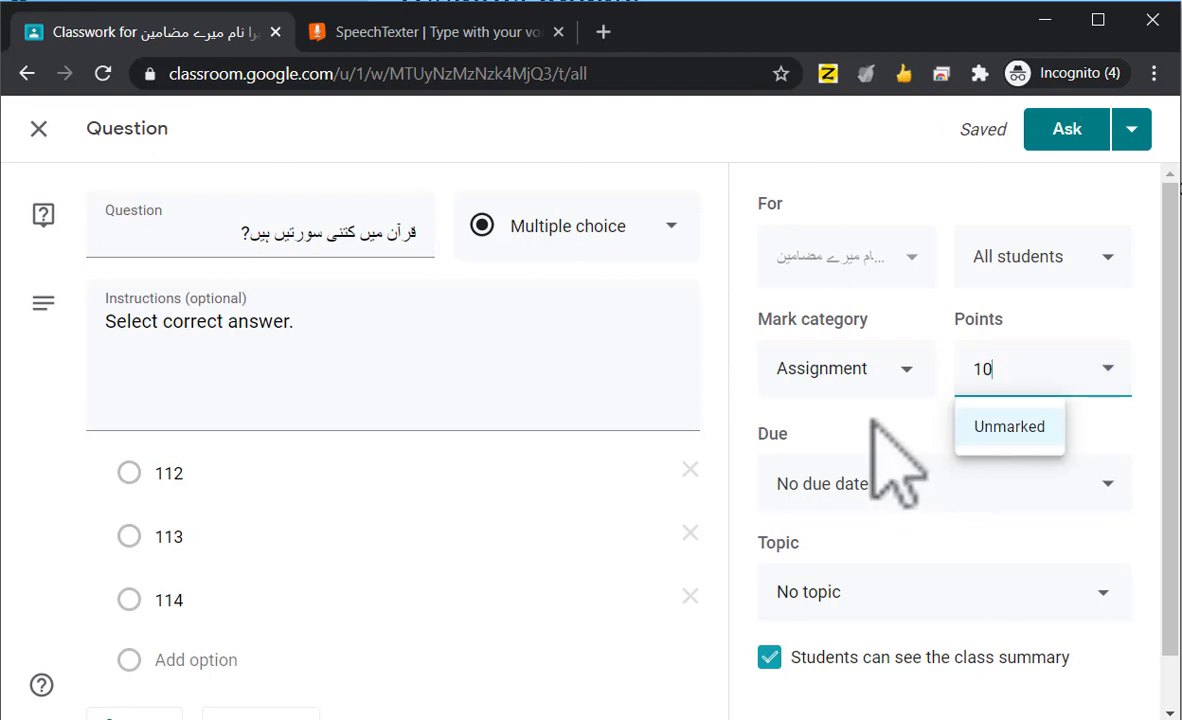
Set the question's due date to 30 Aug 2020 at 10:10pm and file it under the topic Week 1
left_click(831, 487)
left_click(831, 488)
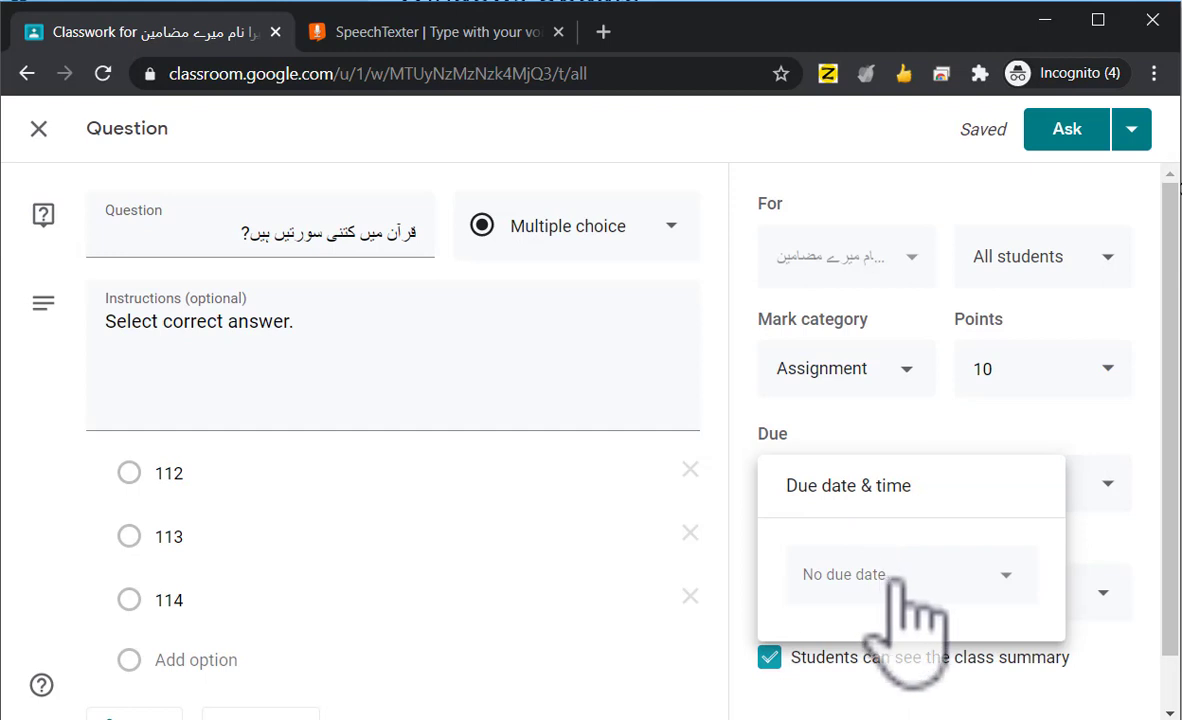
left_click(897, 584)
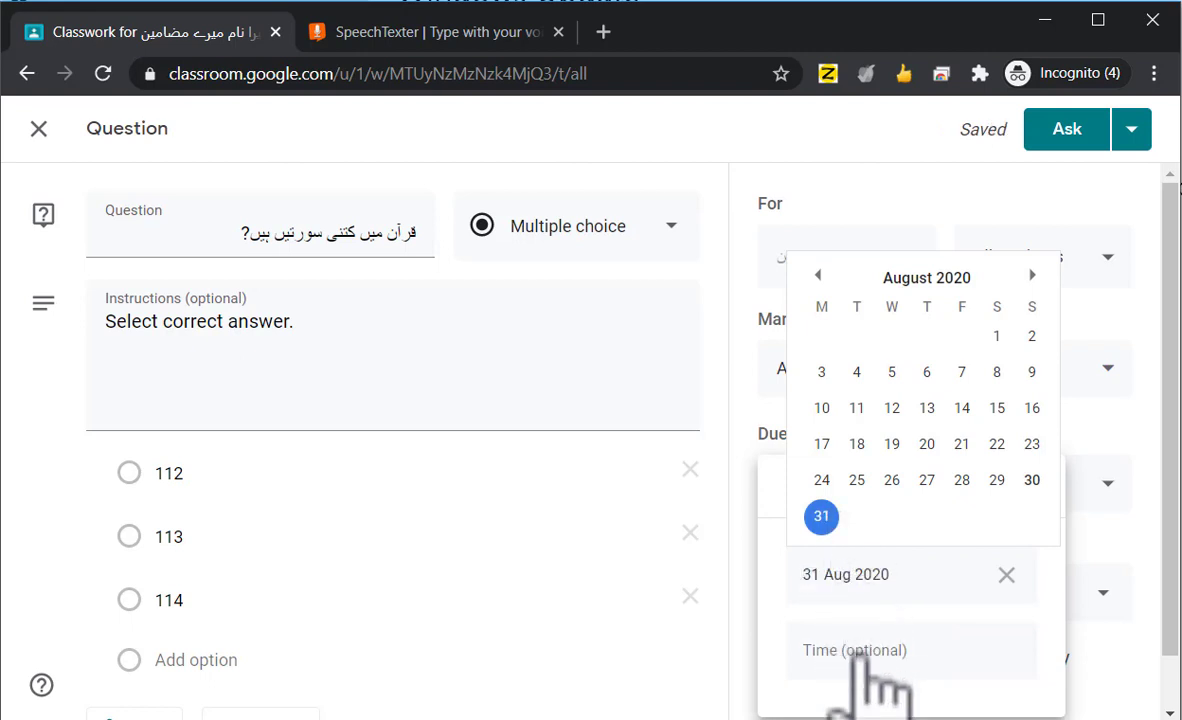
left_click(862, 655)
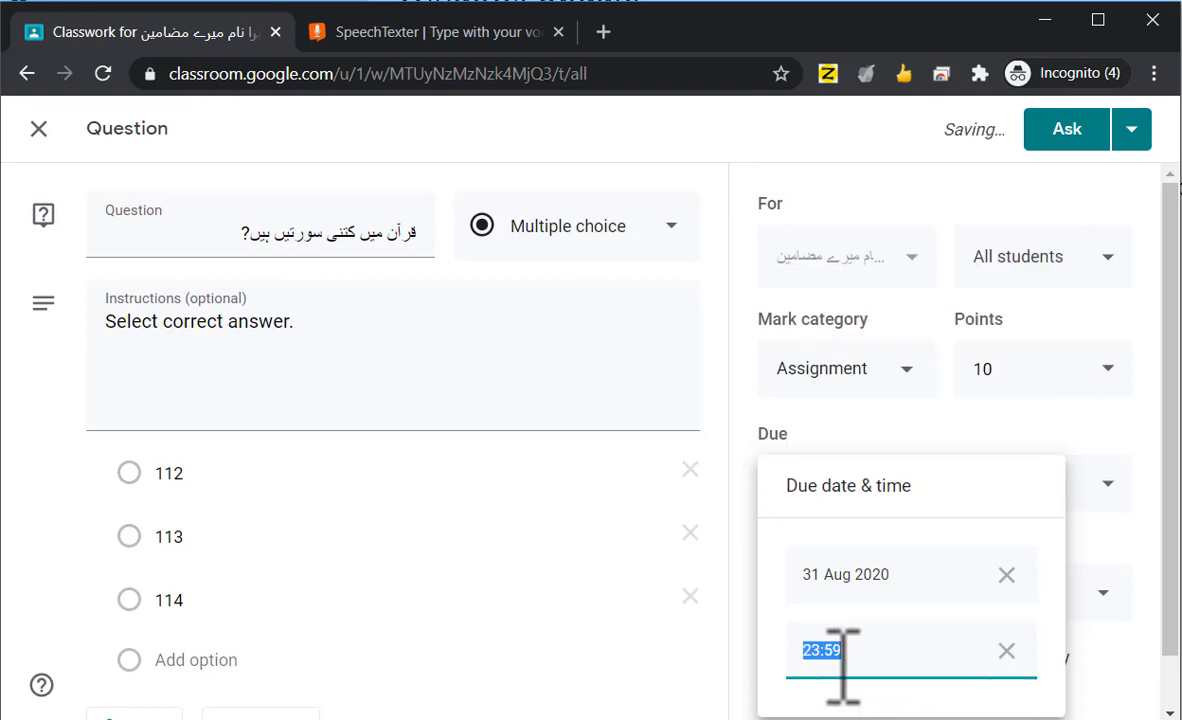
scroll(1110, 650, "down", 1)
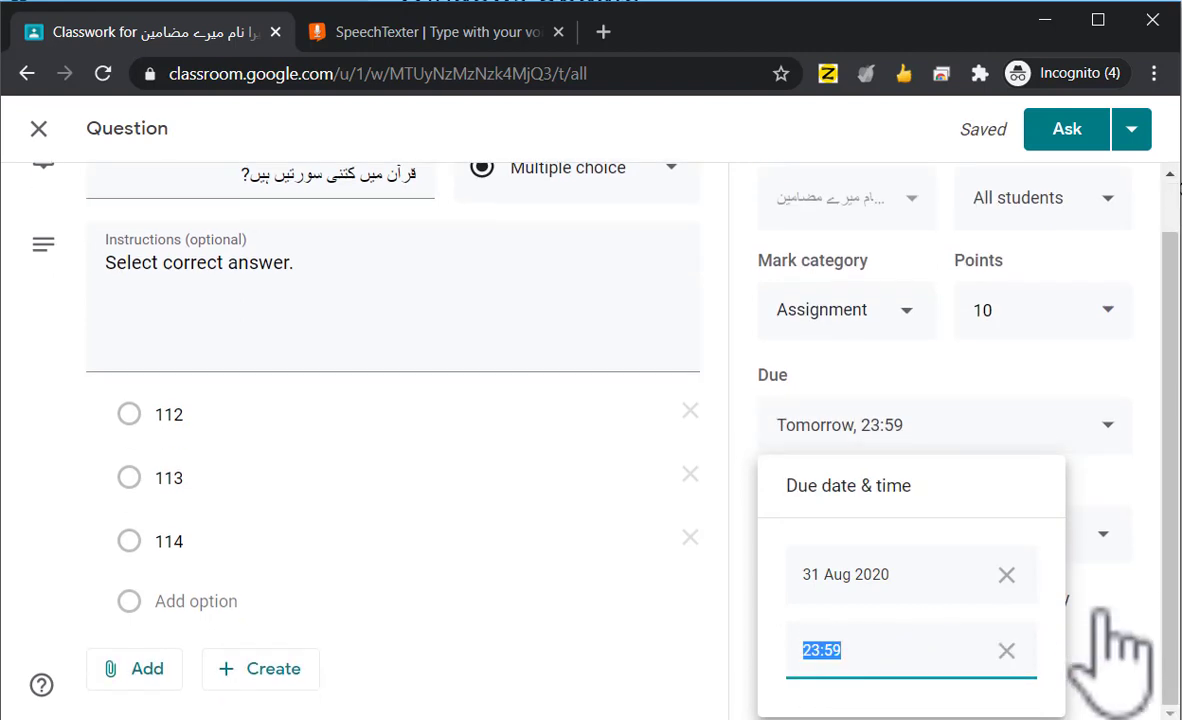
left_click(940, 575)
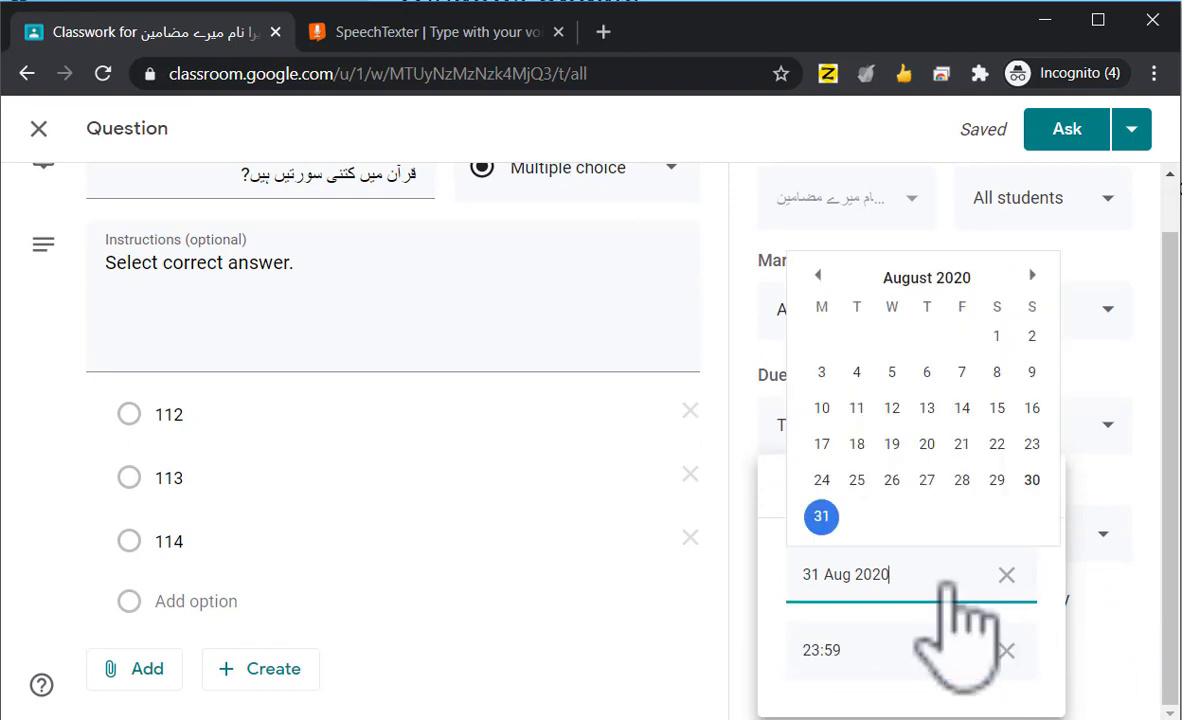
left_click(1032, 479)
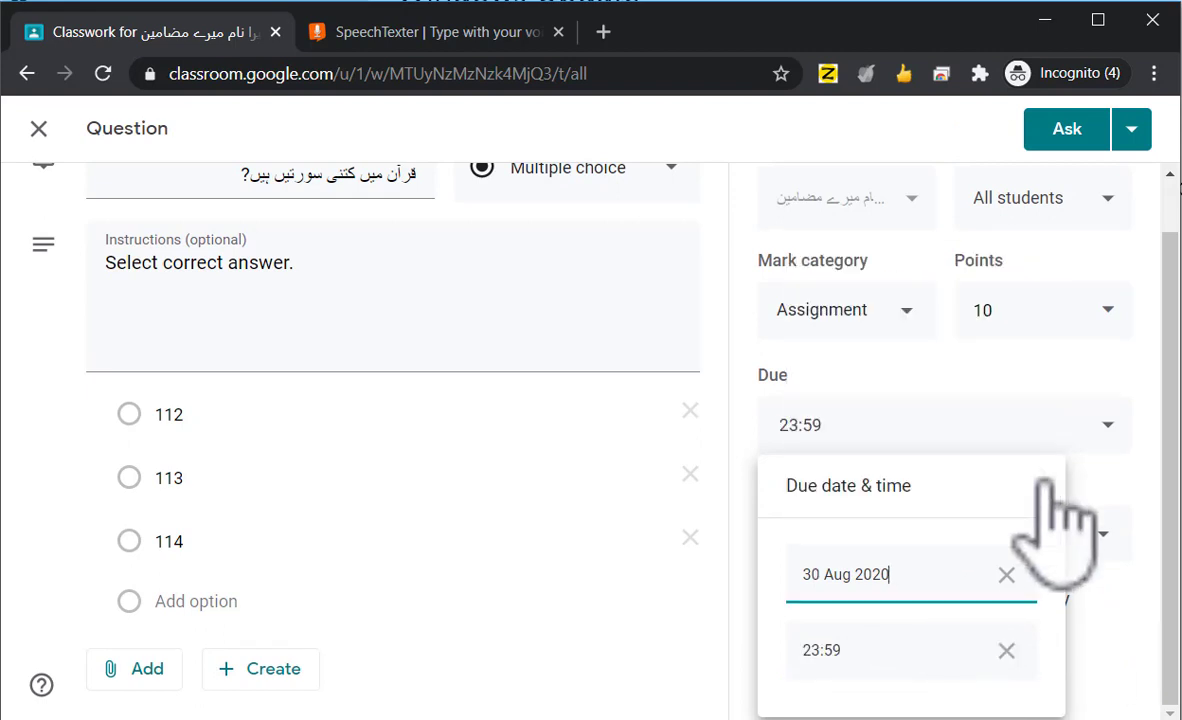
left_click(831, 655)
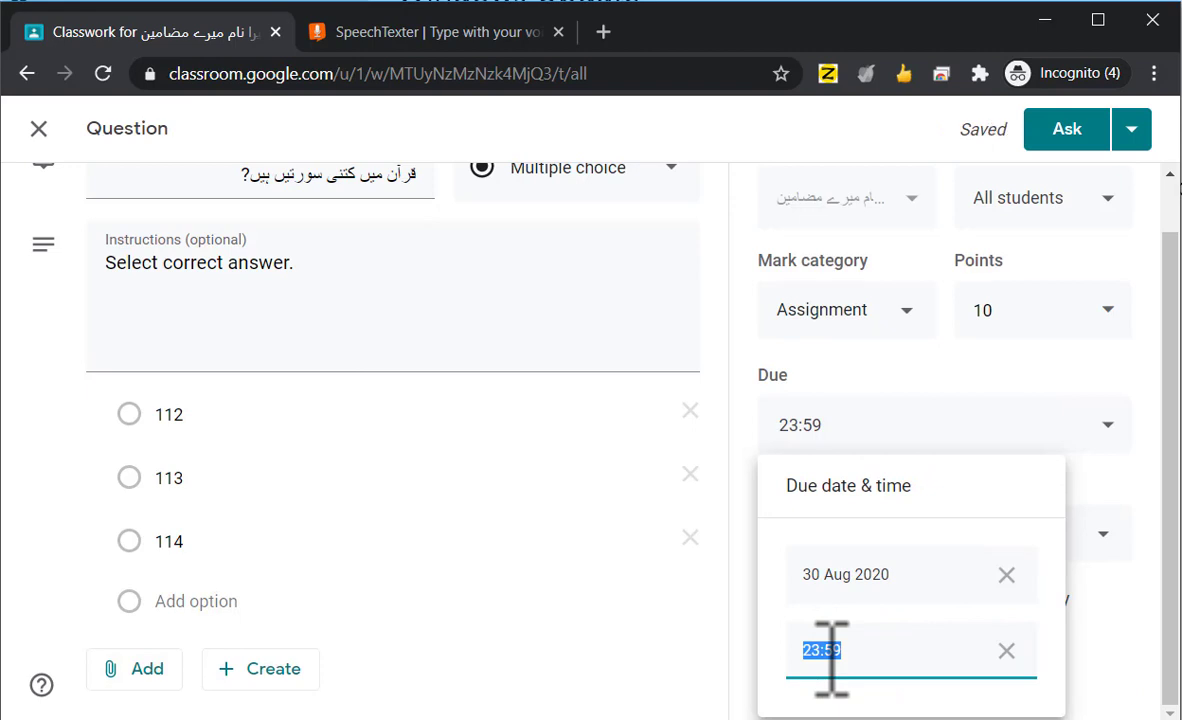
type("10:10pm")
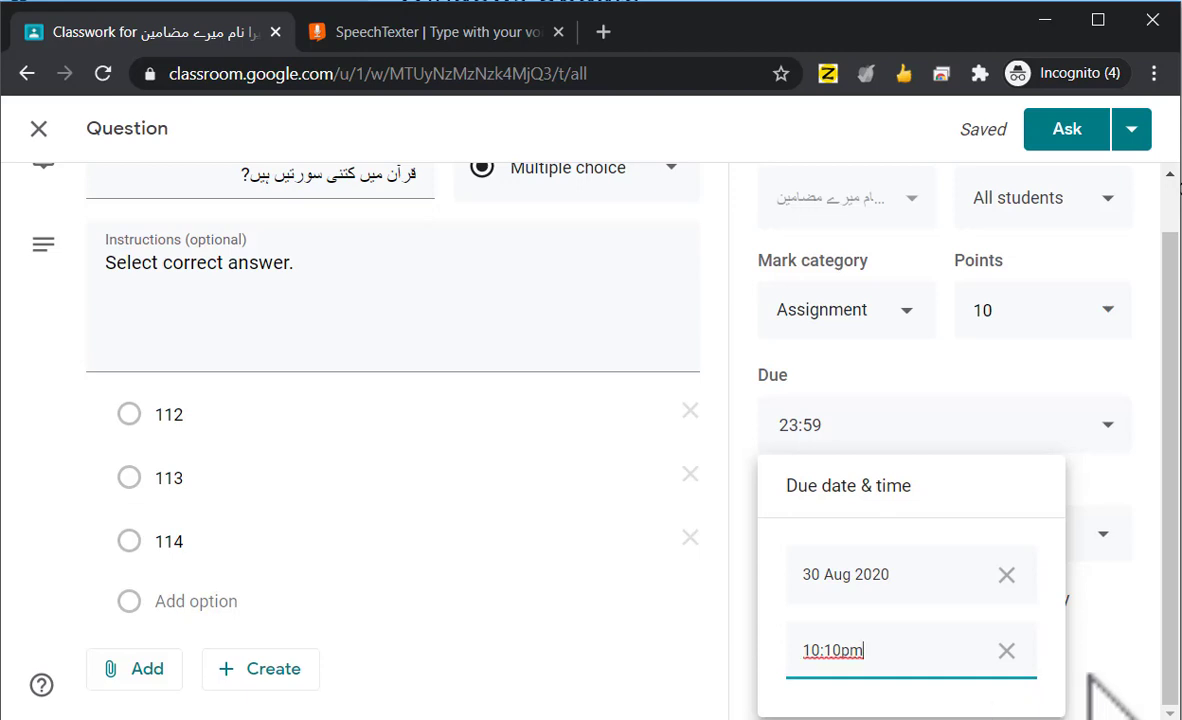
left_click(1140, 665)
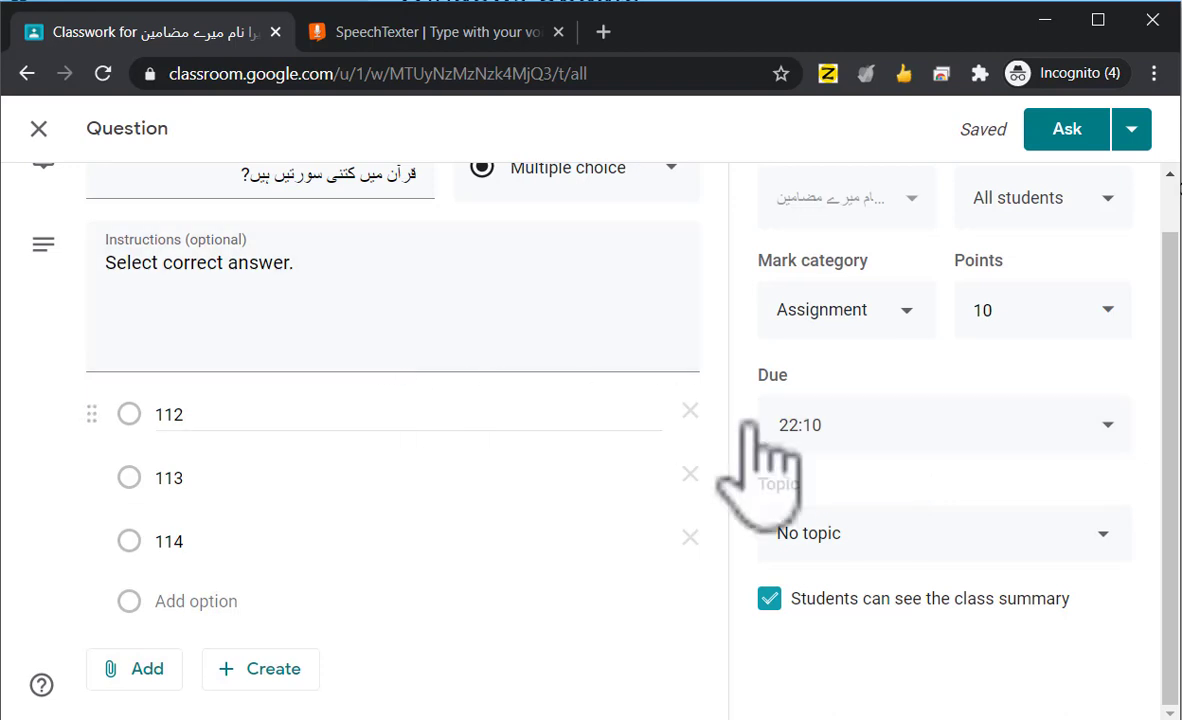
left_click(835, 540)
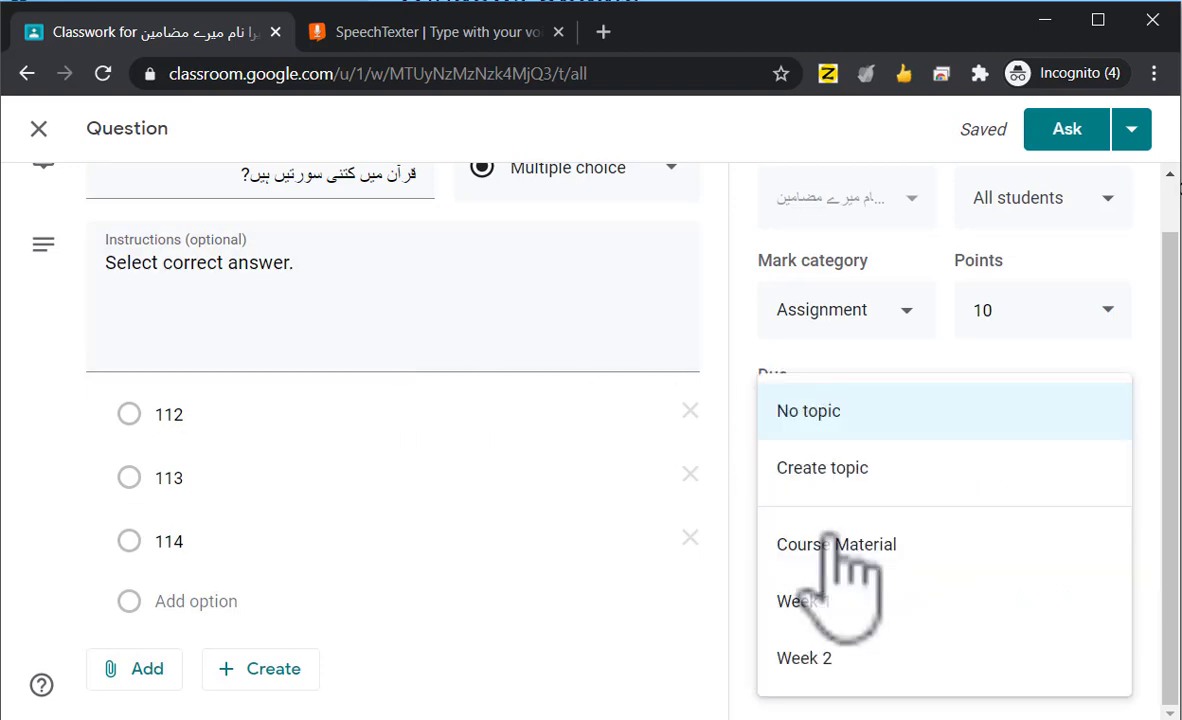
left_click(887, 615)
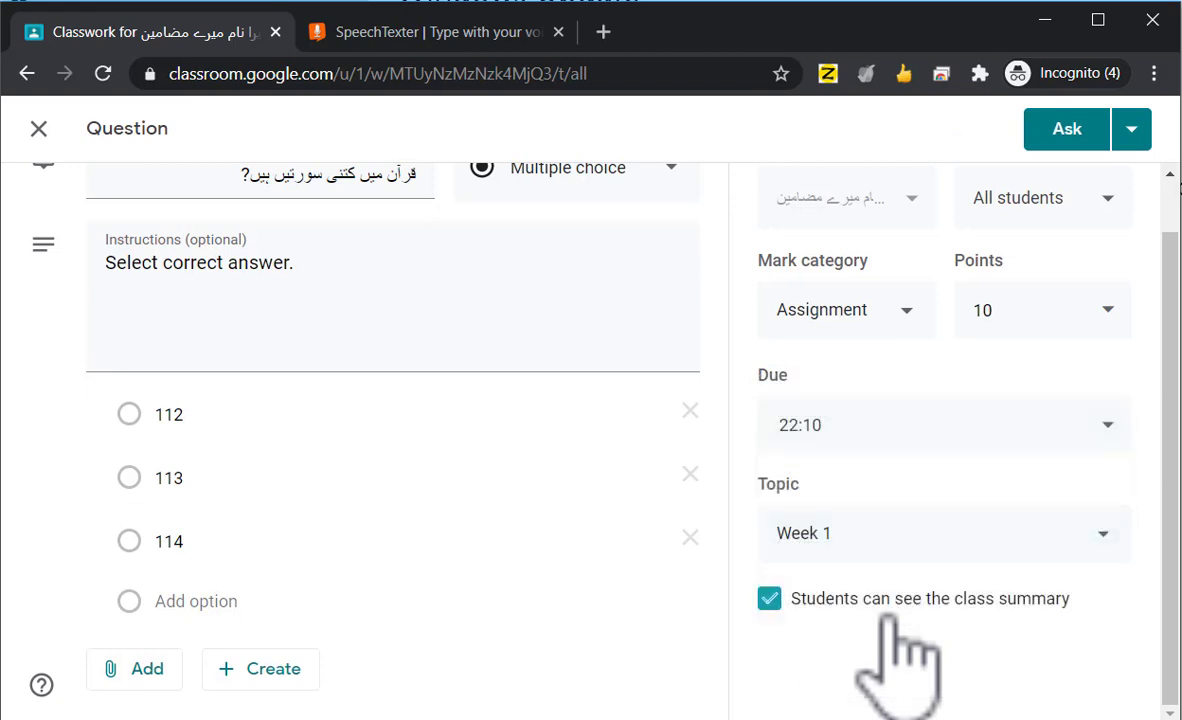
Schedule the question to be posted on 30 Aug 2020 at 10:08pm
left_click(1131, 128)
left_click(1110, 177)
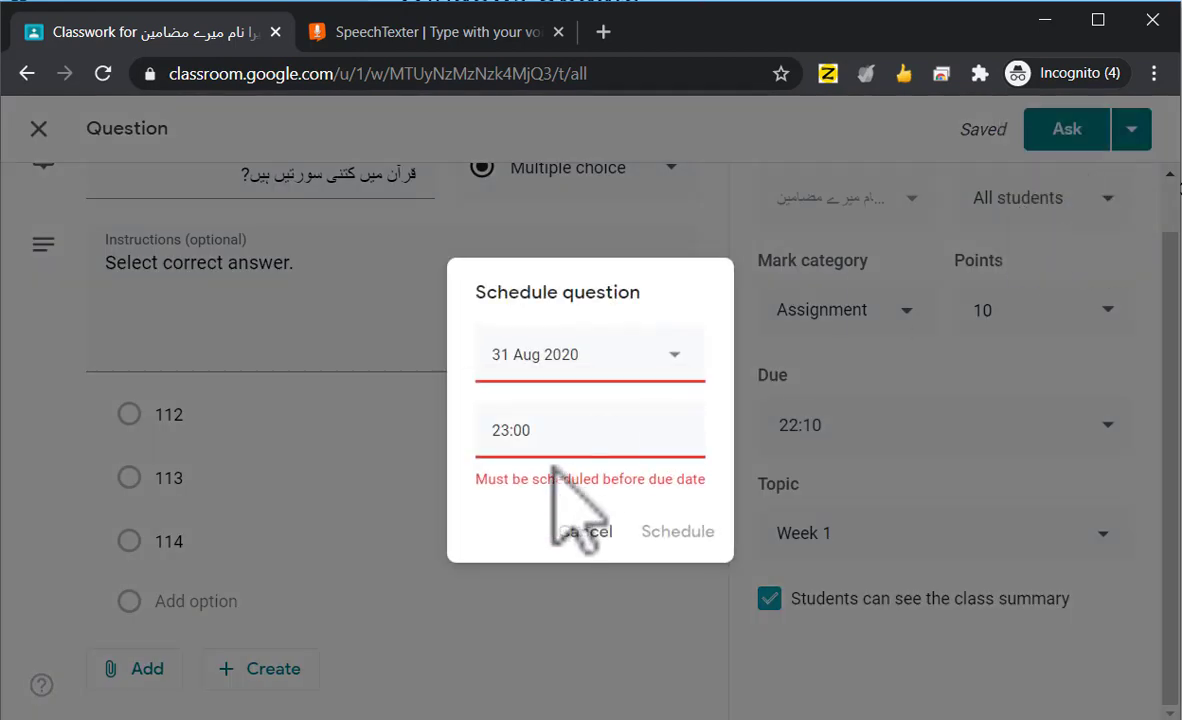
left_click(662, 355)
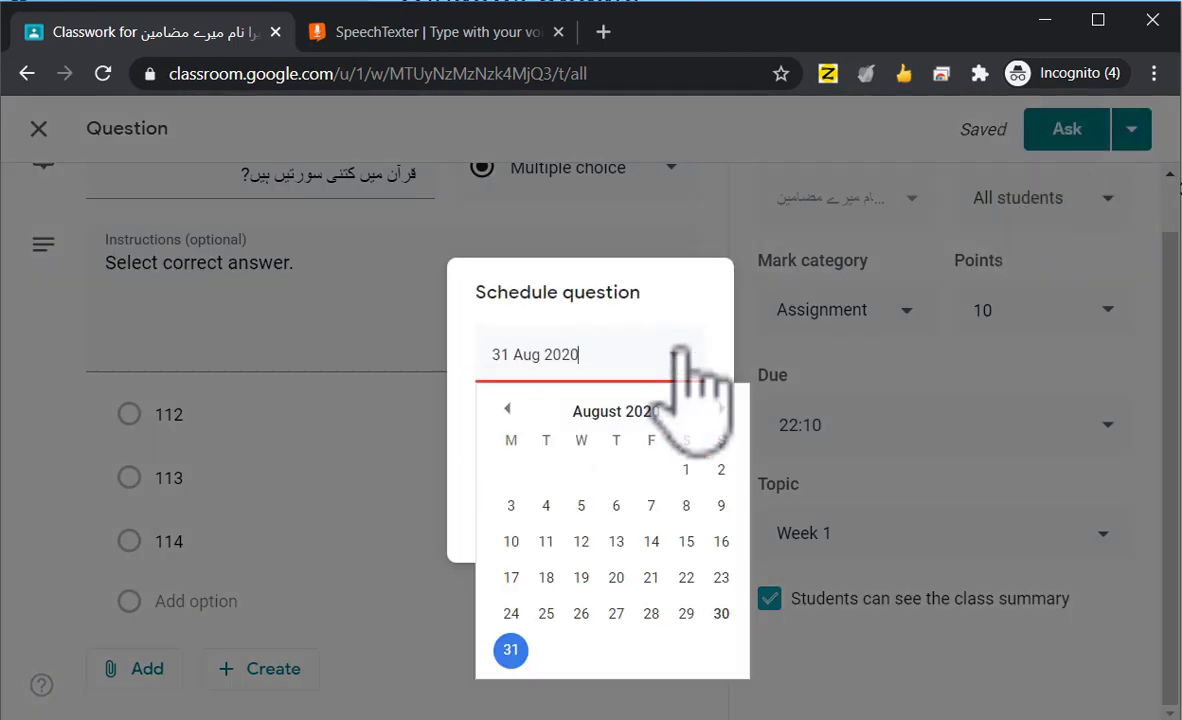
left_click(721, 613)
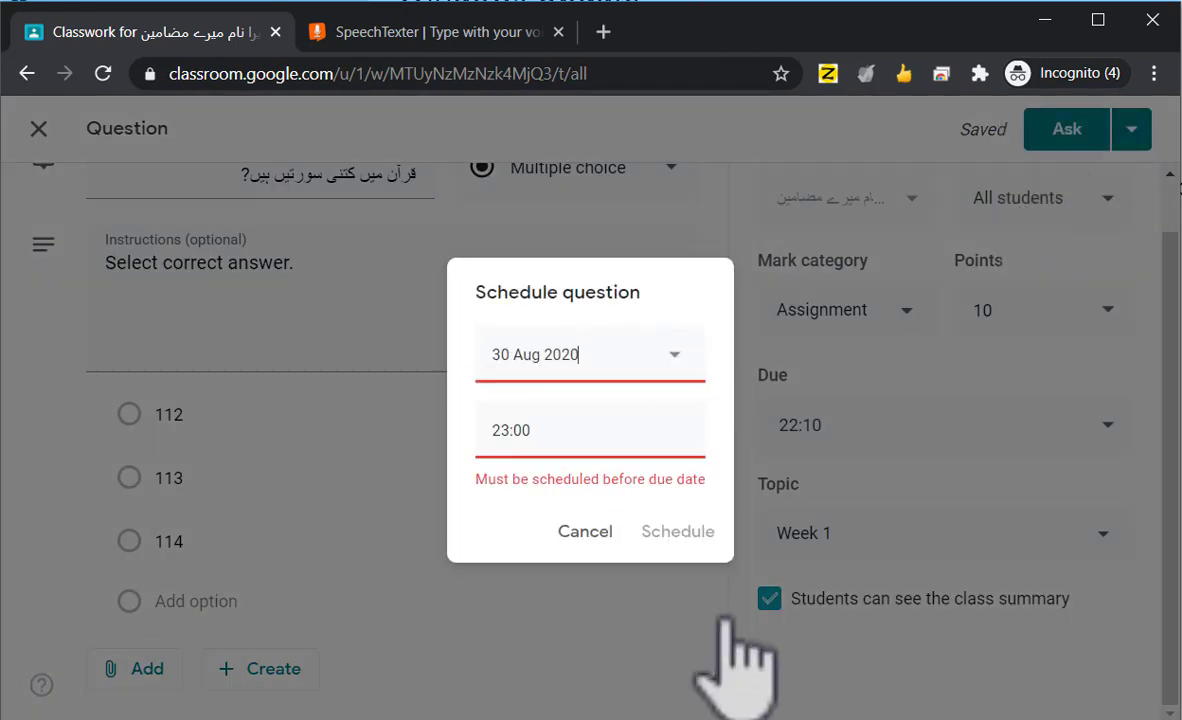
double_click(512, 430)
type("10:08pm")
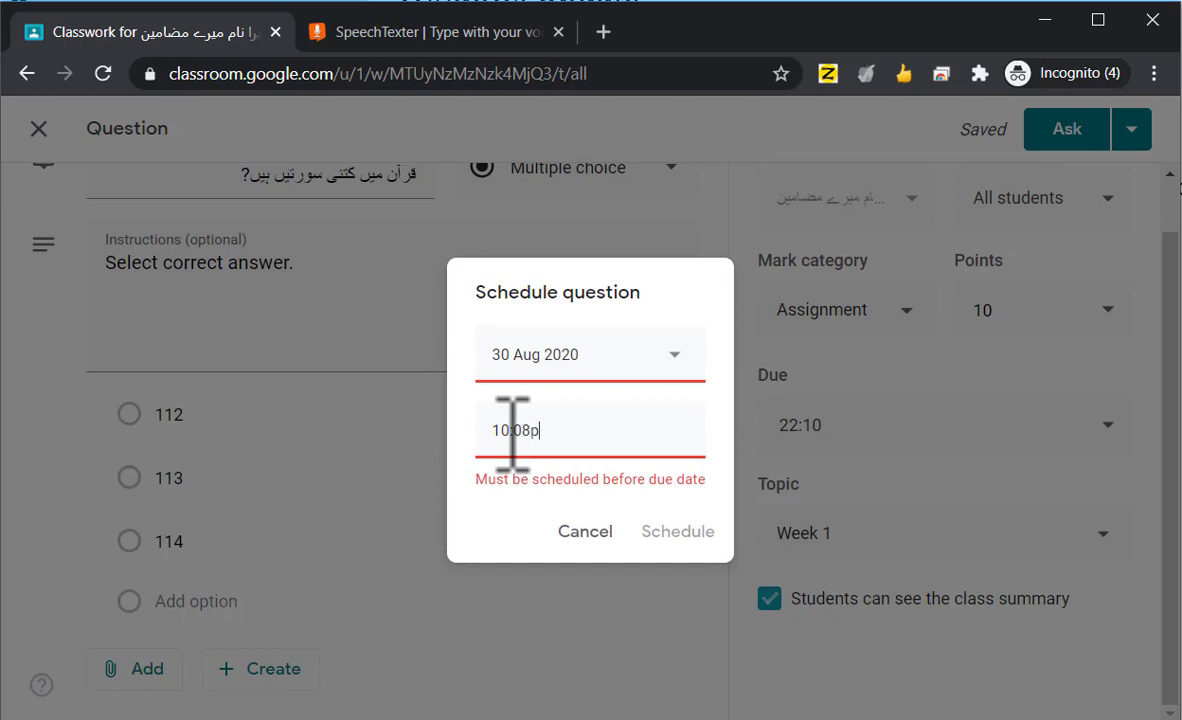
left_click(541, 570)
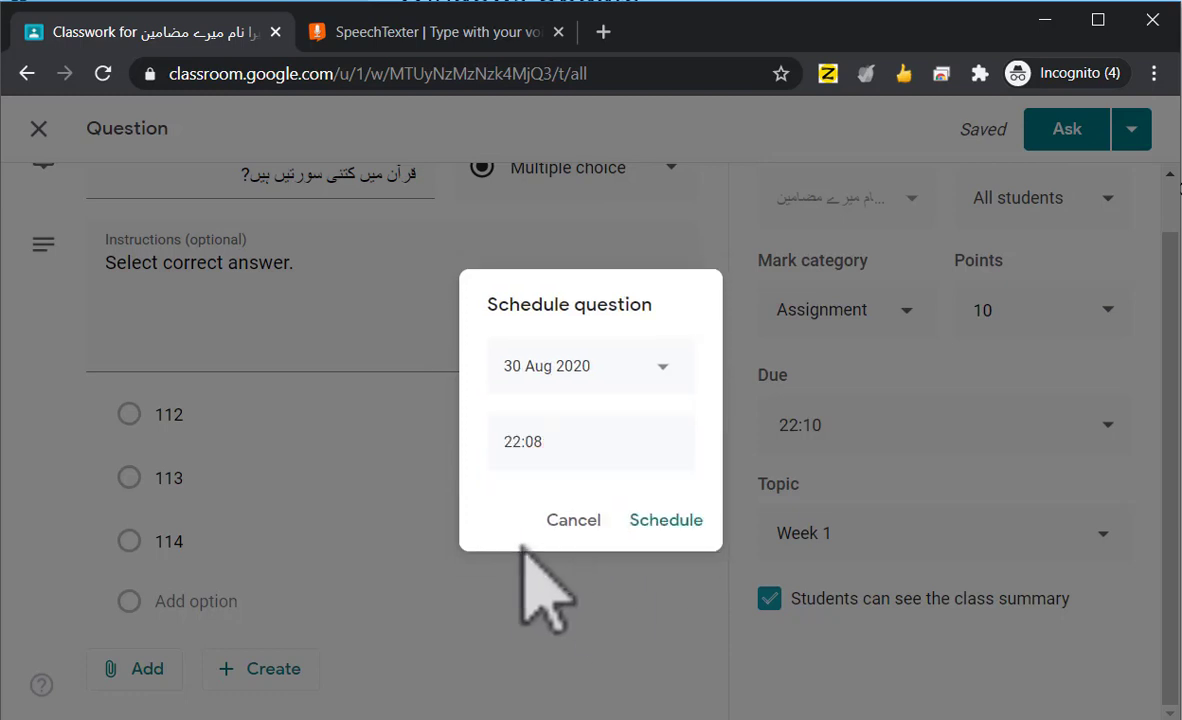
left_click(661, 521)
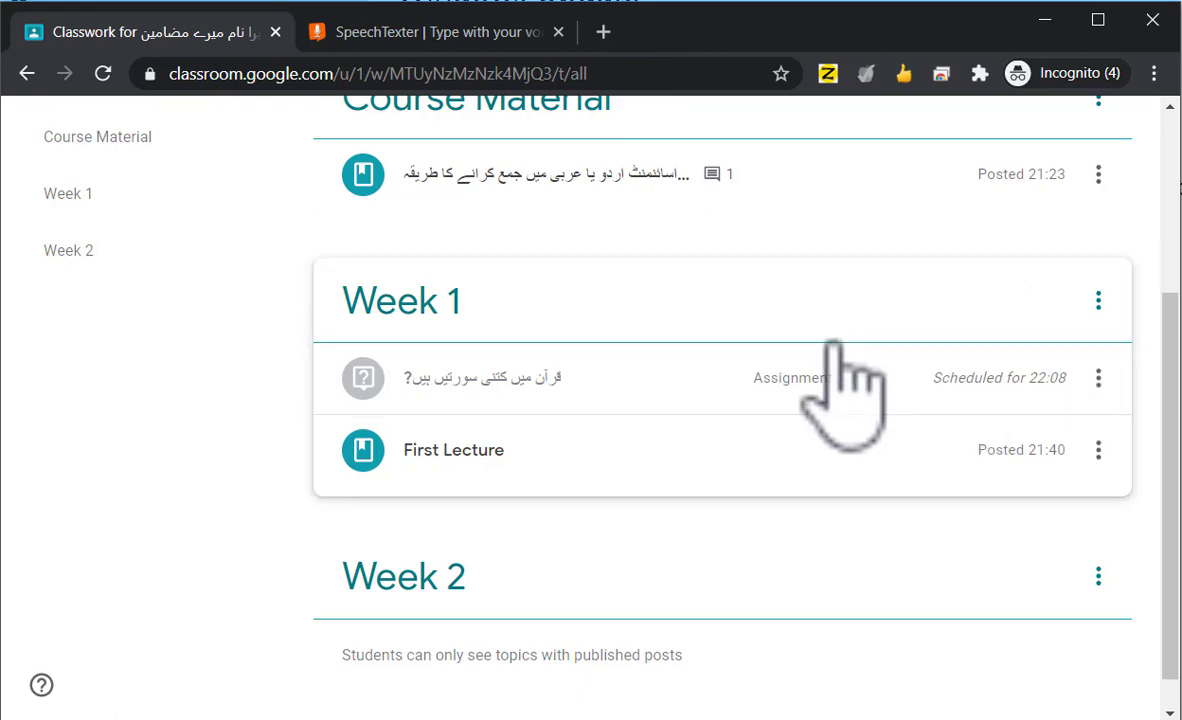
Start a new assignment in the class's classwork and dismiss the rubric introduction
scroll(833, 345, "up", 3)
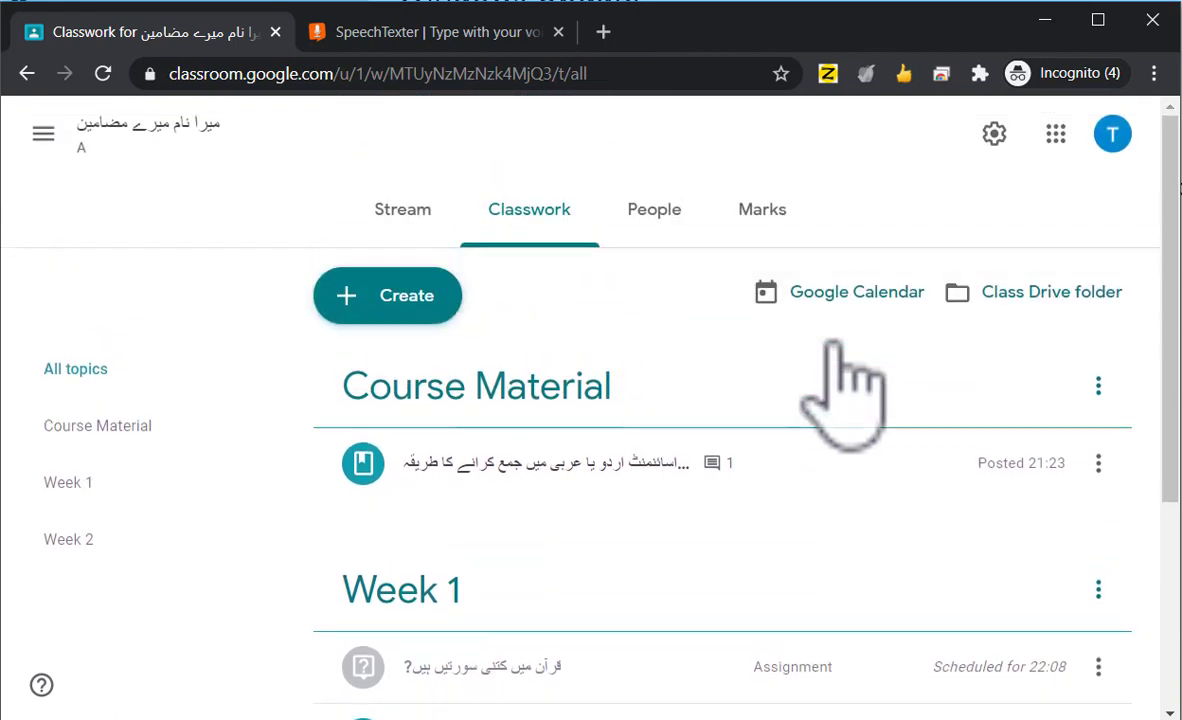
left_click(428, 295)
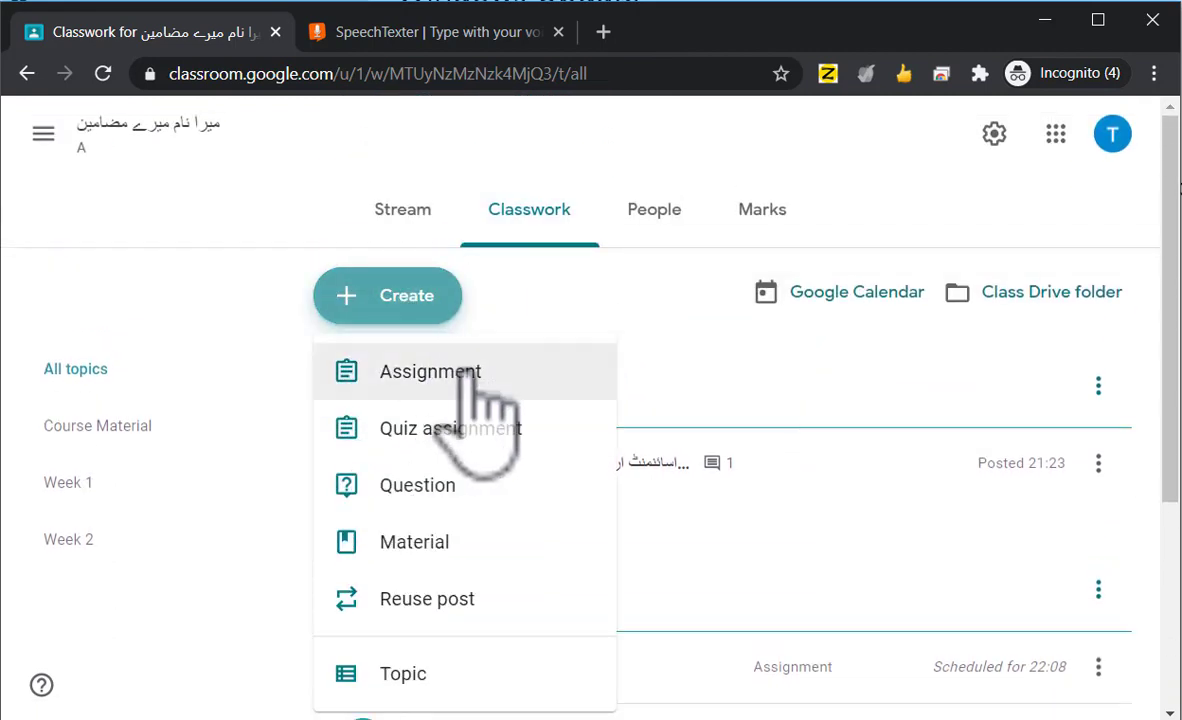
left_click(476, 385)
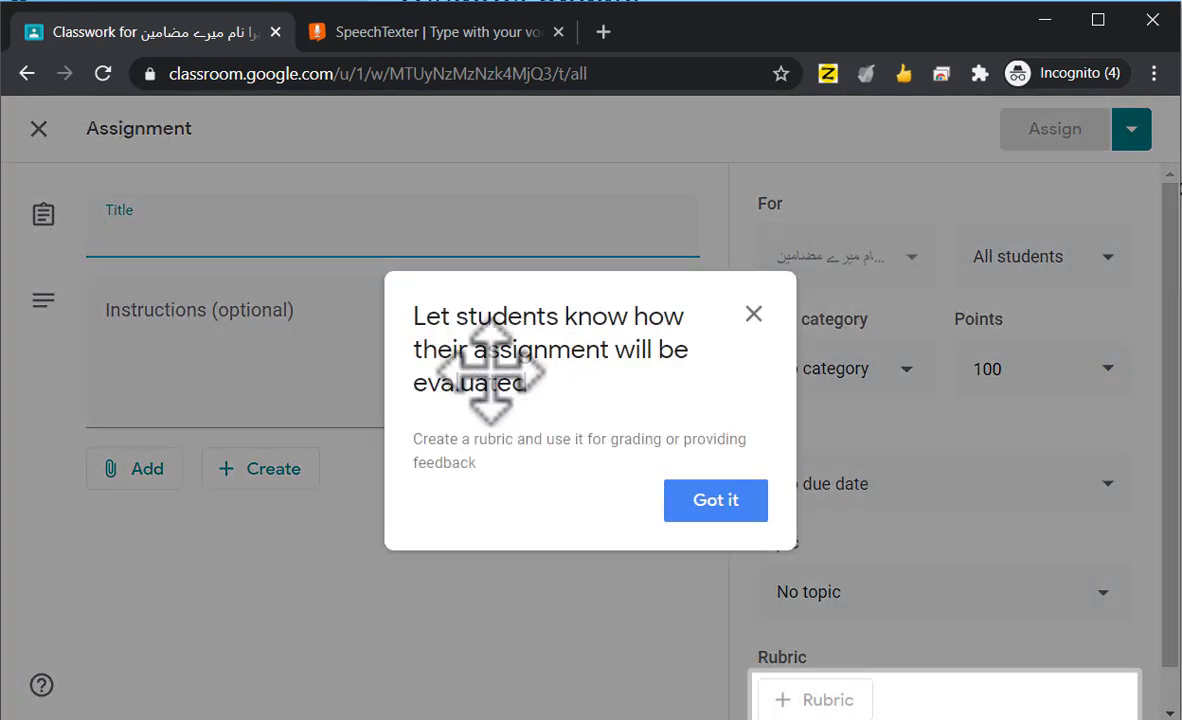
left_click(753, 314)
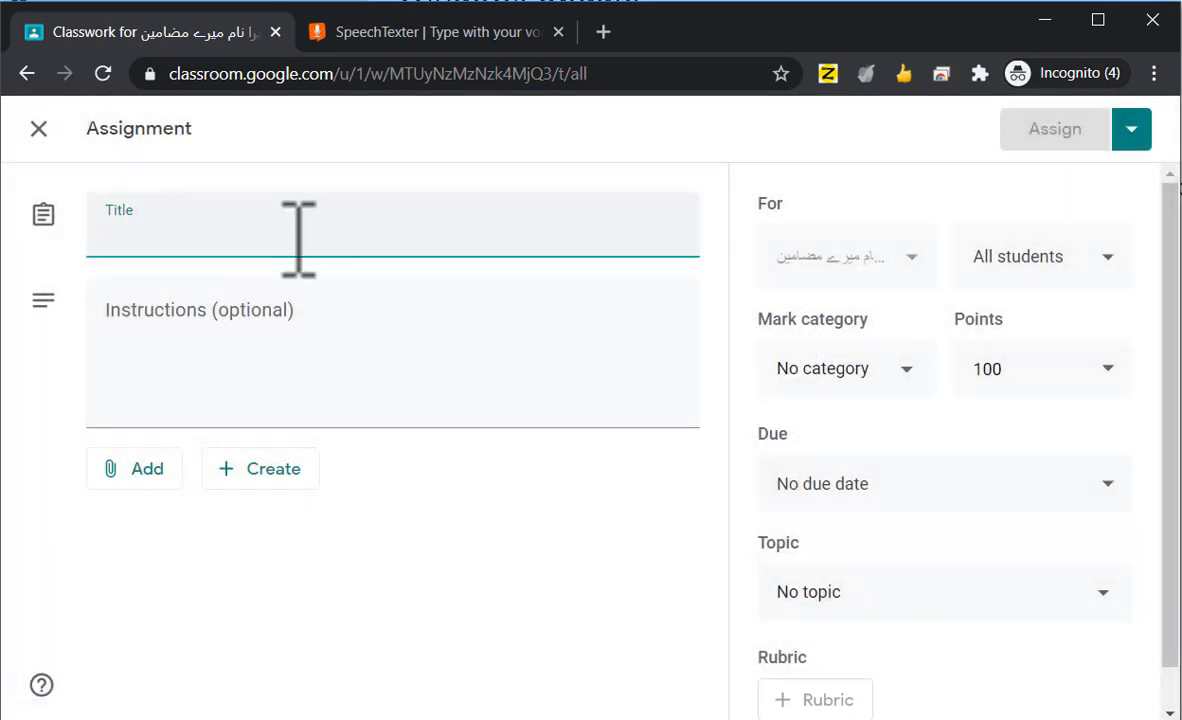
Title the assignment "Write a note on somthing." and add the instructions "write 500 words at least."
type("W")
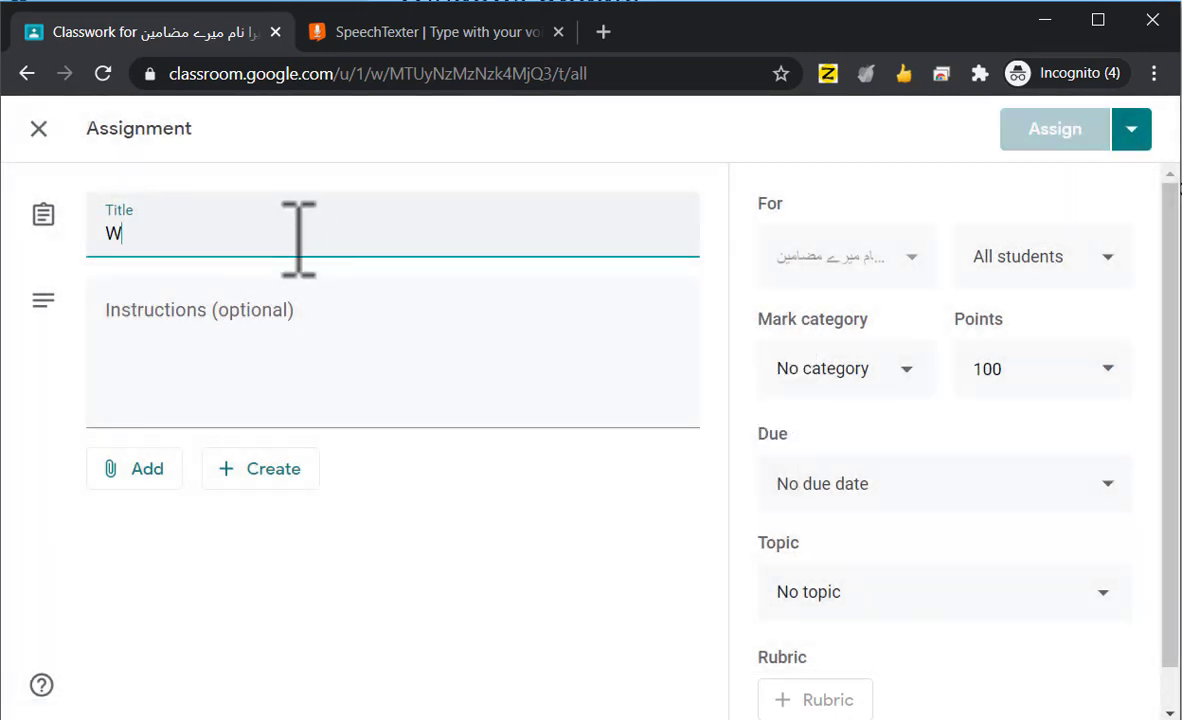
type("r")
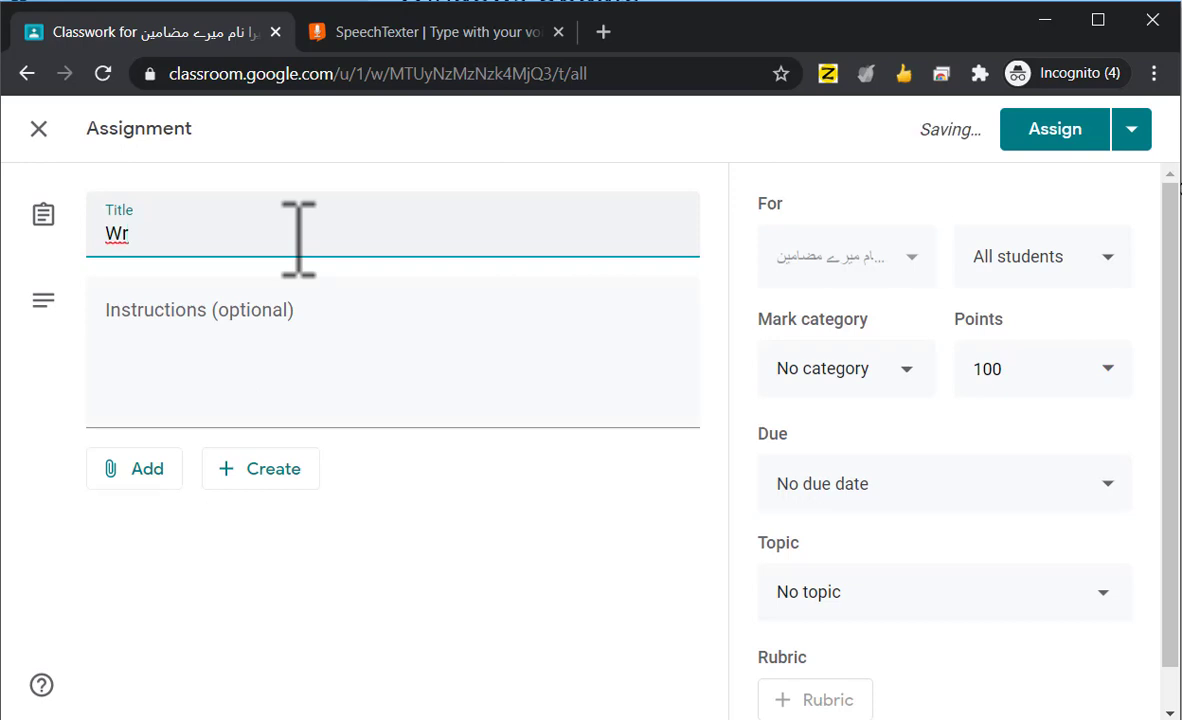
type("ite a note on somthing.")
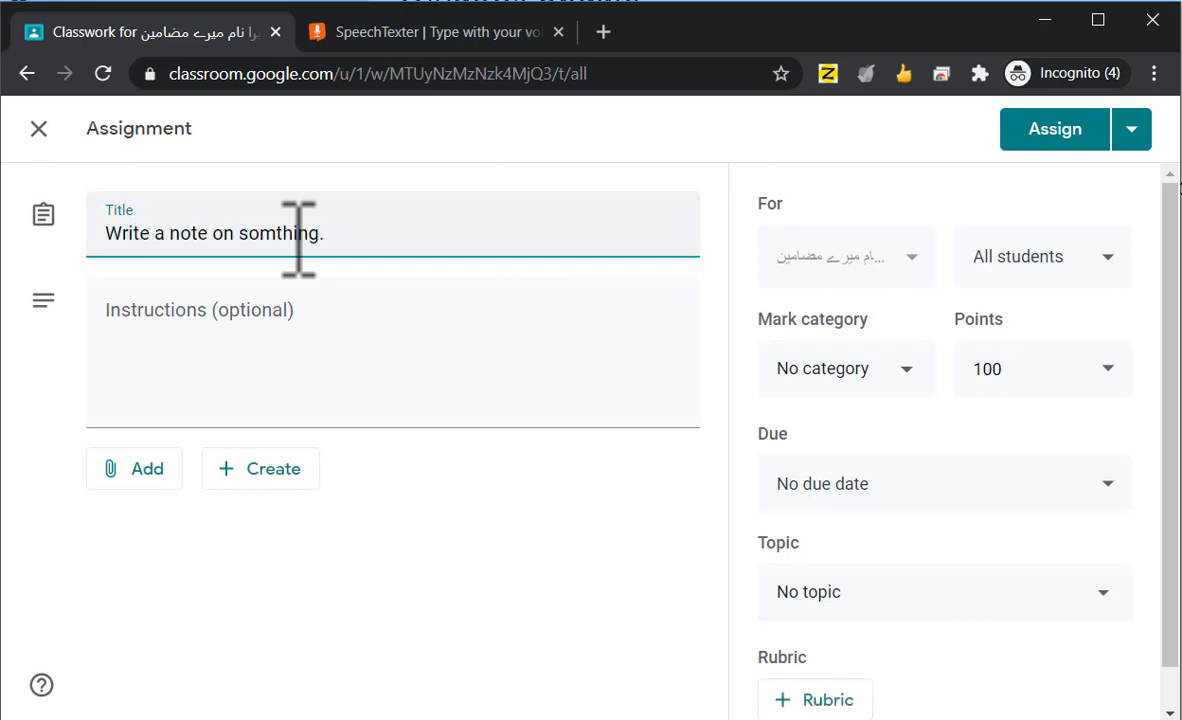
left_click(267, 318)
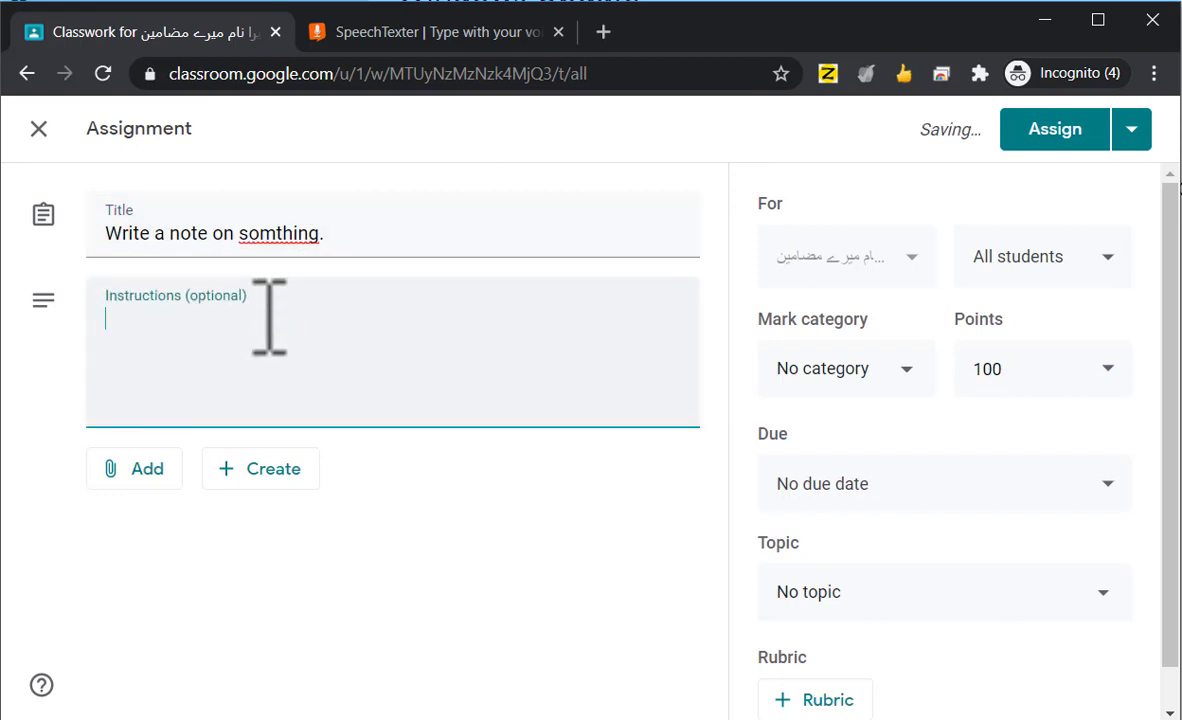
type("write 500")
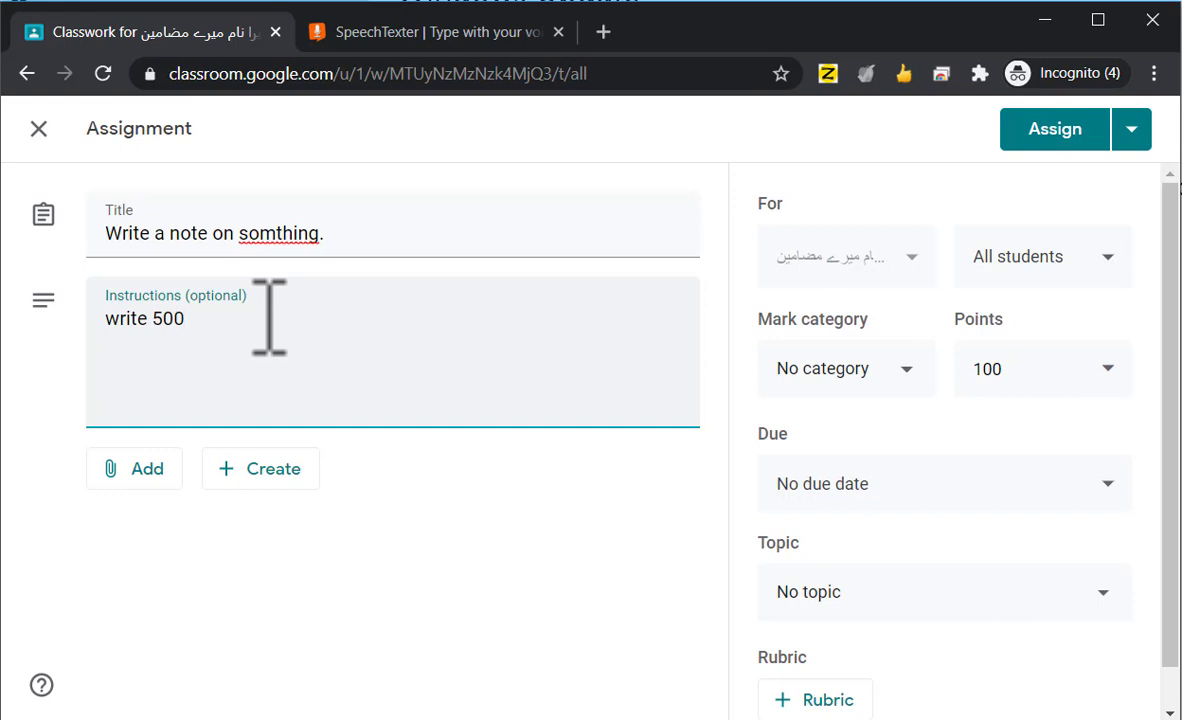
type(" words at least.")
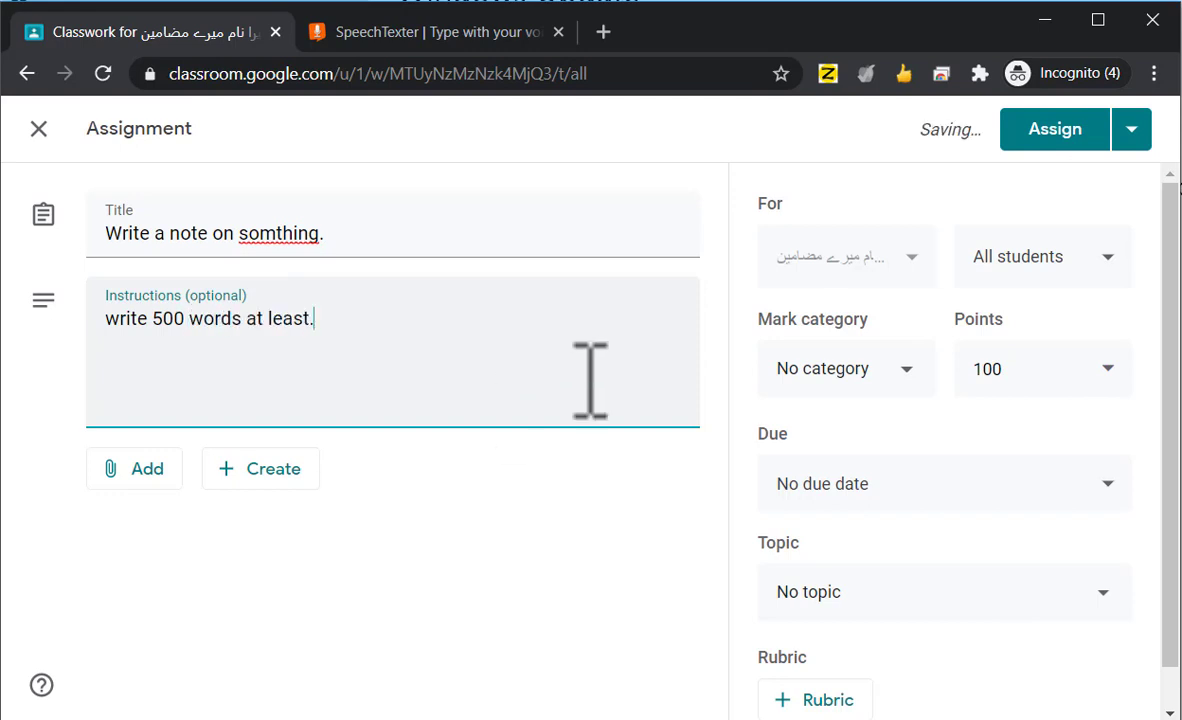
Put the assignment in the Assignment mark category and enter 10020 as its points
left_click(908, 384)
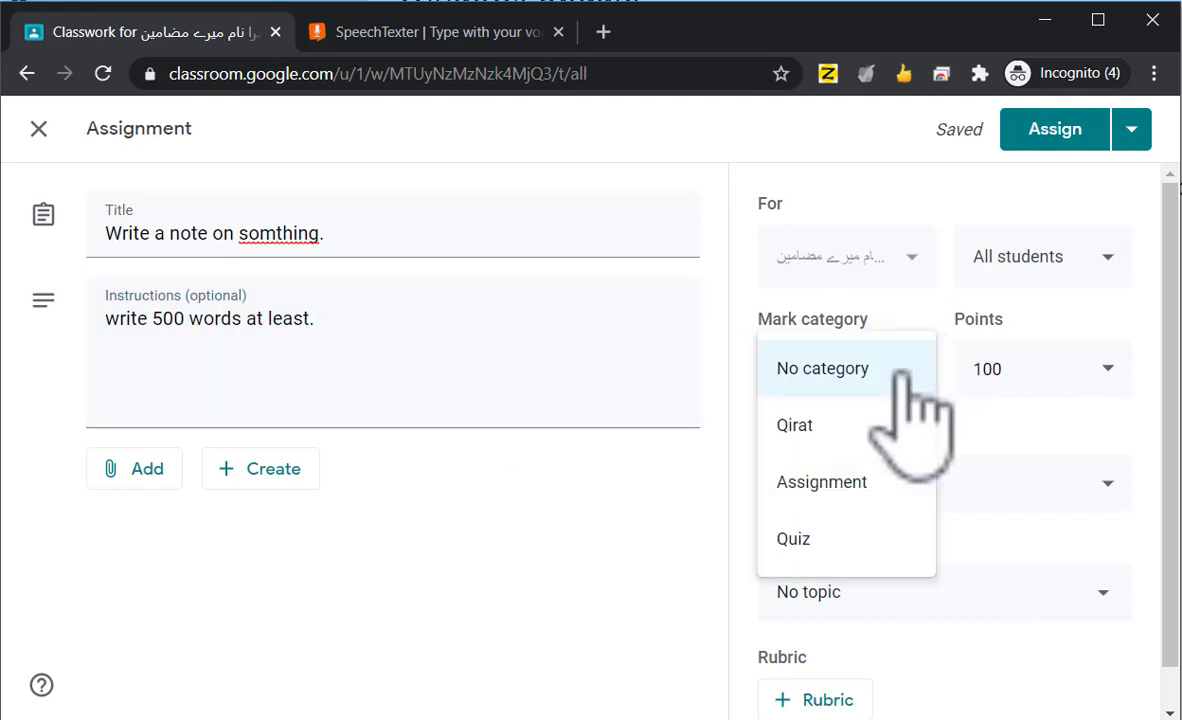
left_click(850, 483)
left_click(1052, 375)
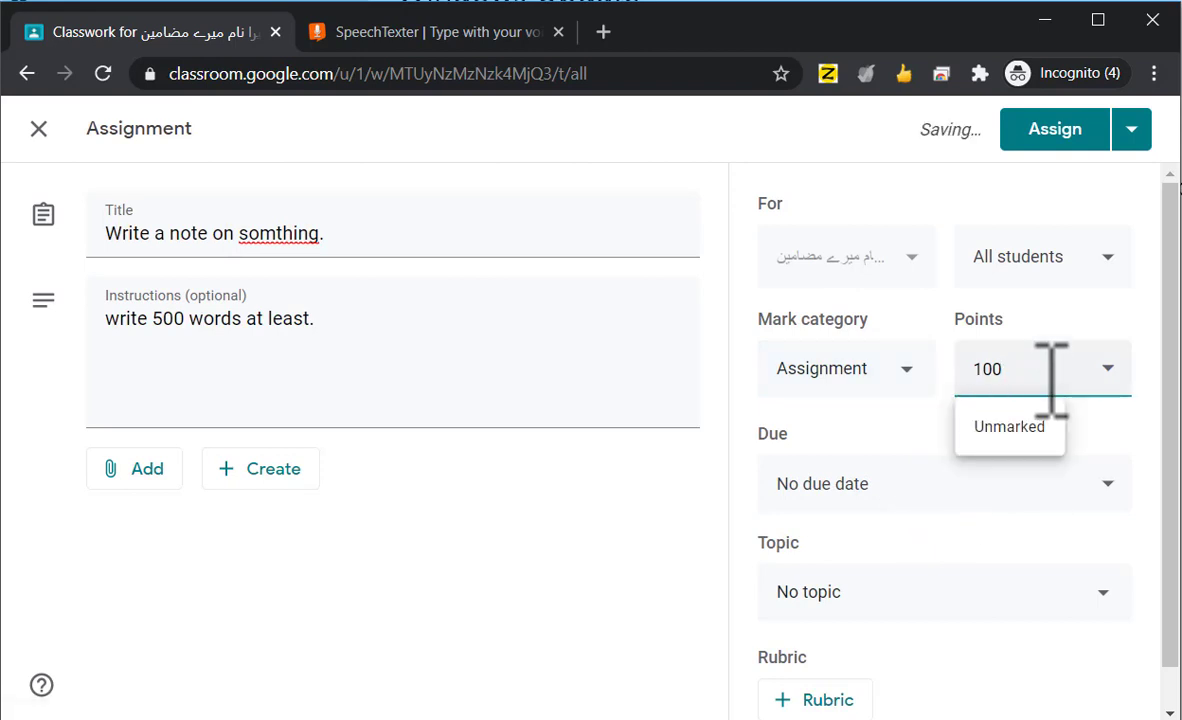
type("0")
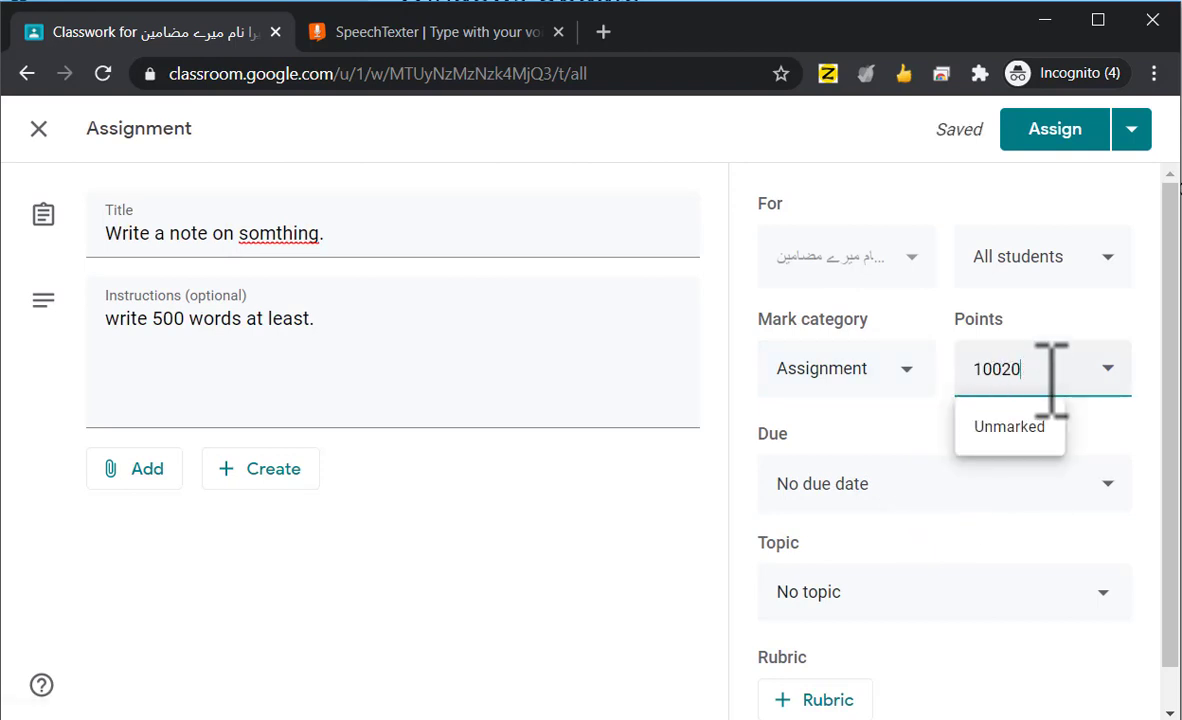
Set the assignment's due date to 31 Aug 2020 at 23:59
left_click(895, 498)
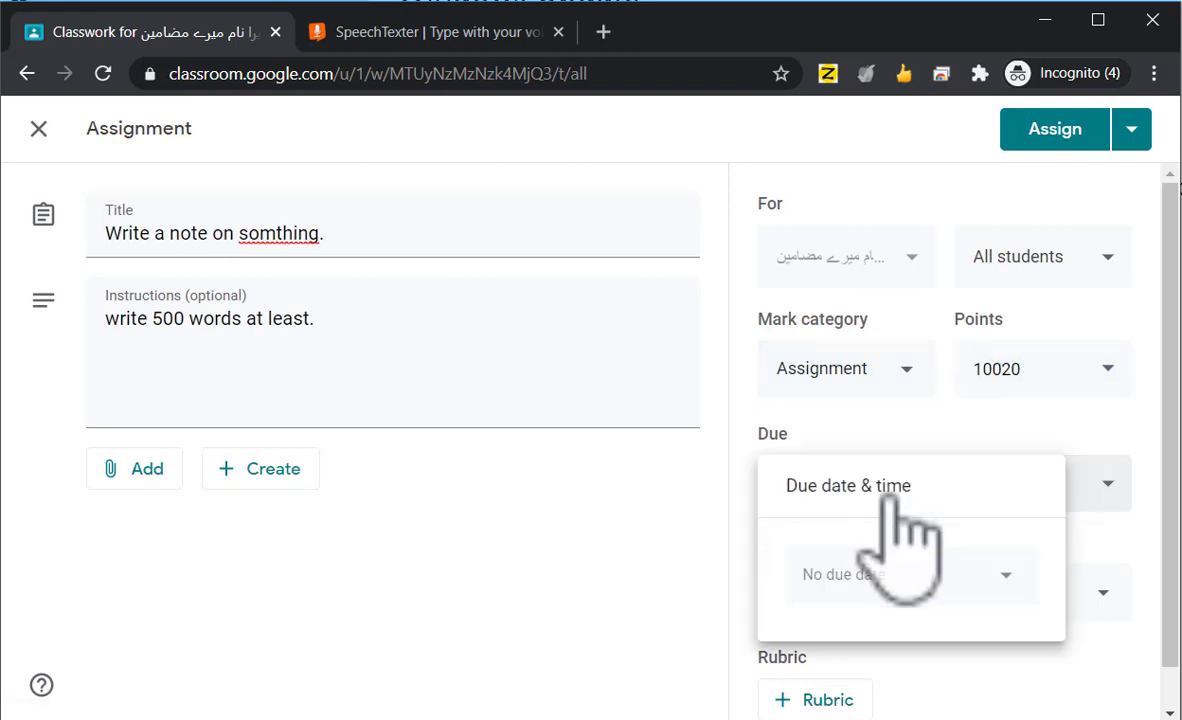
left_click(984, 568)
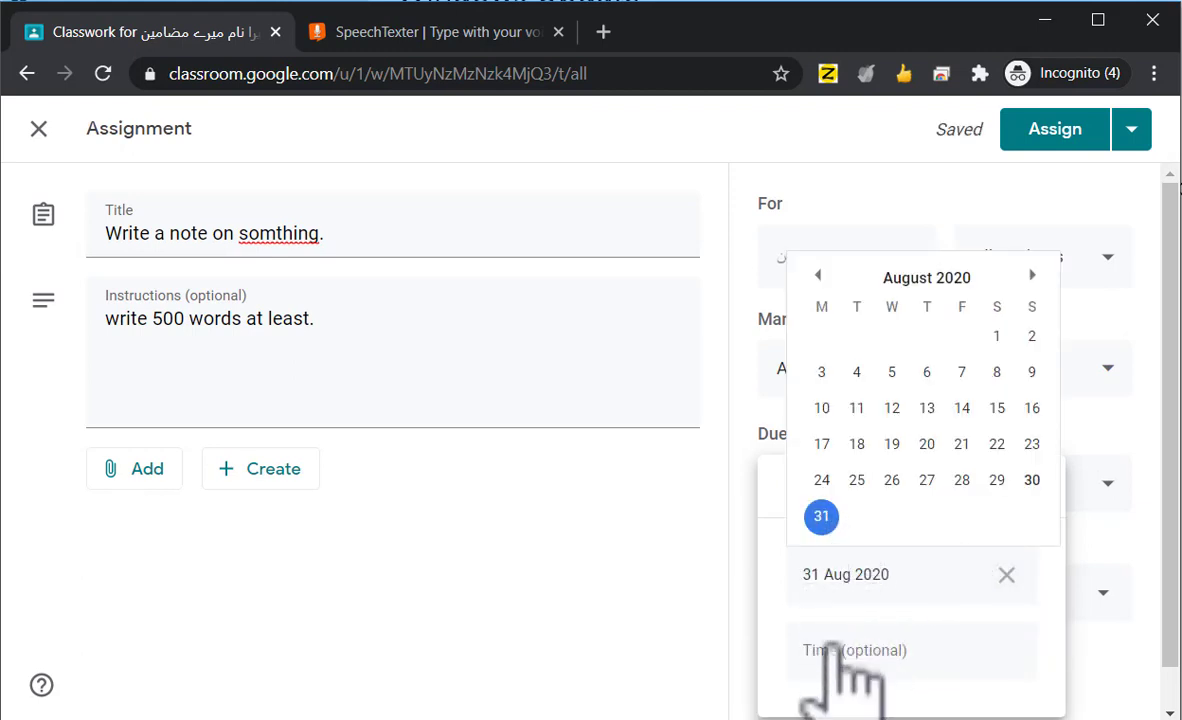
left_click(950, 655)
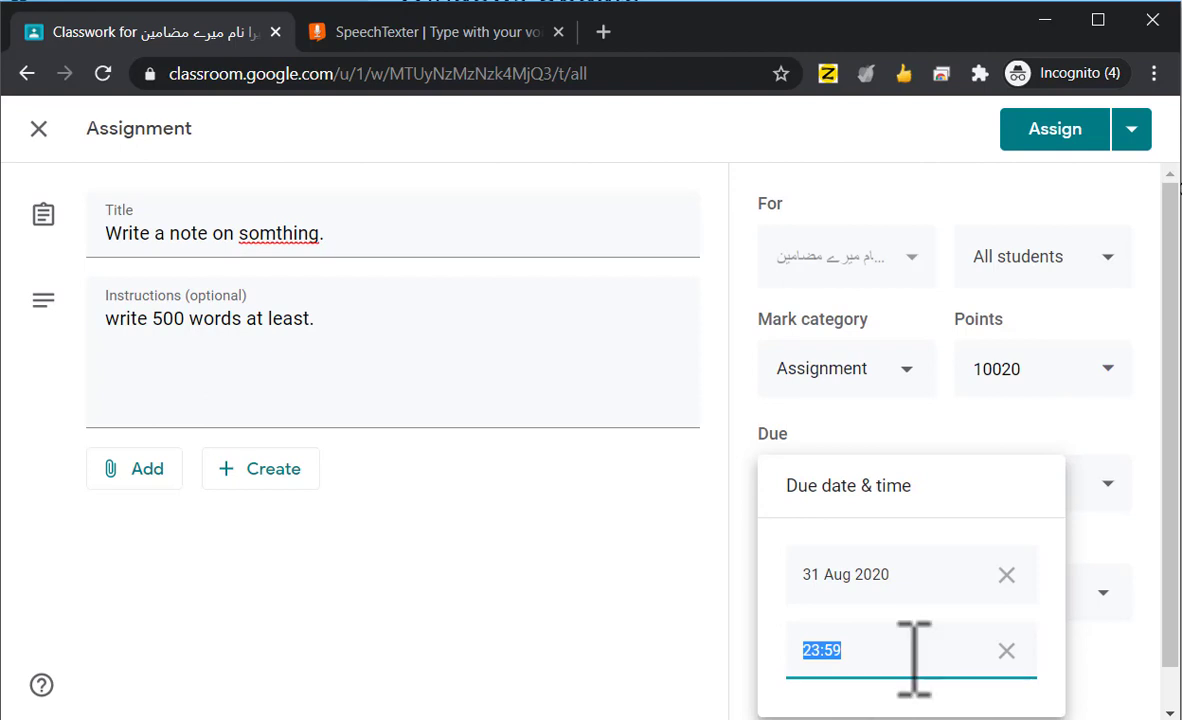
left_click(1092, 643)
File the assignment under the topic Week 2
scroll(1110, 650, "down", 1)
left_click(1036, 560)
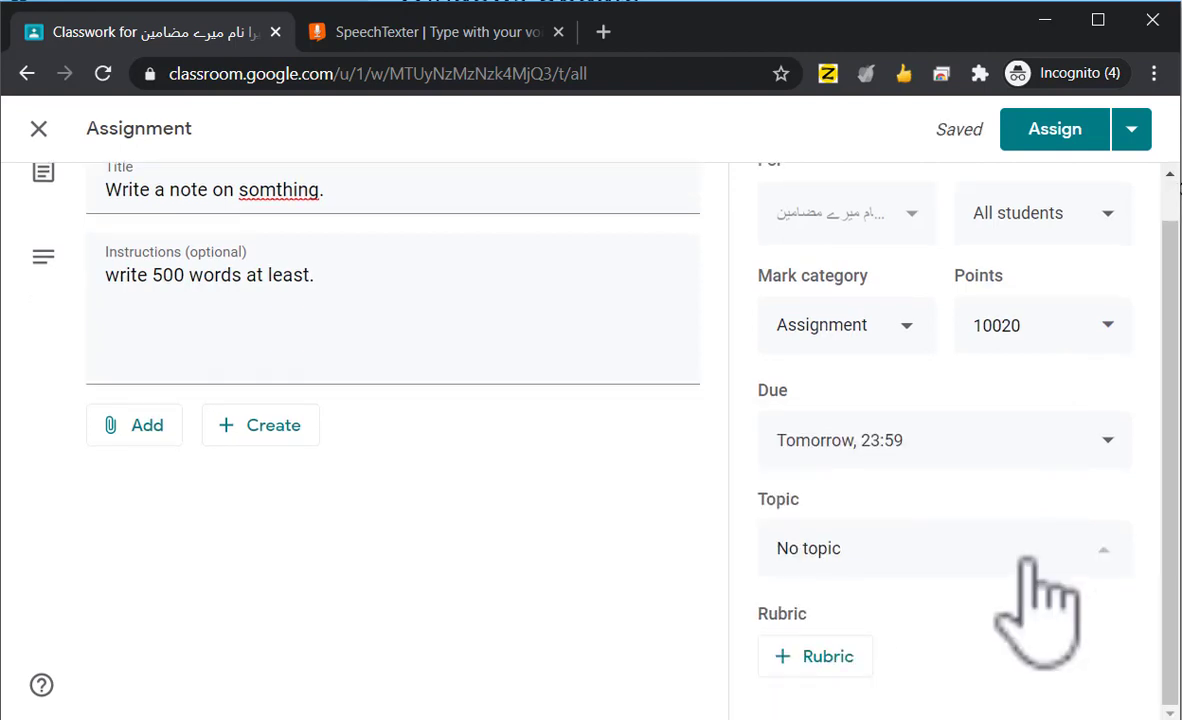
left_click(843, 655)
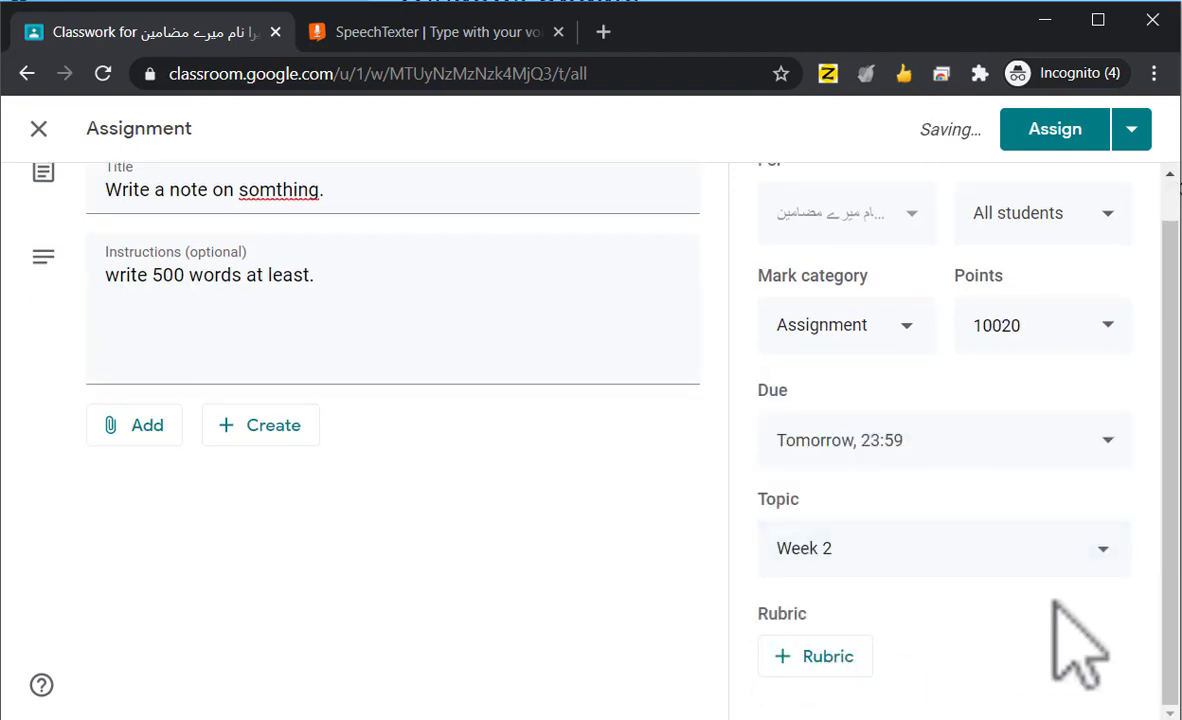
Move the assignment's due date to 6 Sep 2020
left_click(1118, 440)
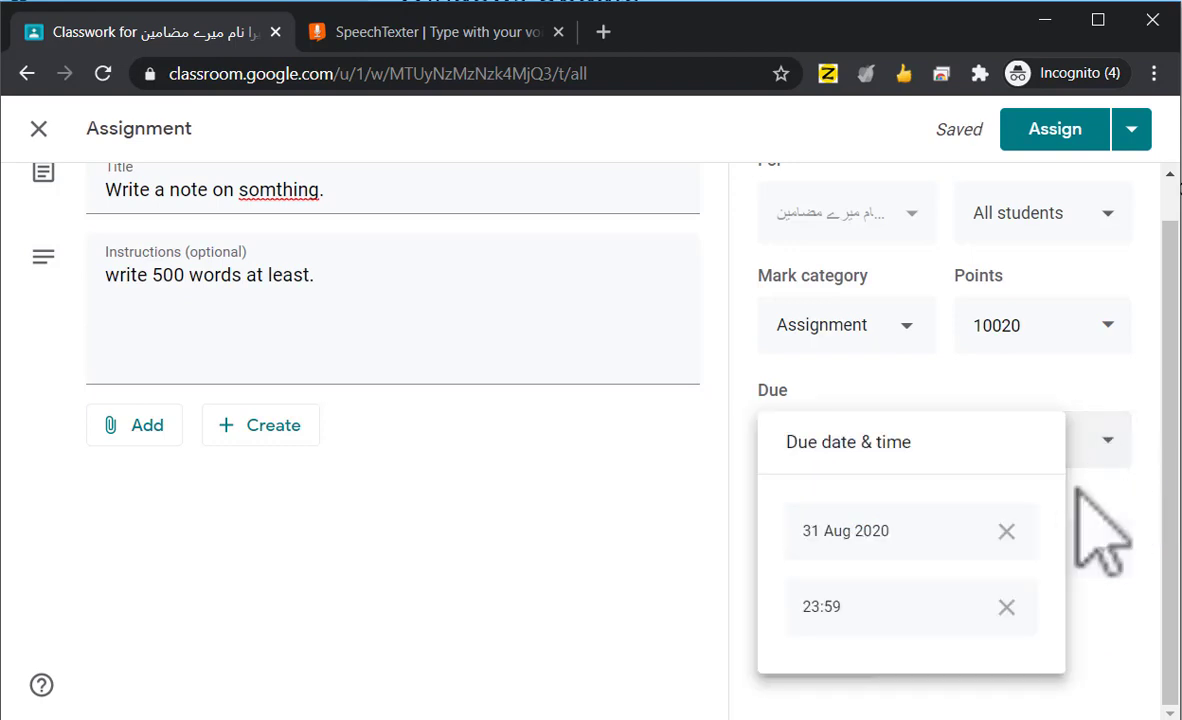
left_click(918, 540)
left_click(1032, 232)
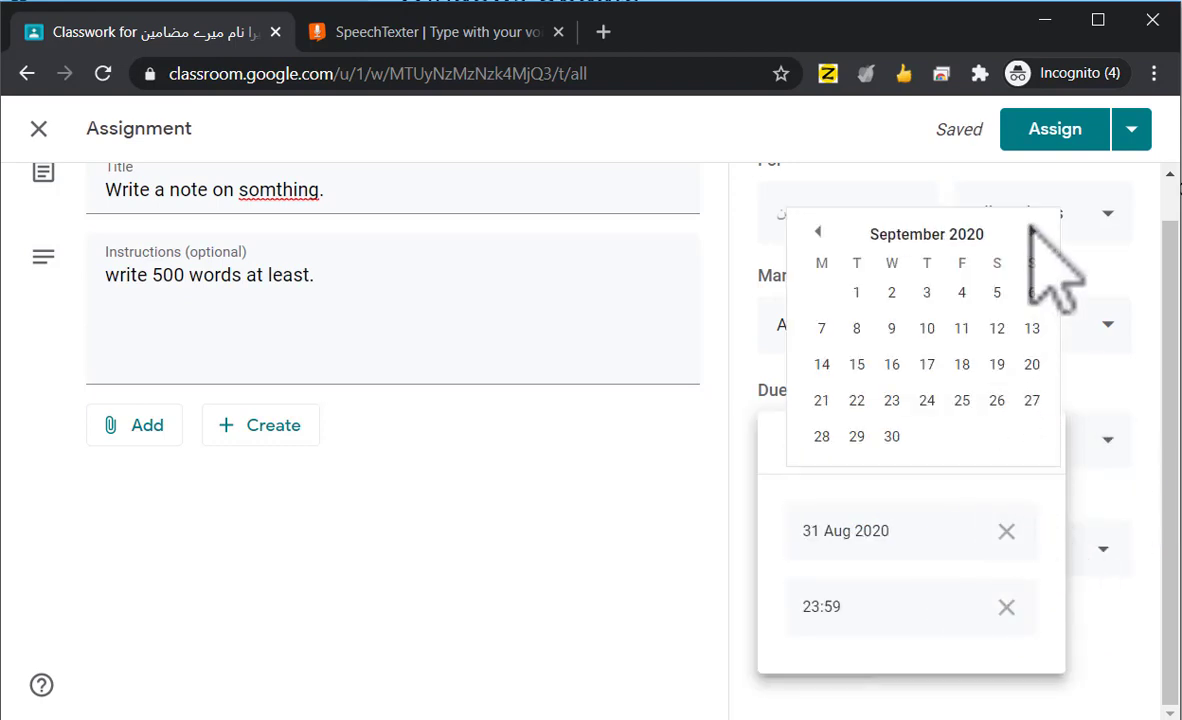
left_click(1031, 293)
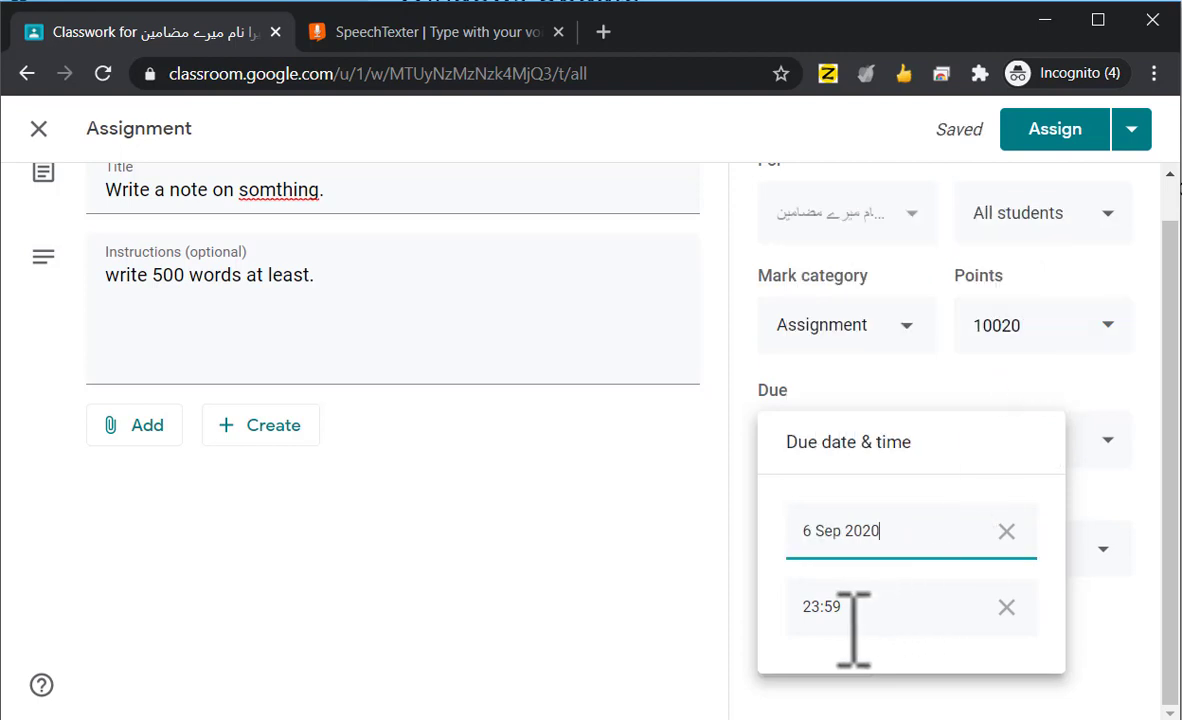
left_click(1112, 624)
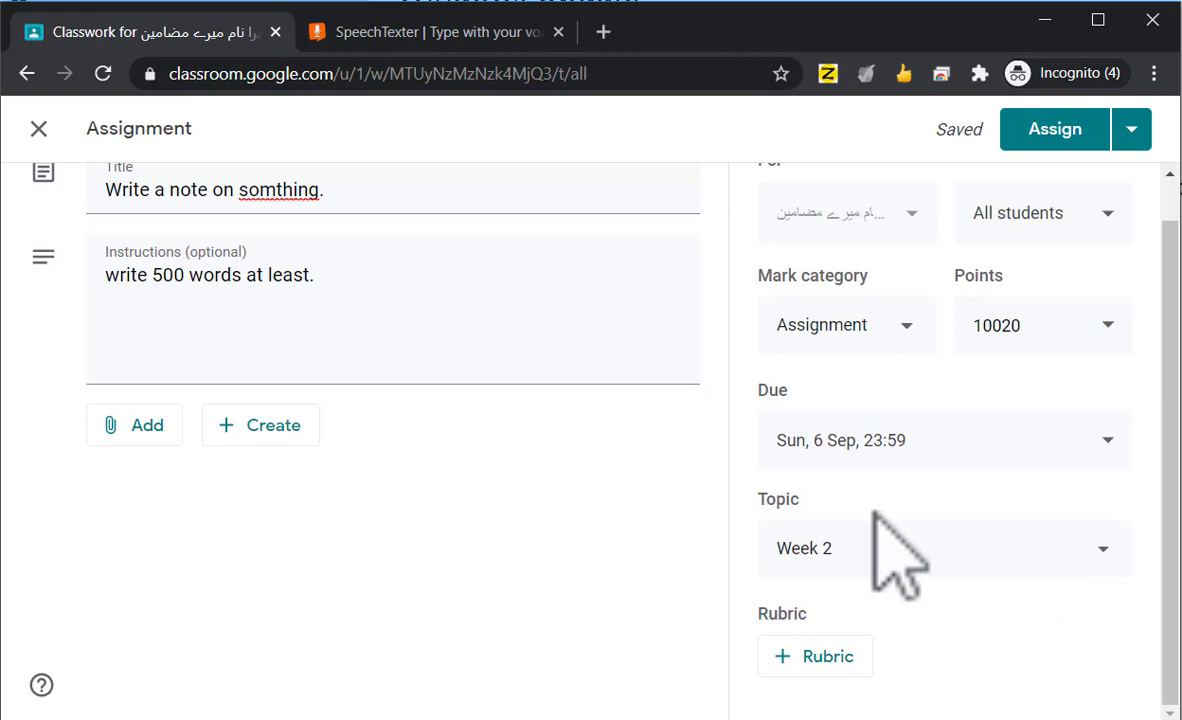
Correct the assignment's points to 20
double_click(1010, 322)
type("20")
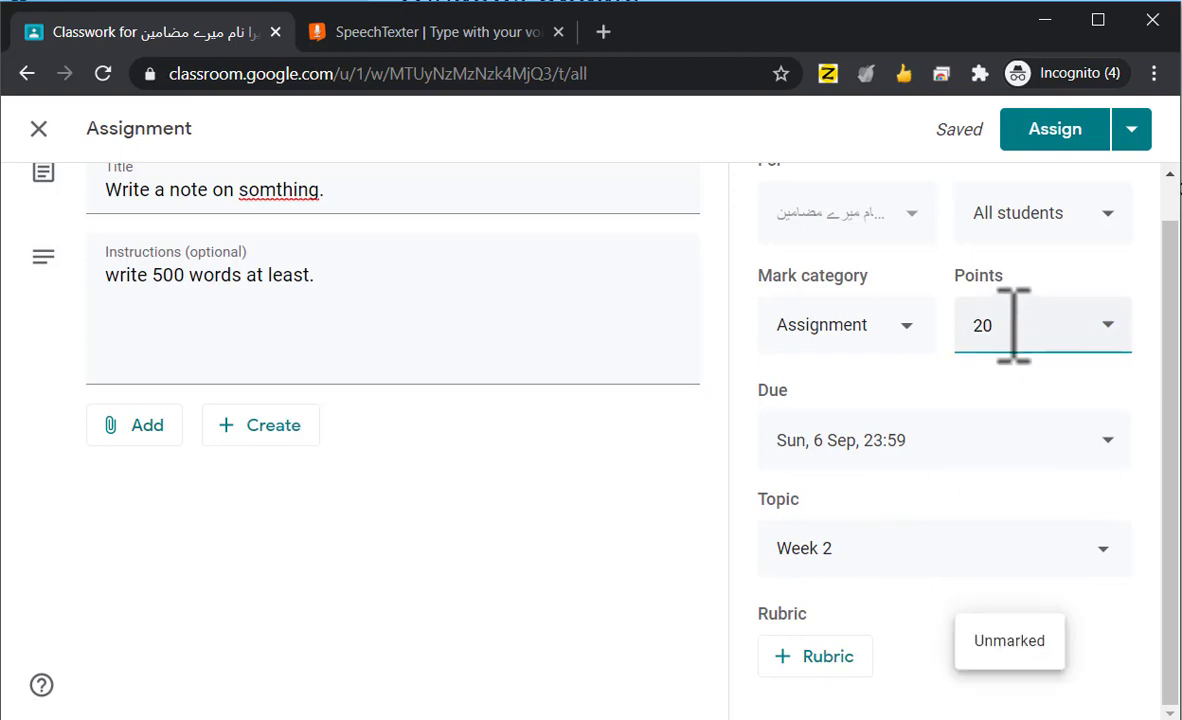
scroll(1108, 325, "up", 1)
Check the student selection and posting options, and assign the work immediately to all students
left_click(1105, 275)
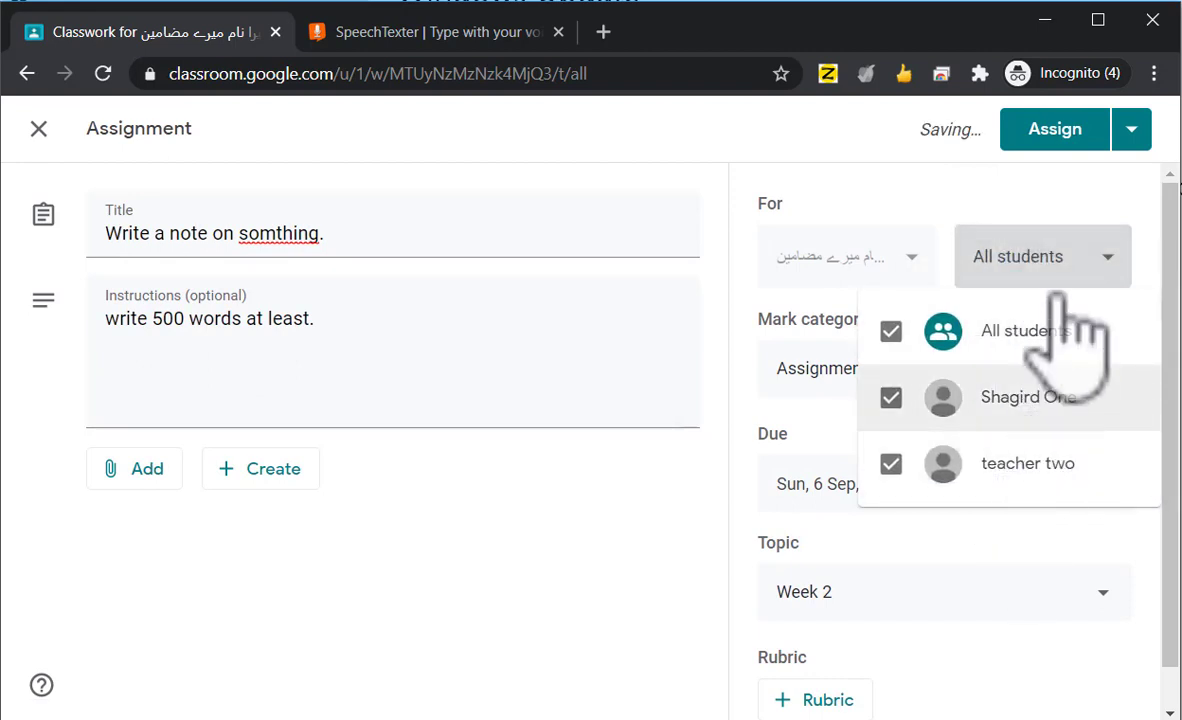
left_click(1052, 258)
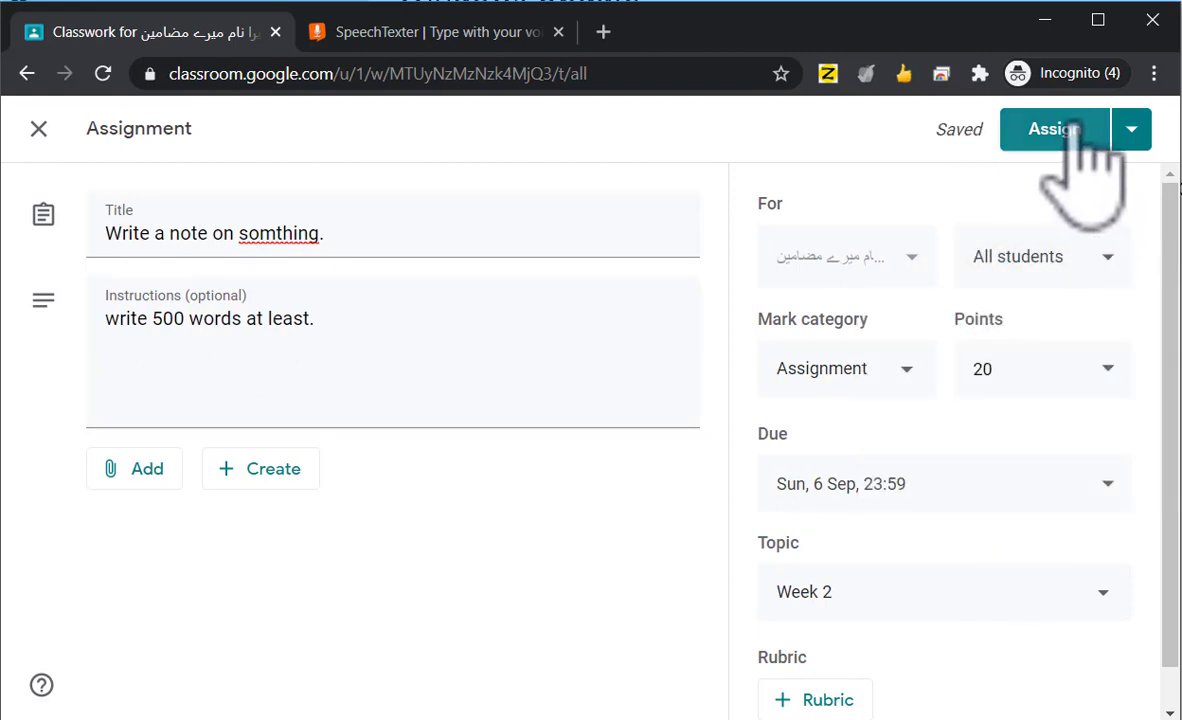
left_click(1131, 130)
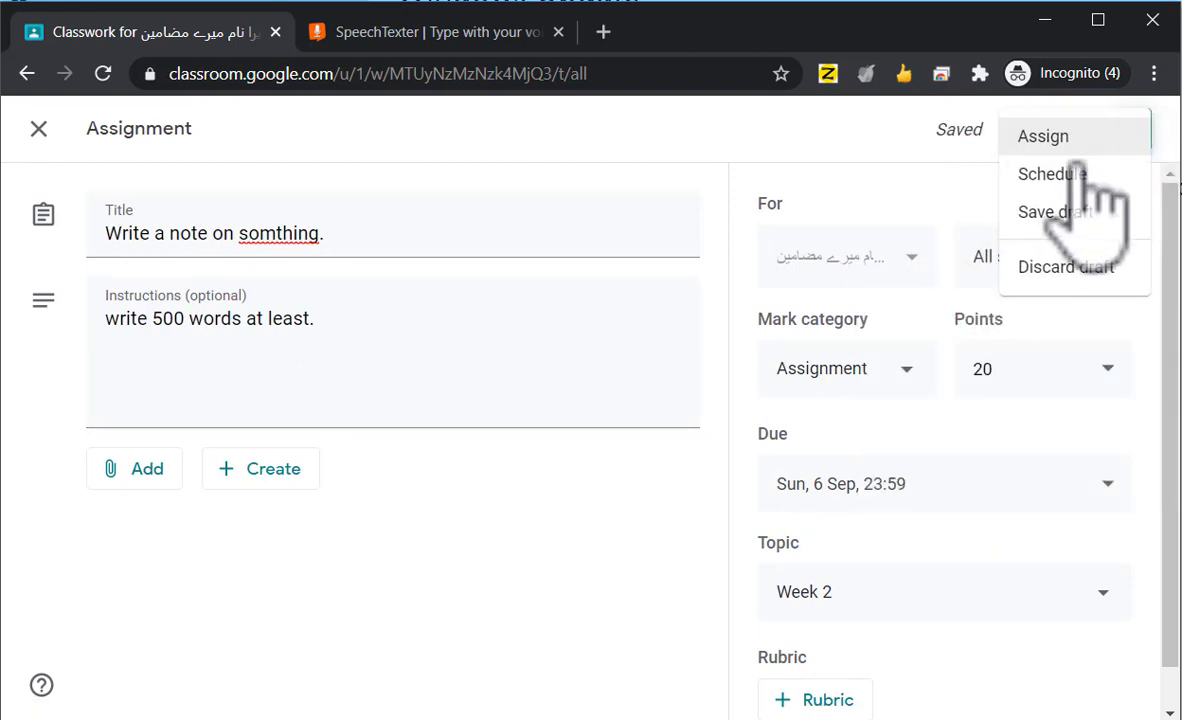
left_click(910, 211)
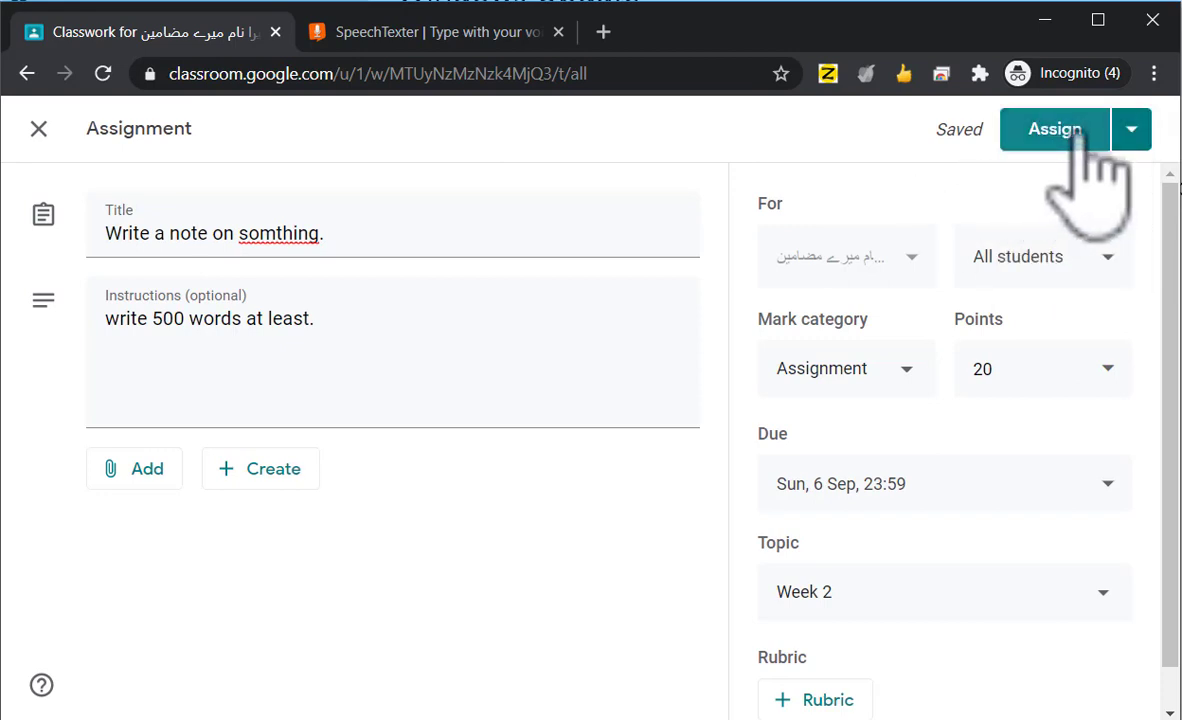
left_click(1076, 136)
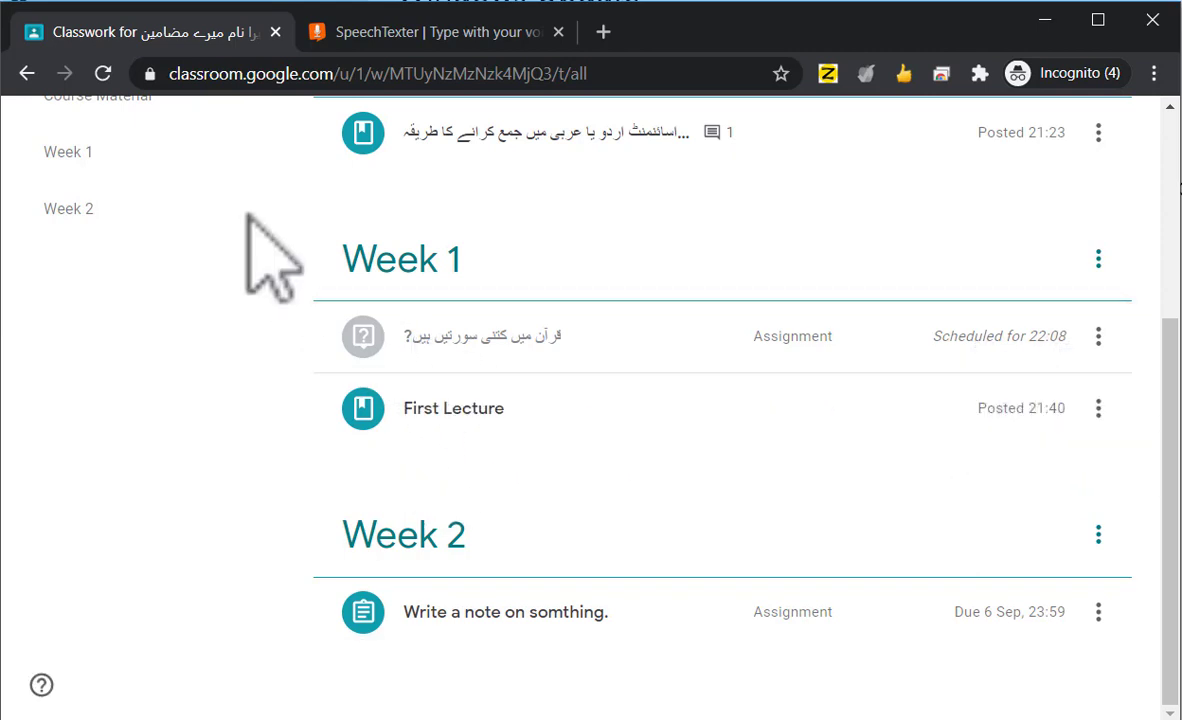
Reload the classwork page and examine the details of the scheduled Week 1 question and the Week 2 assignment
left_click(103, 74)
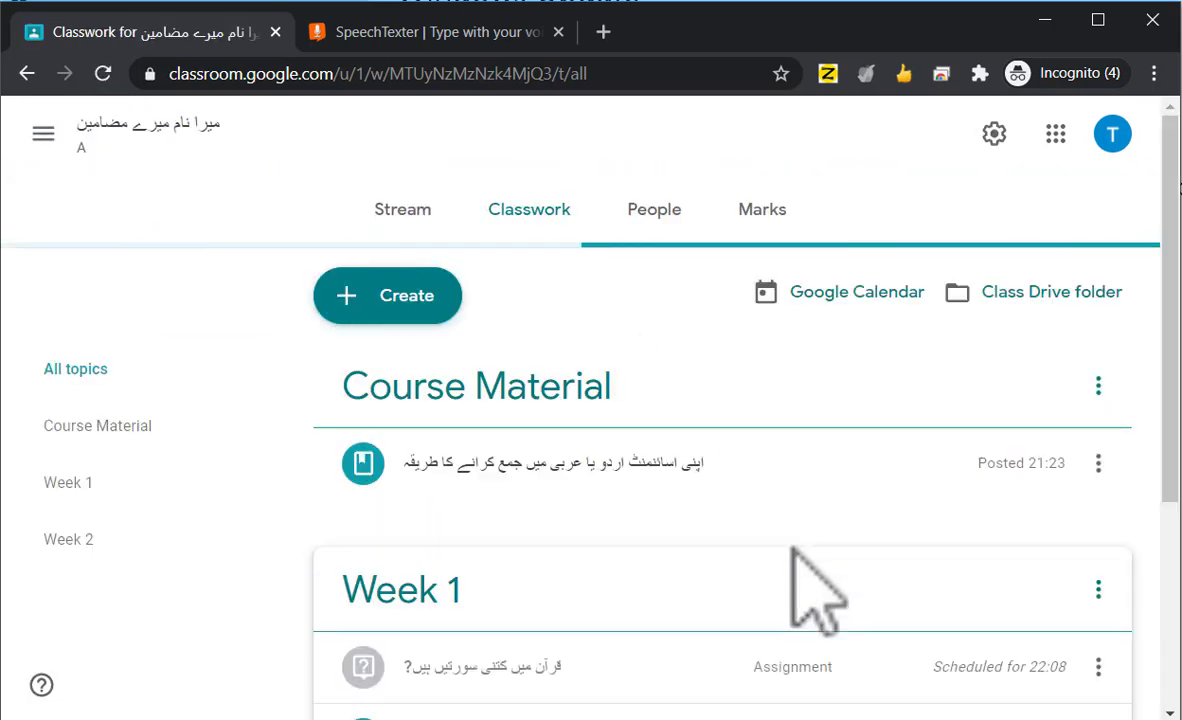
scroll(805, 594, "down", 3)
left_click(803, 338)
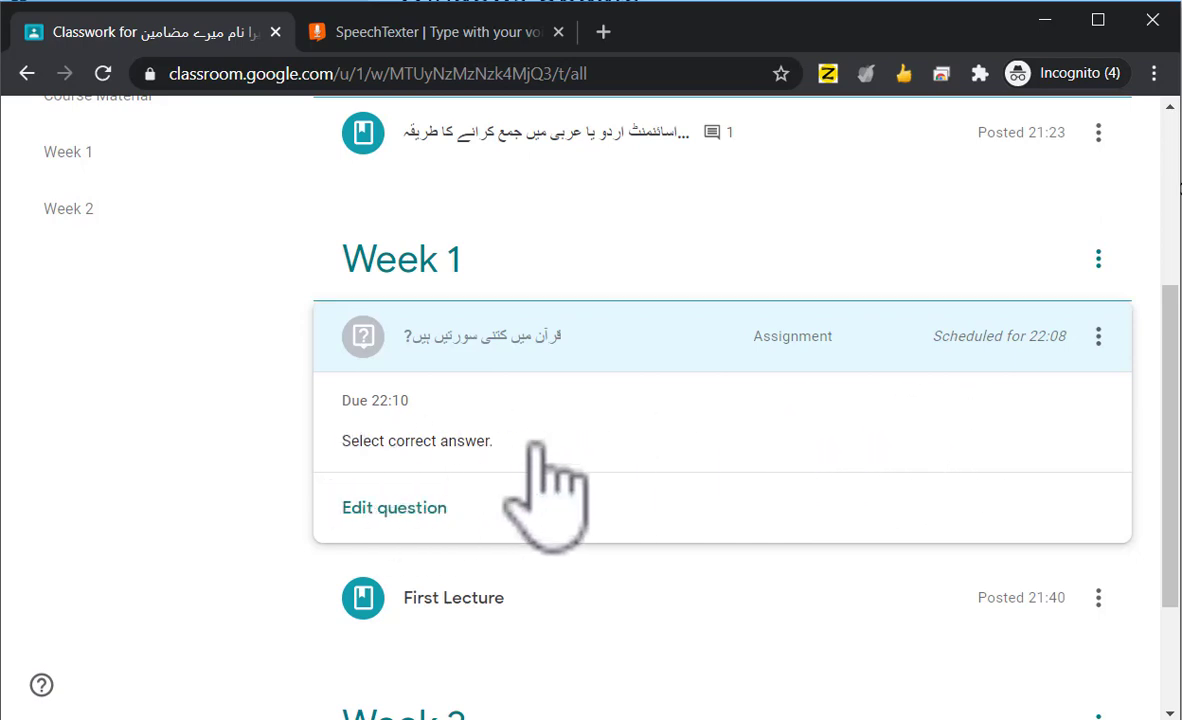
scroll(535, 445, "down", 2)
left_click(562, 640)
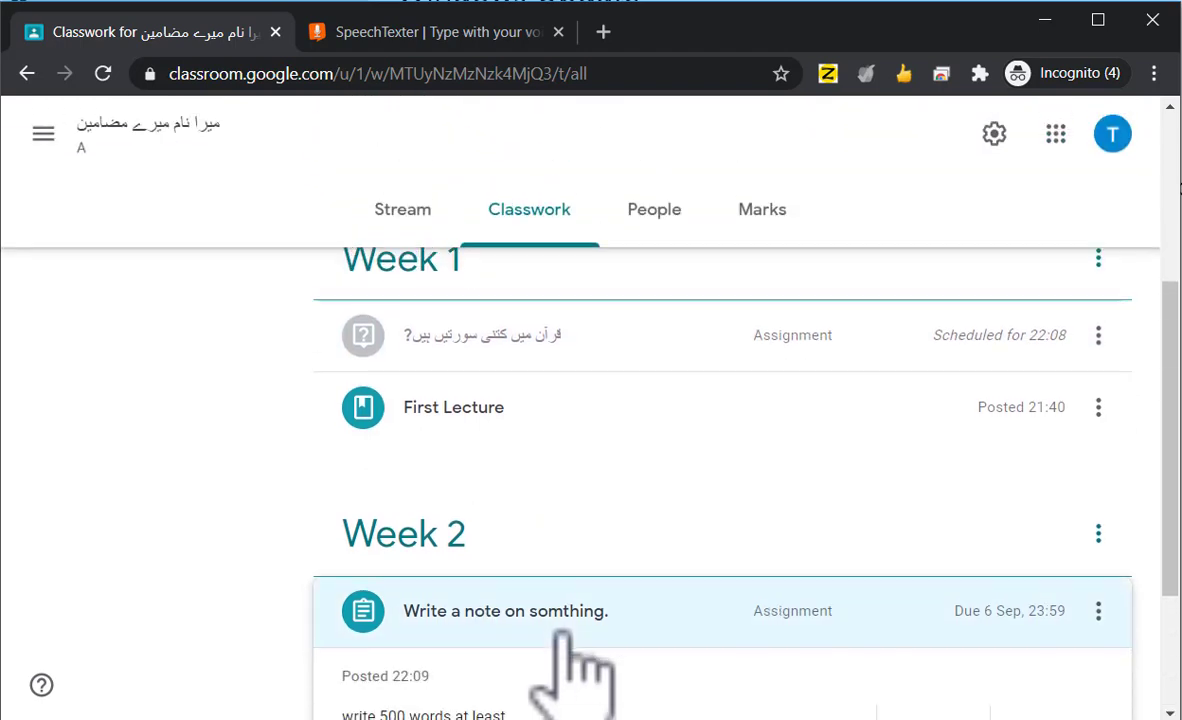
scroll(570, 670, "down", 2)
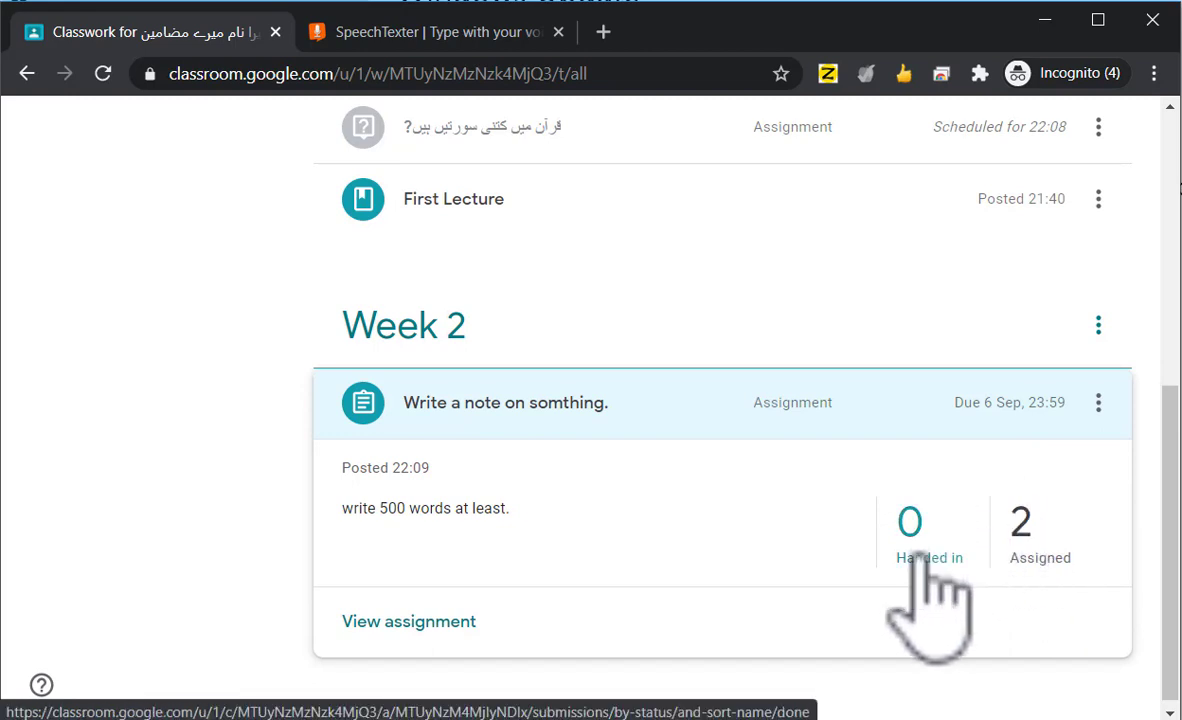
scroll(839, 292, "up", 1)
scroll(839, 292, "down", 1)
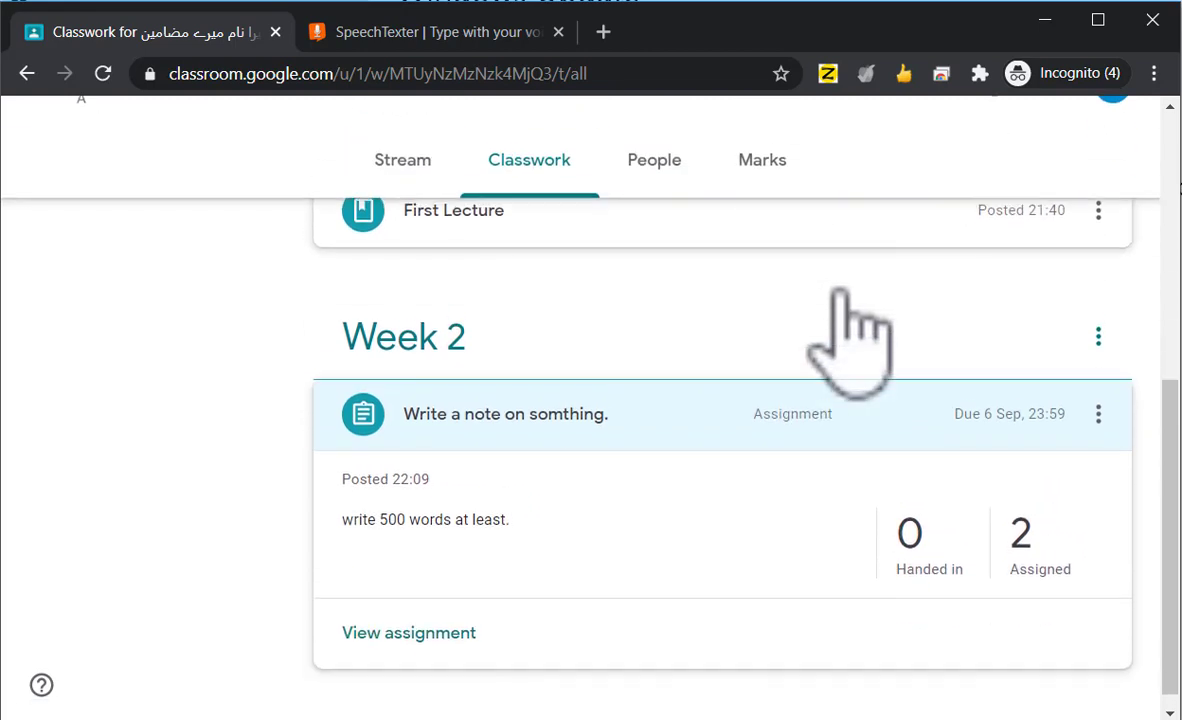
scroll(850, 405, "up", 5)
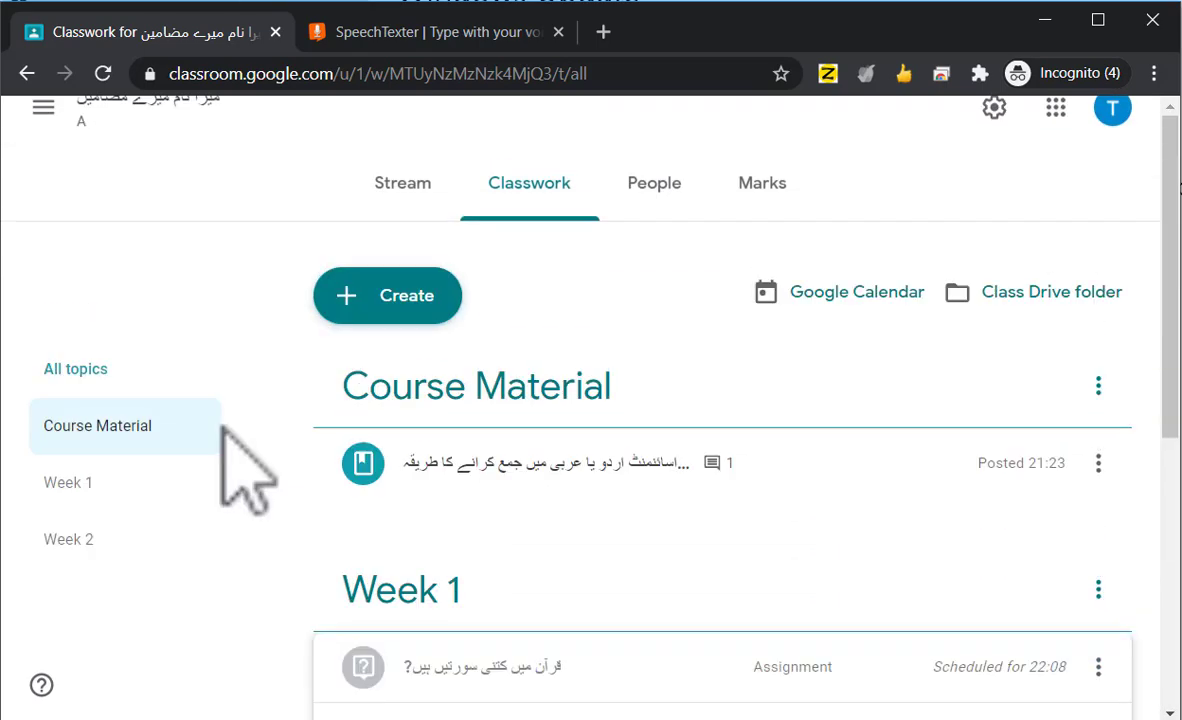
Create a quiz assignment in the classwork and title it "Quiz on Quran Majeed"
left_click(435, 312)
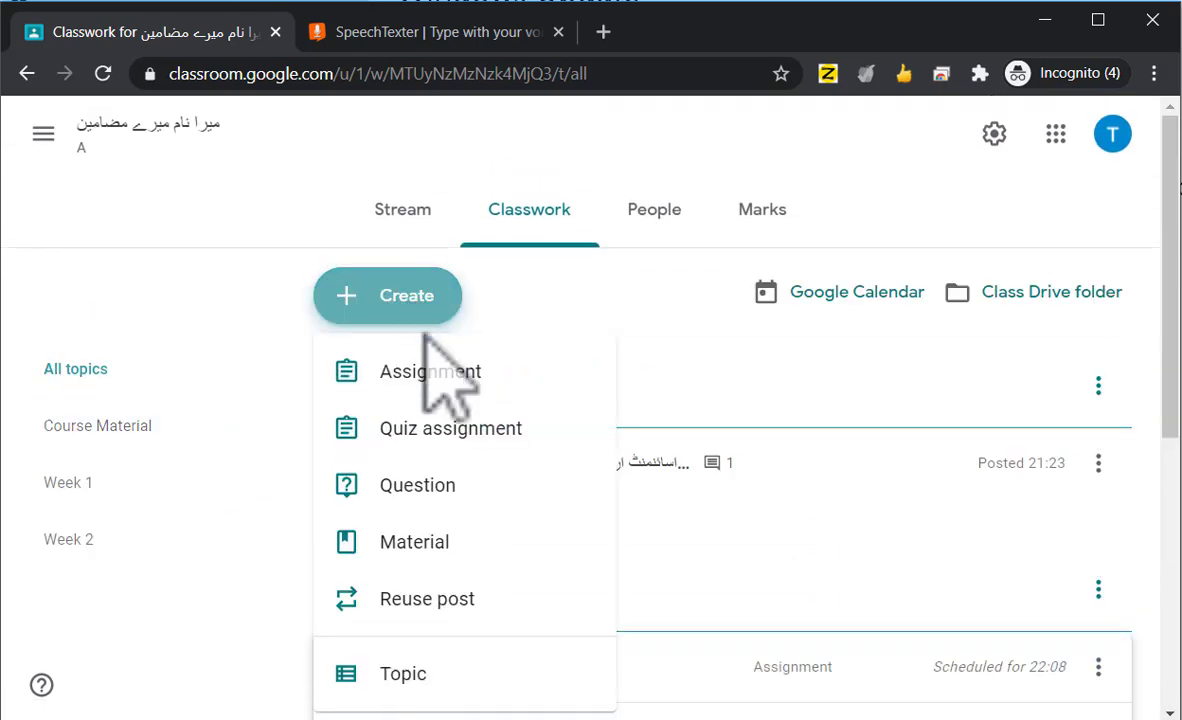
left_click(504, 446)
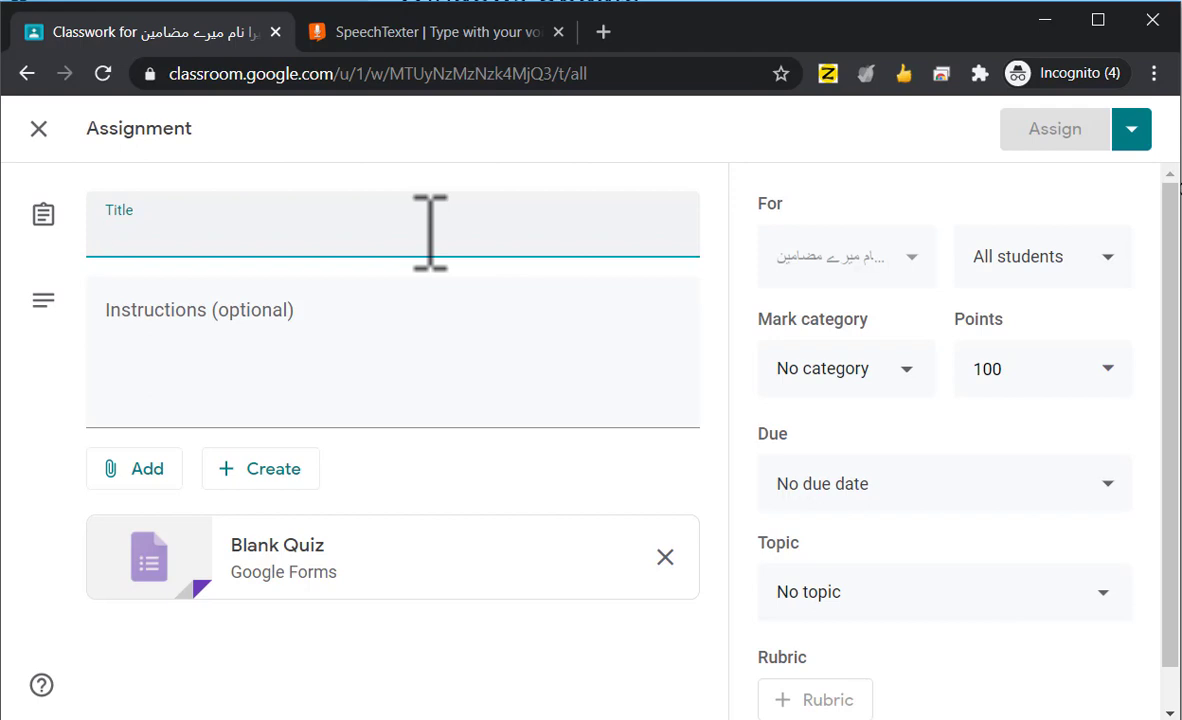
type("Quiz on Qura")
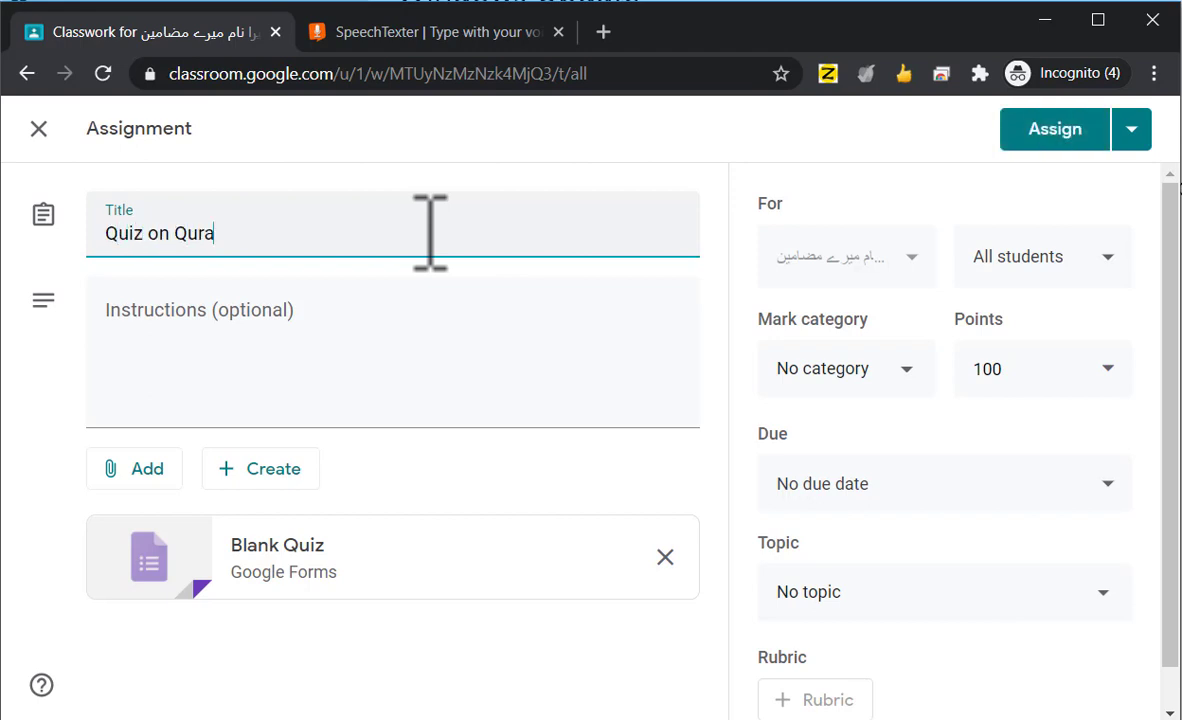
type("n Majeed")
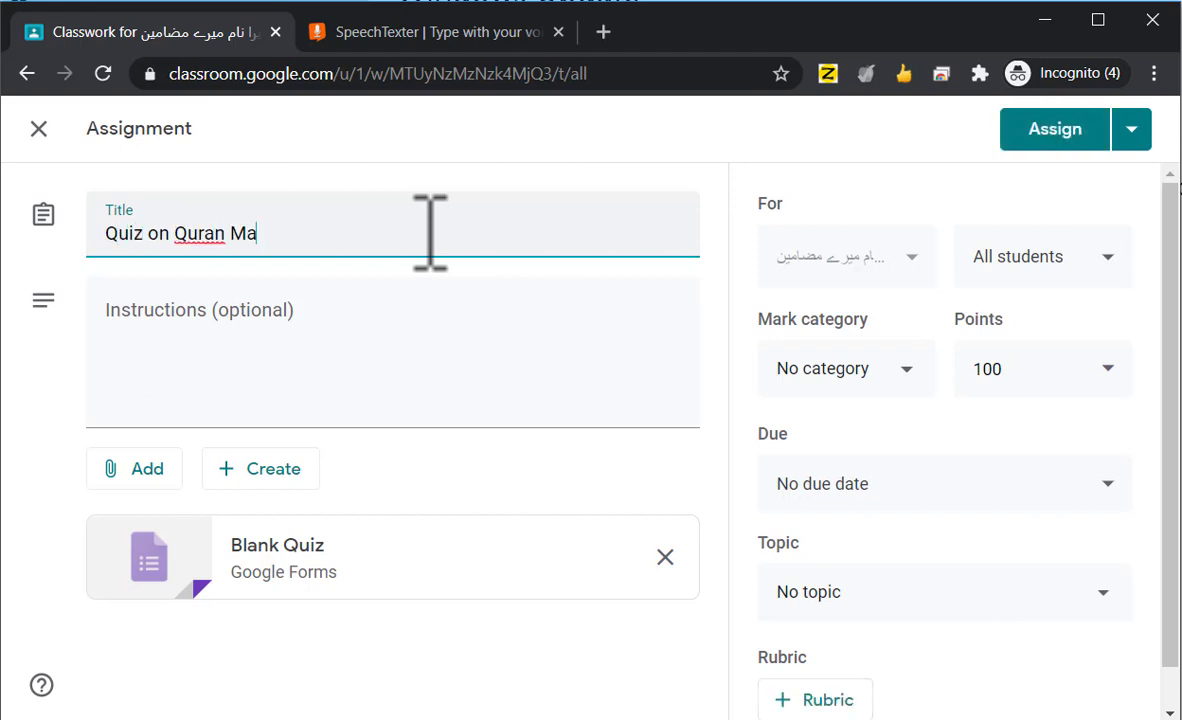
Enter the quiz assignment's instructions as "Answer All queition"
left_click(230, 330)
type("Answer All qu")
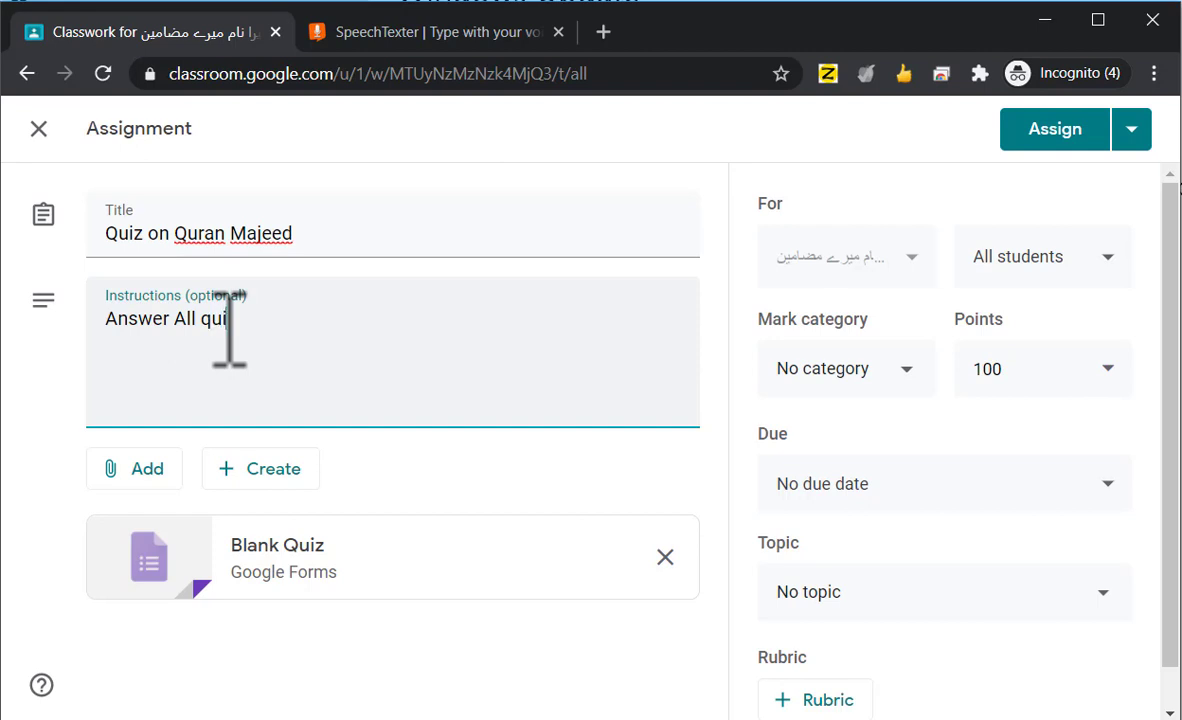
key("Left")
key("Left")
key("Left")
key("Left")
key("Left")
type("e")
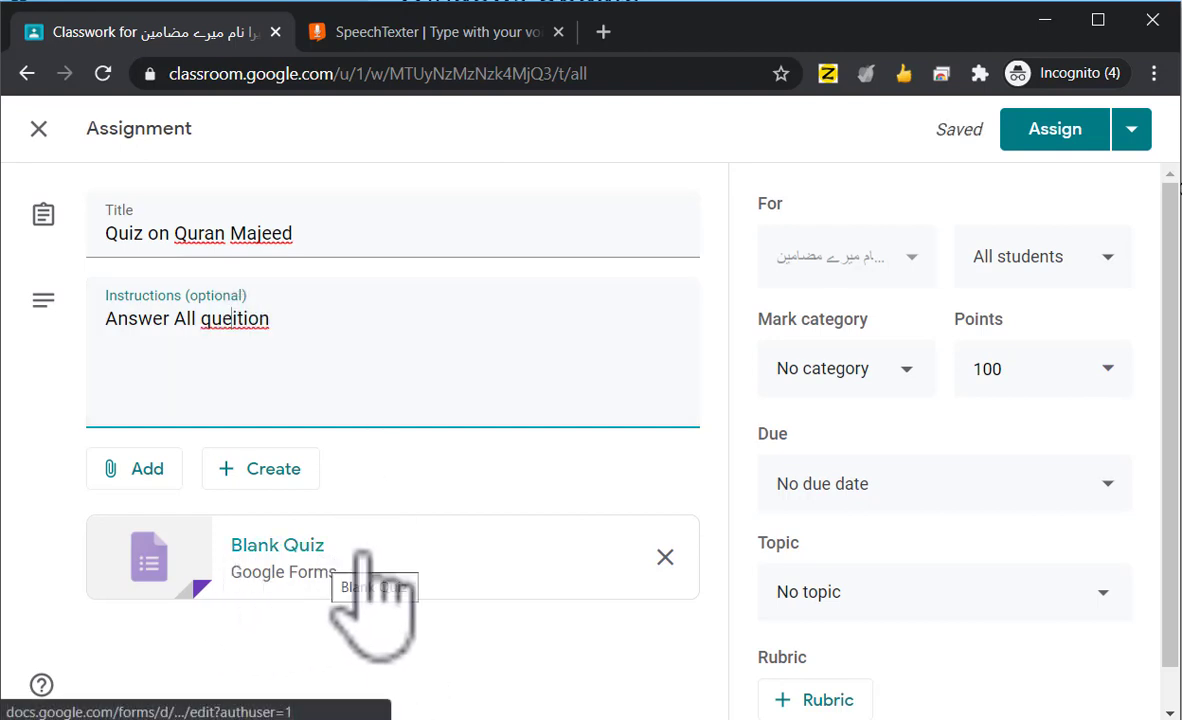
Put the quiz assignment in the Quiz mark category and set its points to 100
left_click(918, 378)
left_click(825, 538)
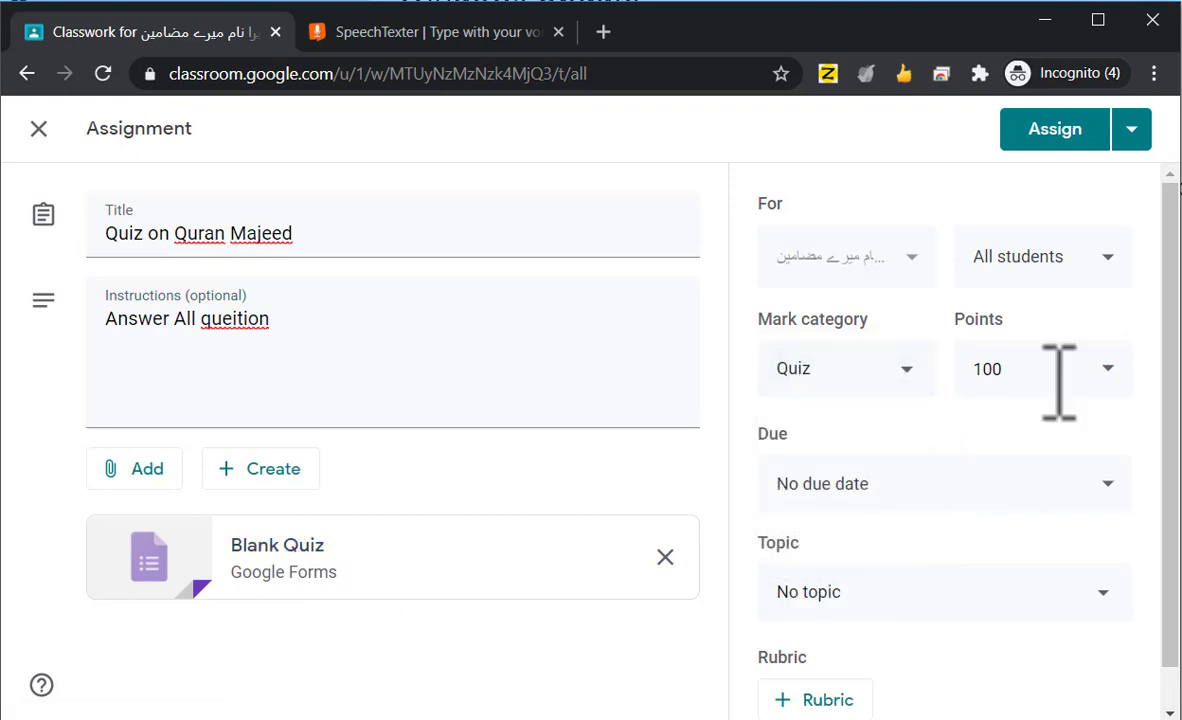
left_click(1054, 372)
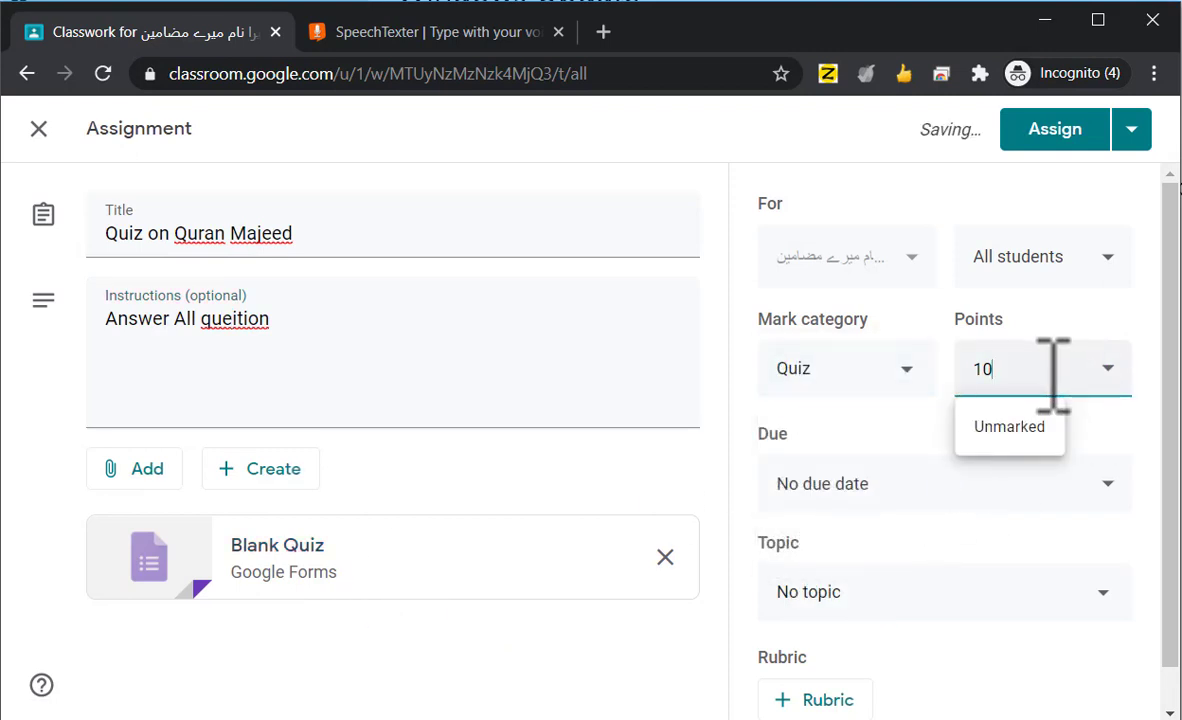
type("0")
Set the quiz assignment's due date to 31 Aug 2020 at 23:59
left_click(892, 483)
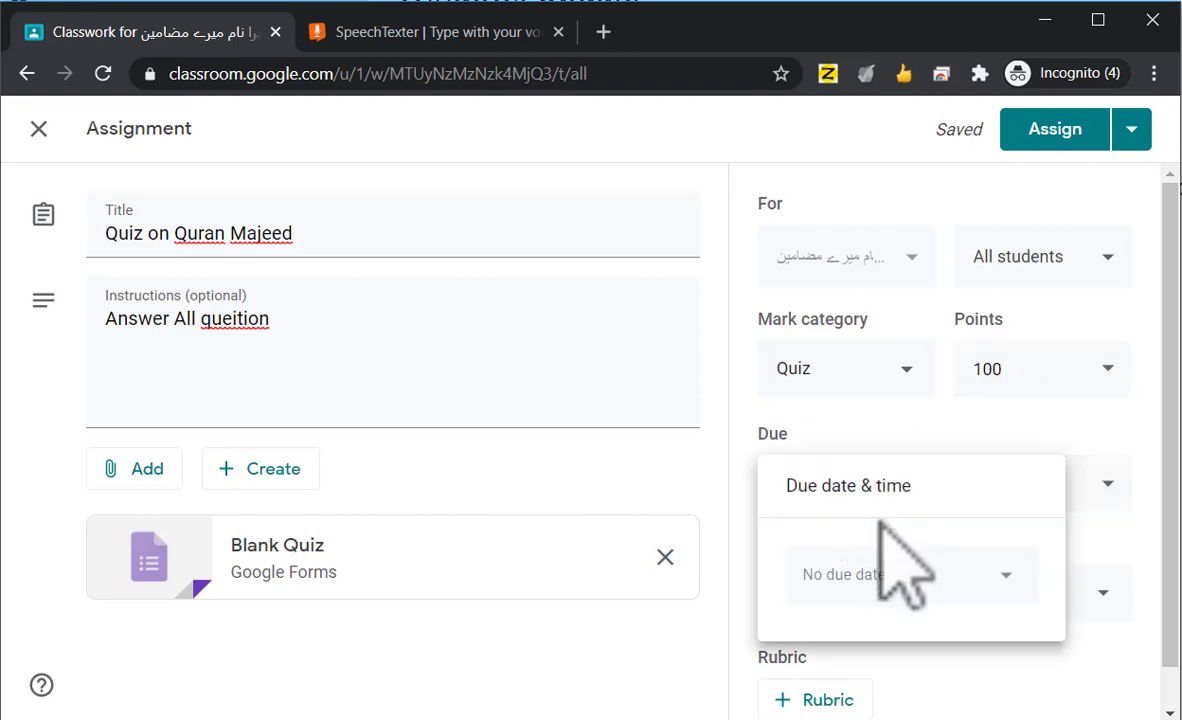
left_click(905, 572)
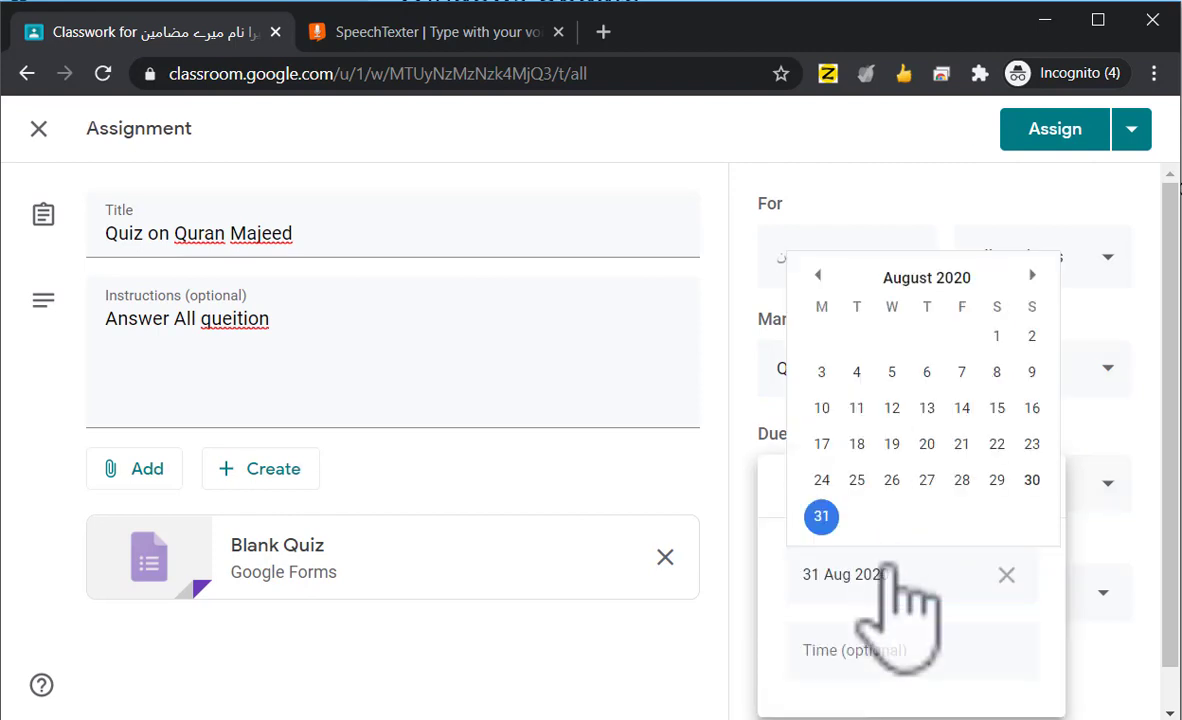
left_click(838, 510)
left_click(852, 655)
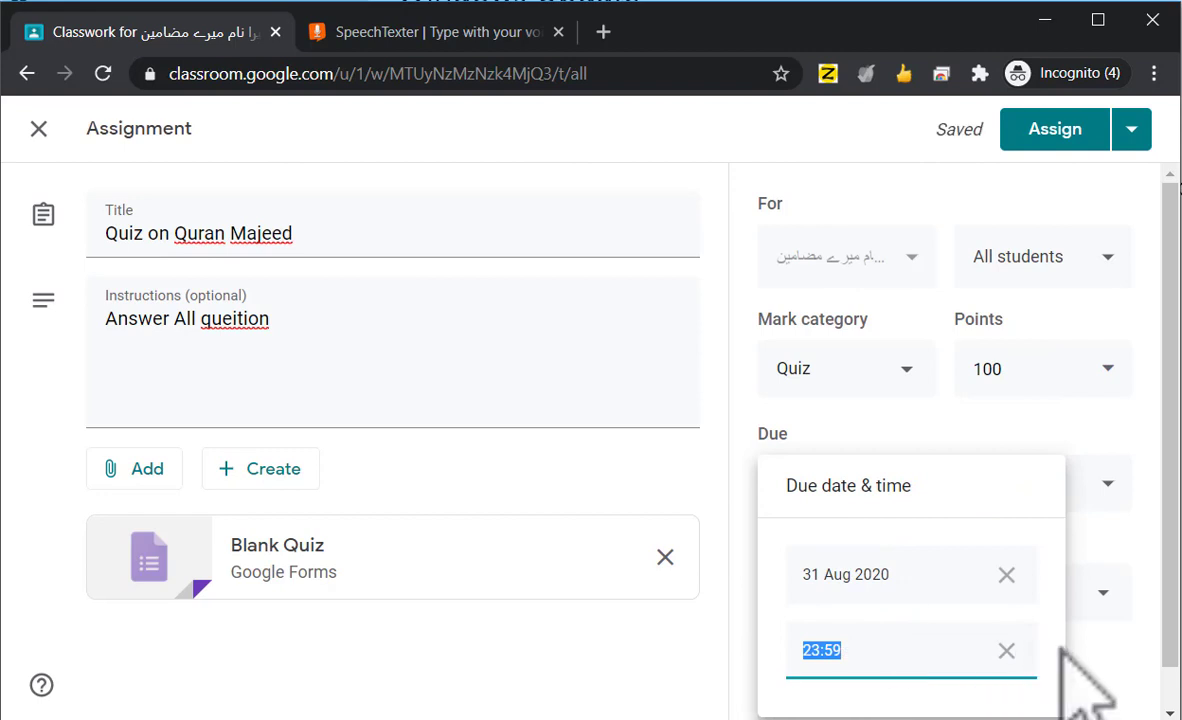
Assign the quiz assignment to the Week 1 topic
left_click(1080, 680)
scroll(1068, 659, "down", 1)
left_click(980, 615)
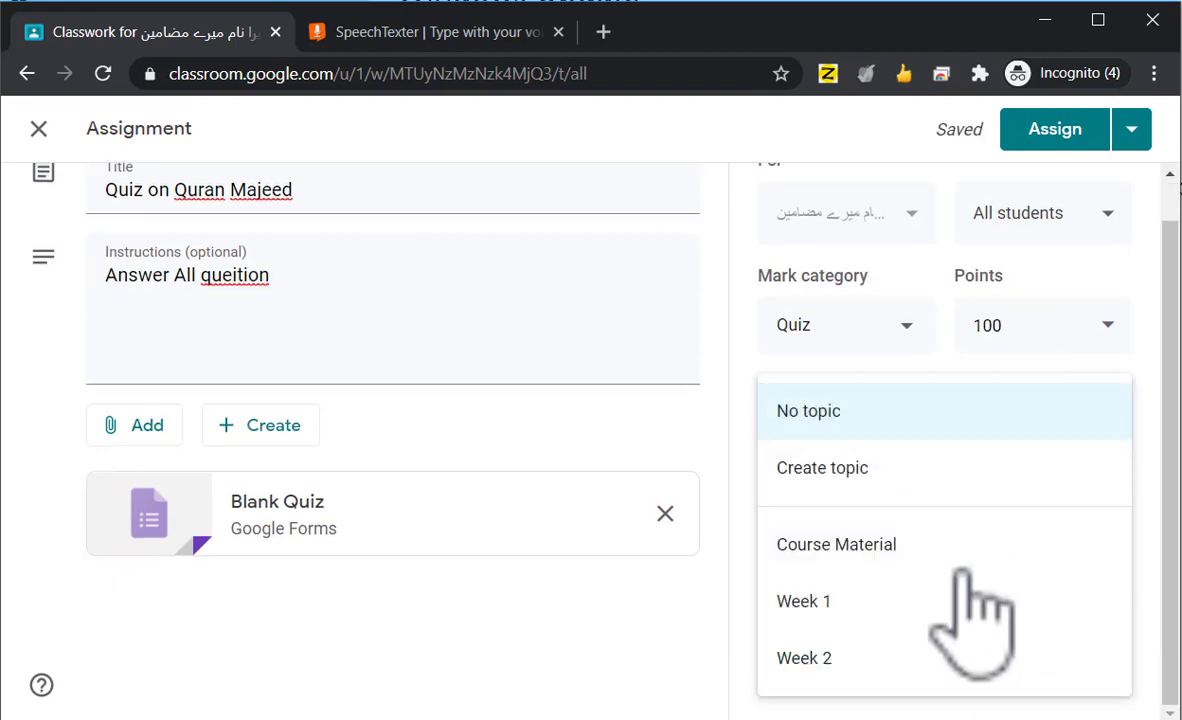
left_click(826, 601)
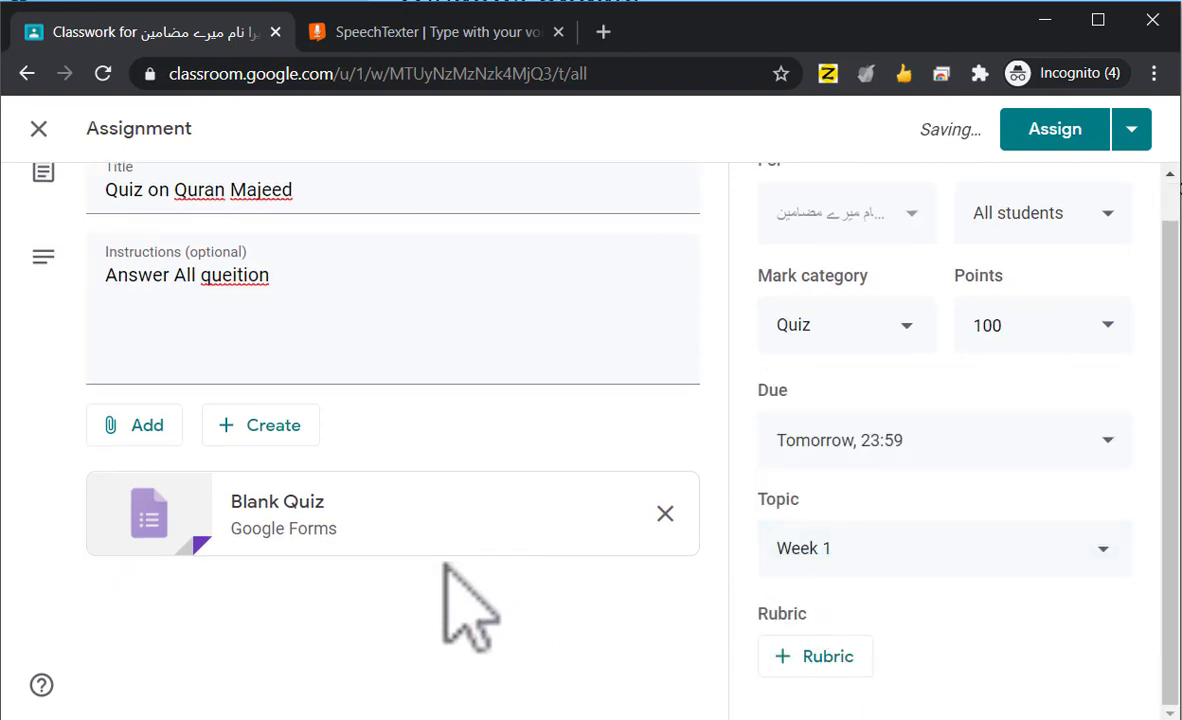
Correct the misspelled word "queition" to "question" in the quiz assignment's instructions
right_click(236, 274)
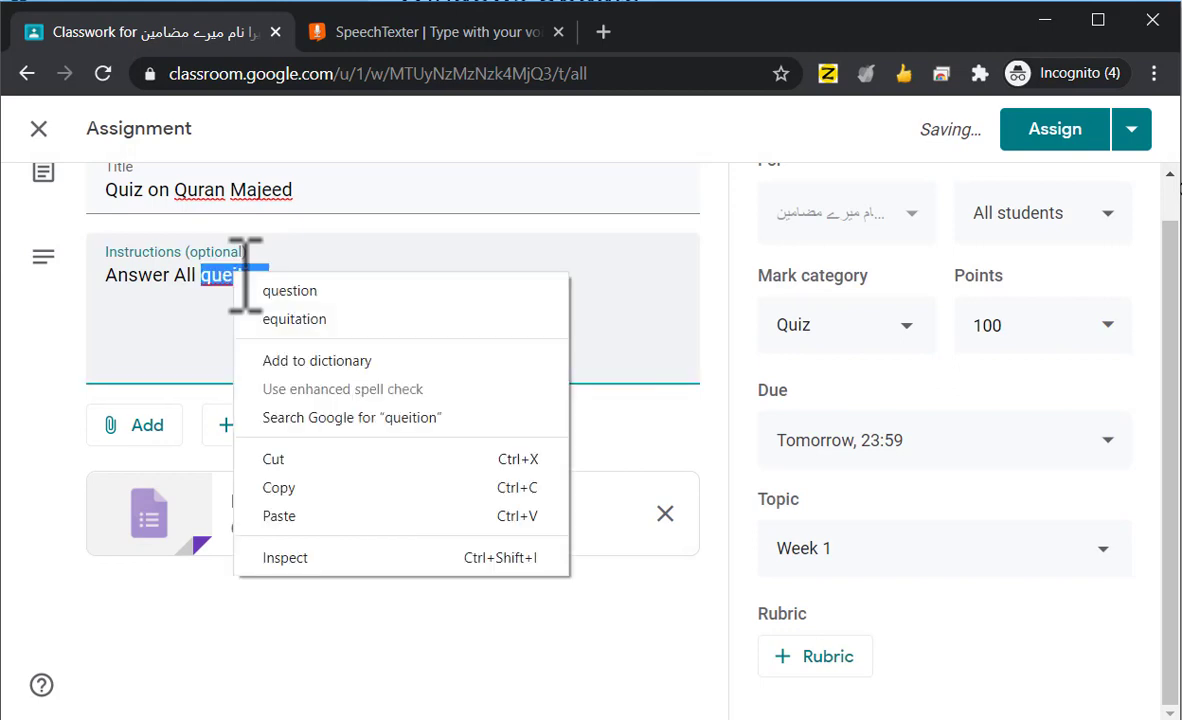
left_click(289, 291)
scroll(739, 396, "up", 1)
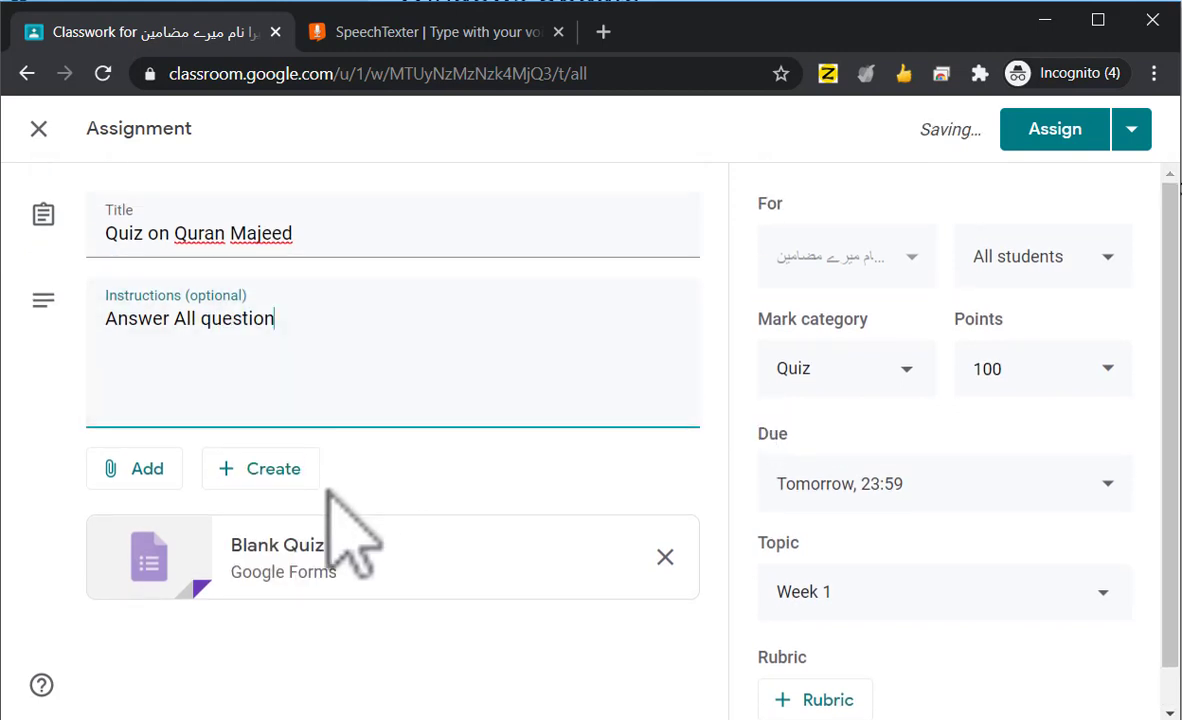
Open the attached Blank Quiz form, dismiss the introduction to the new Forms, and title the form "The Quran Majeed"
left_click(296, 550)
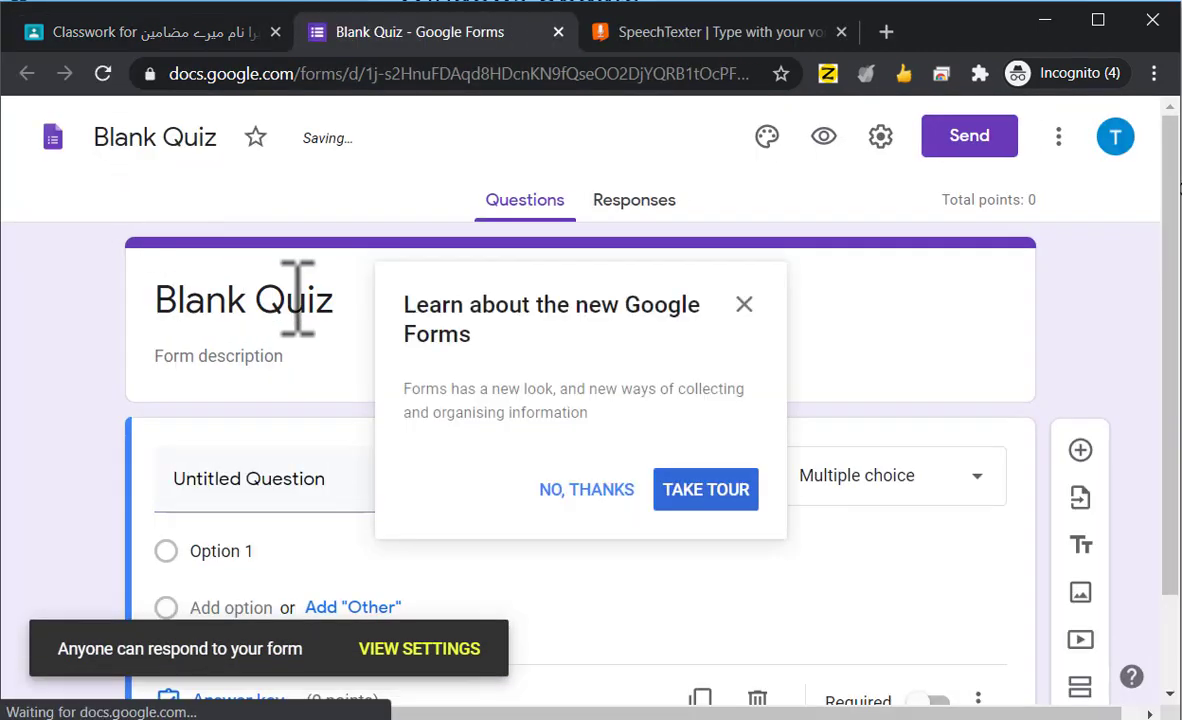
left_click(744, 305)
triple_click(308, 298)
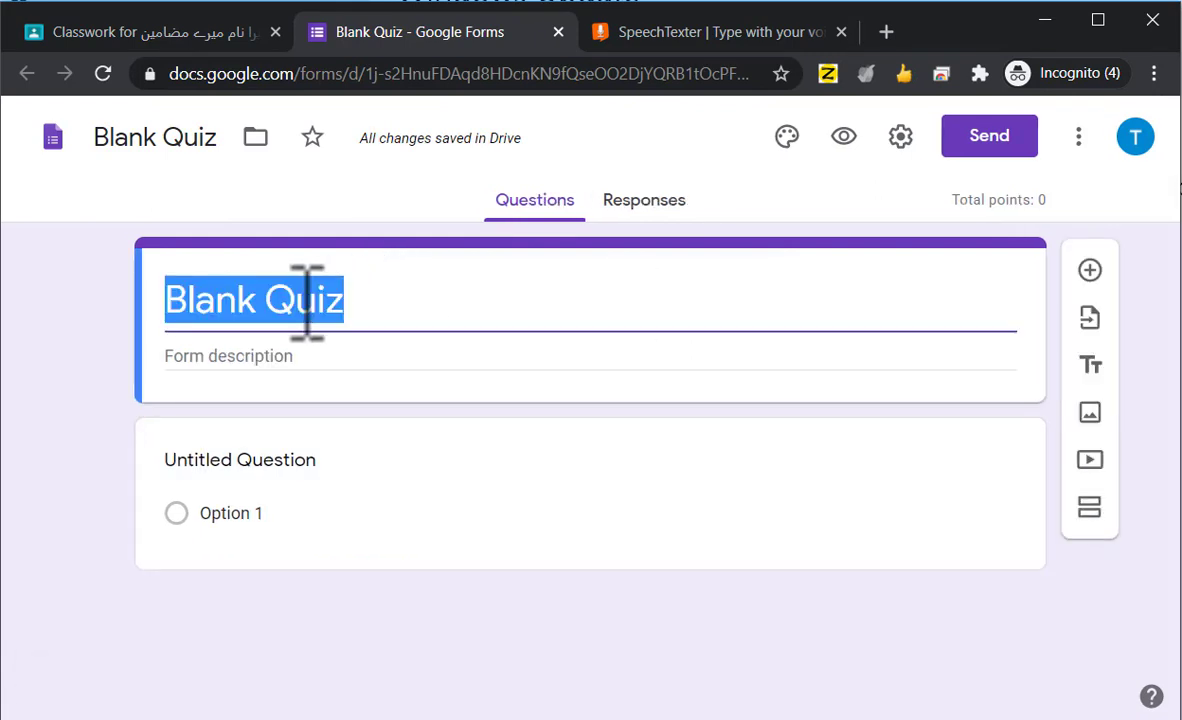
type("THE")
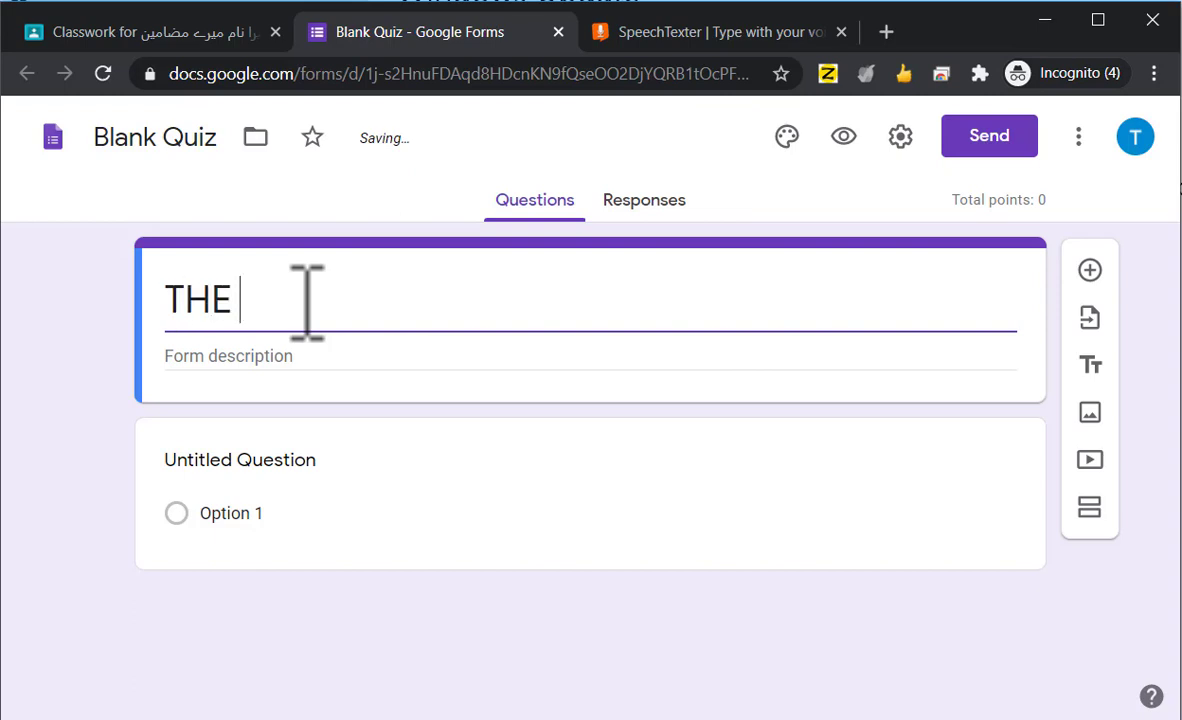
type(" Quran Ma")
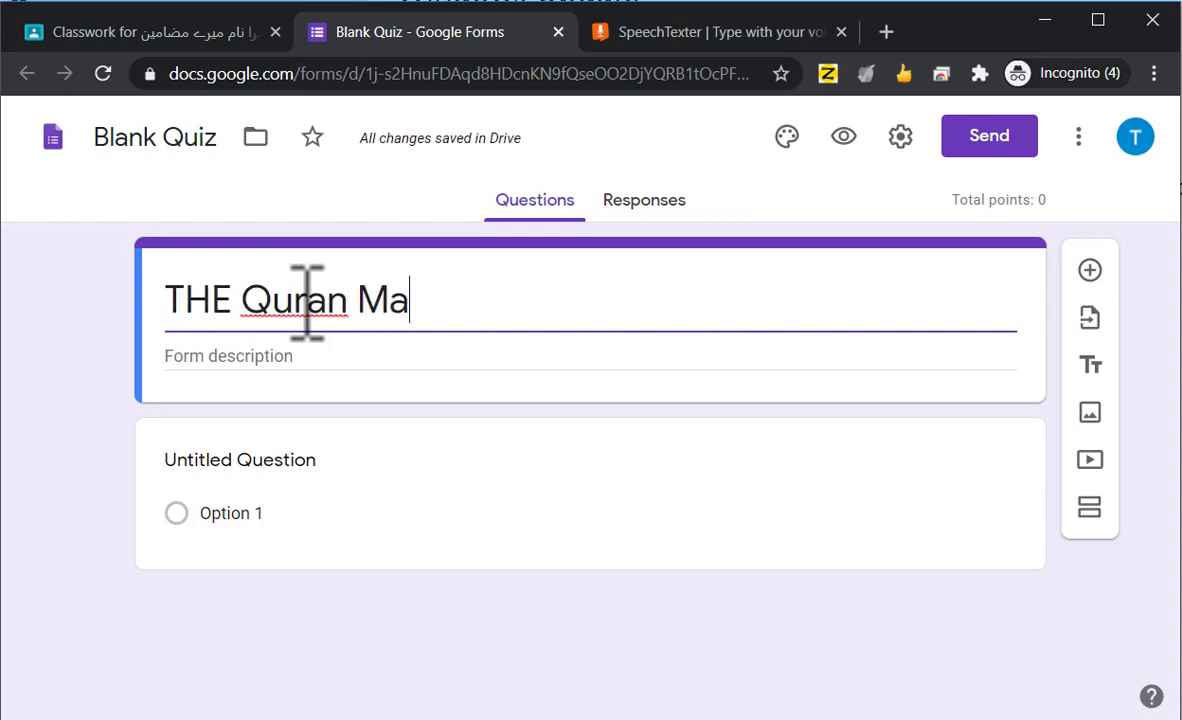
type("jeed")
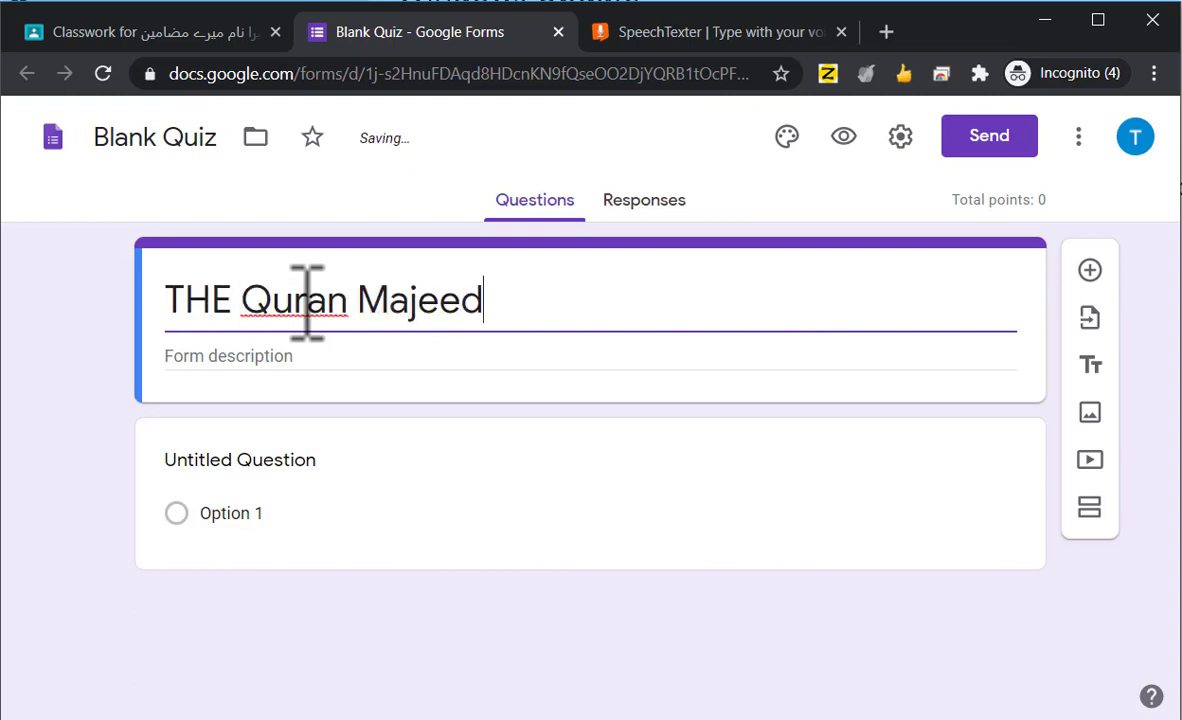
left_click(200, 305)
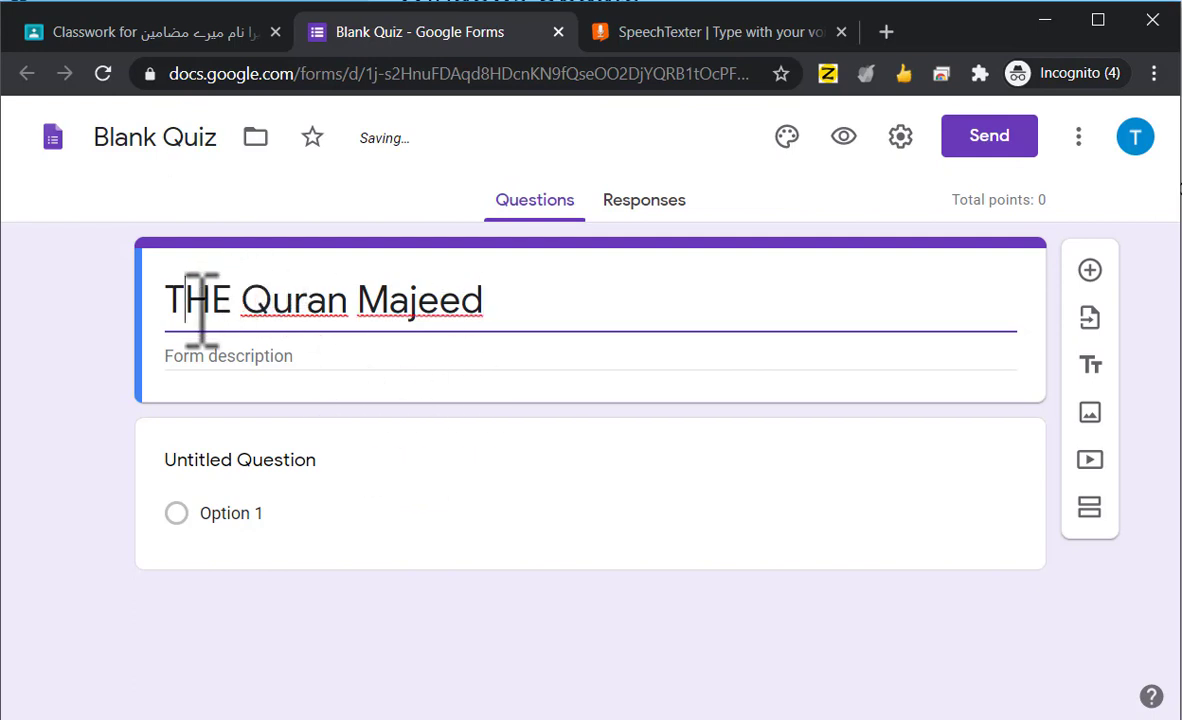
key("Delete")
key("Delete")
type("he")
Rename the form file as "Quiz 1"
left_click(160, 137)
key("BackSpace")
key("BackSpace")
key("BackSpace")
key("BackSpace")
key("BackSpace")
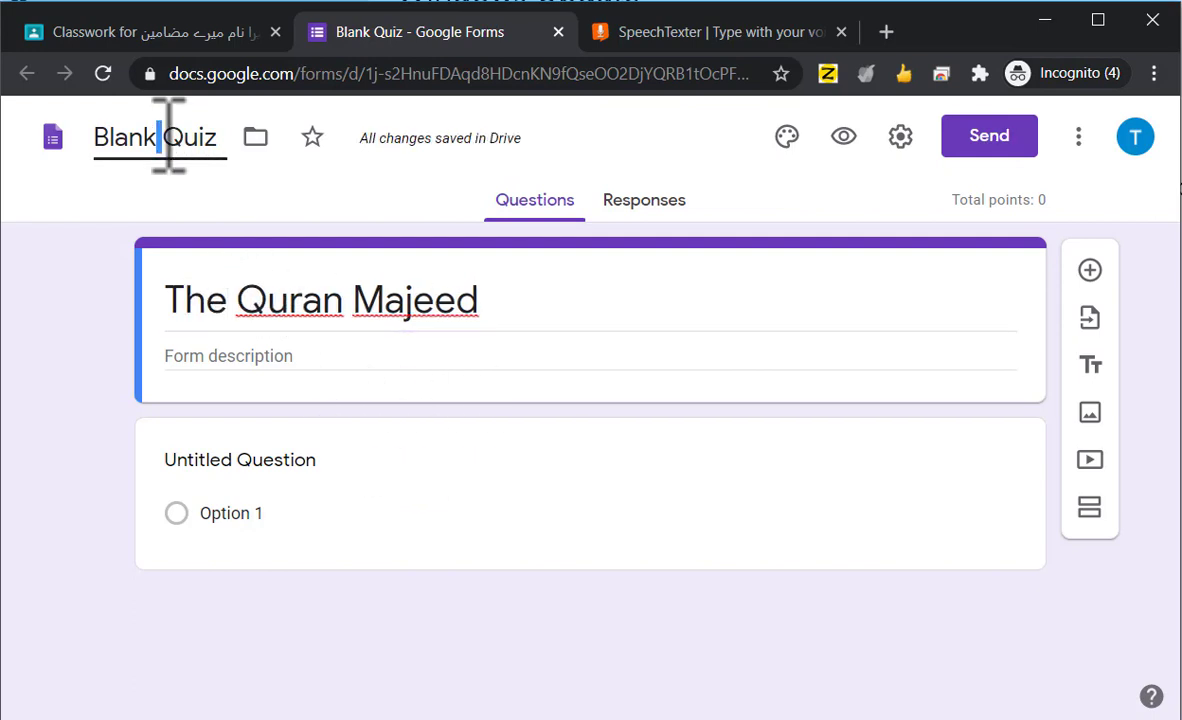
key("BackSpace")
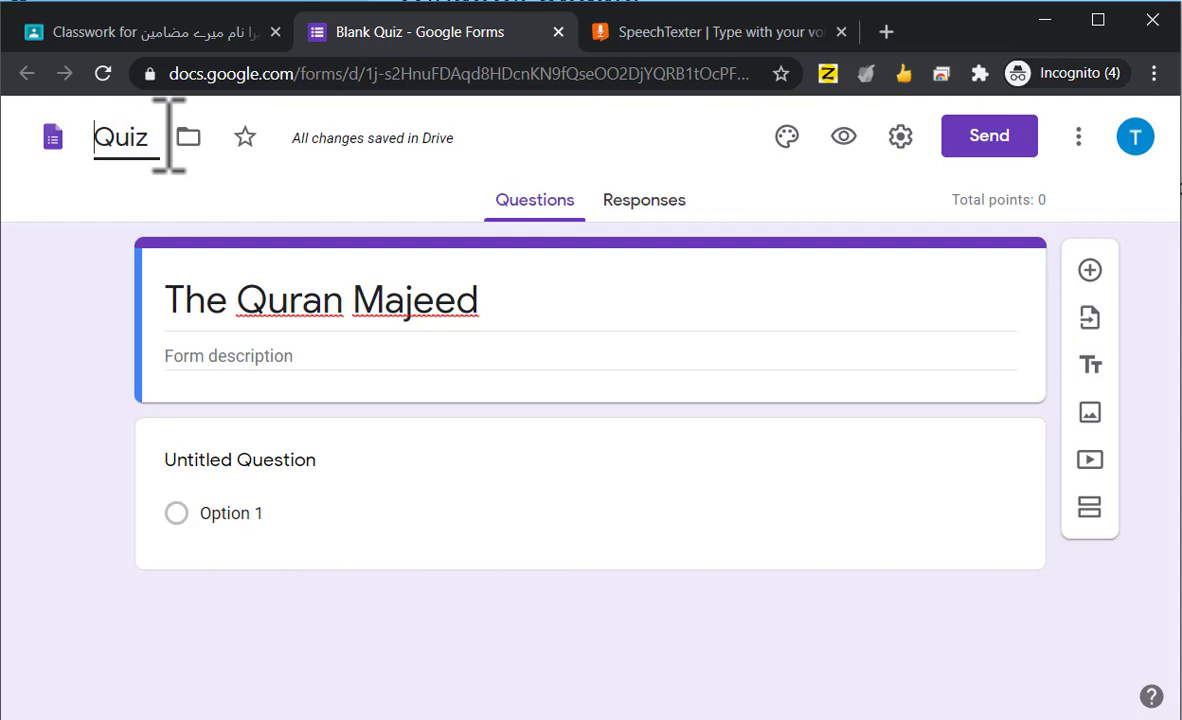
type("1")
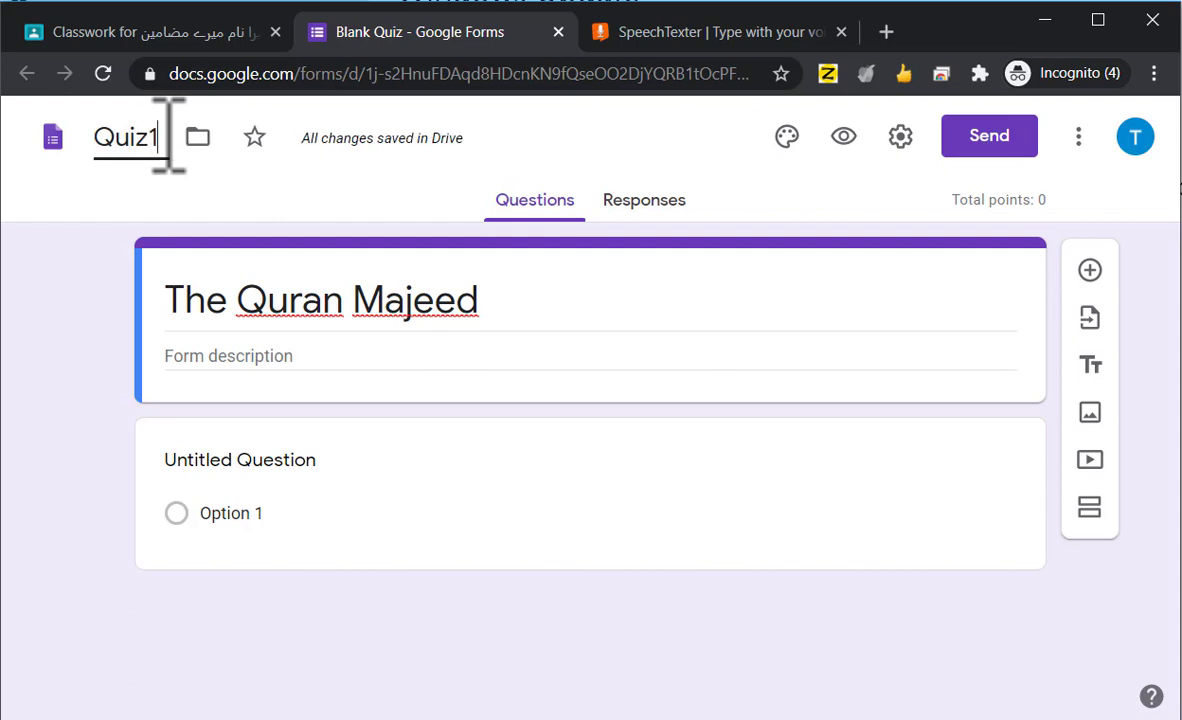
key("Left")
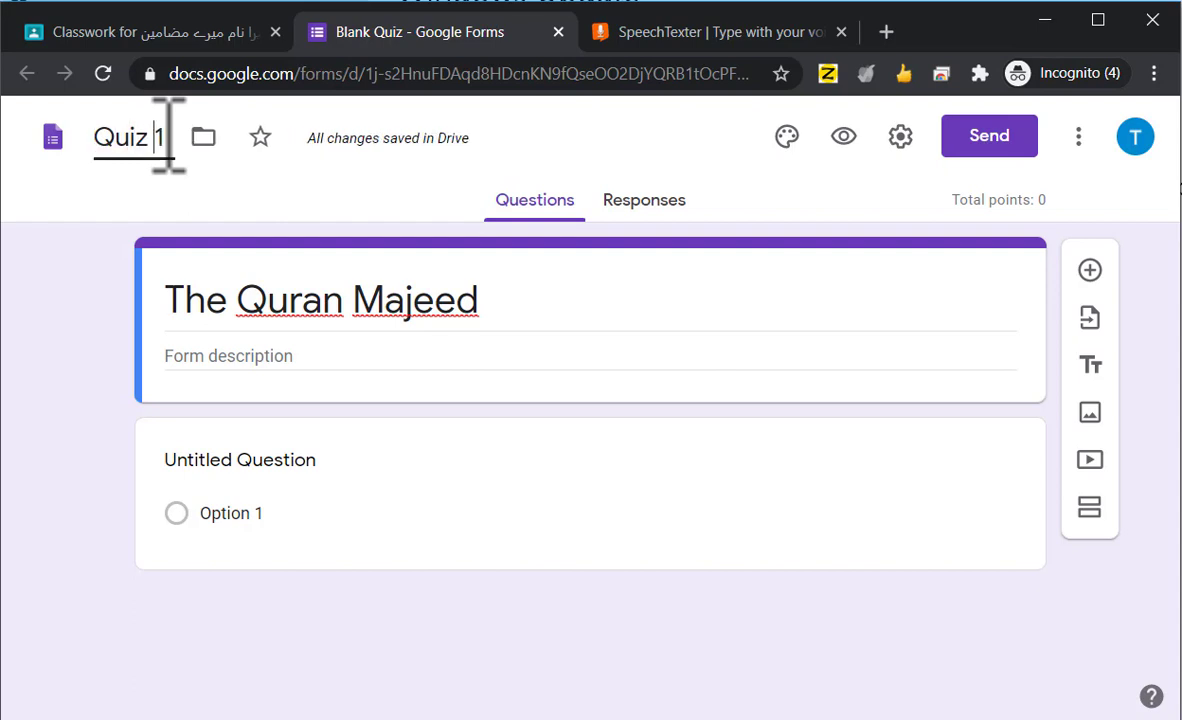
Enter "Answer all three questions" as the form description
left_click(409, 353)
type("Answer all three questi")
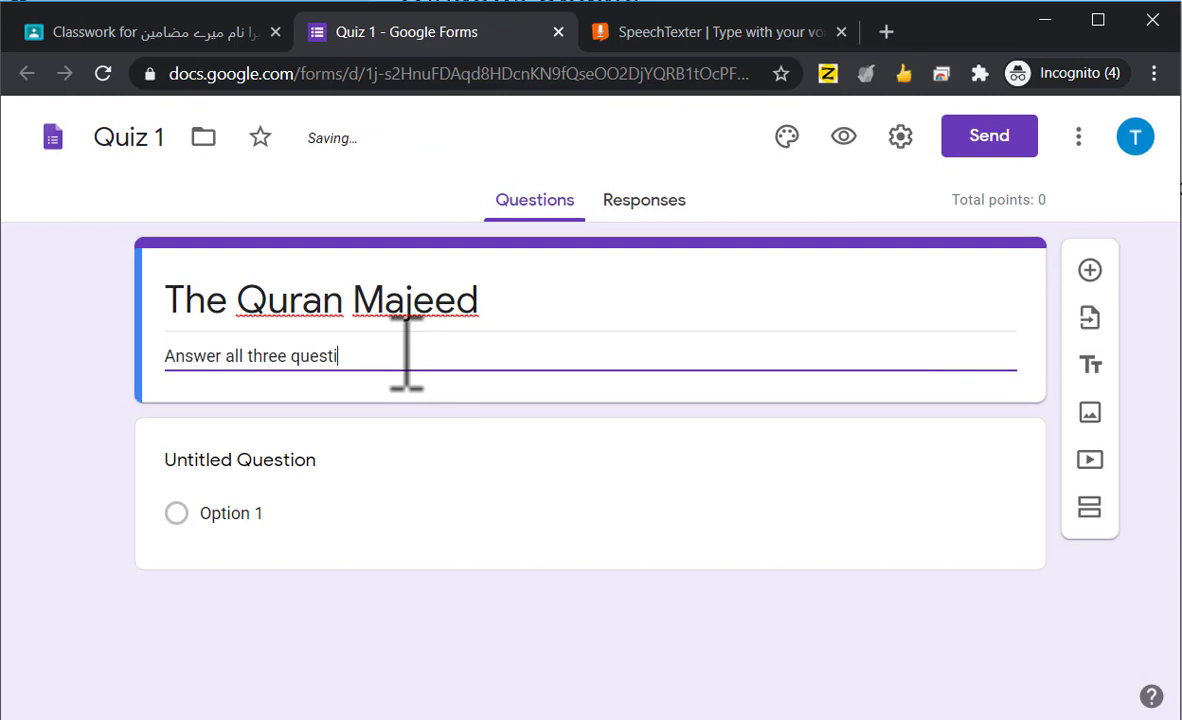
type("ons")
left_click(406, 628)
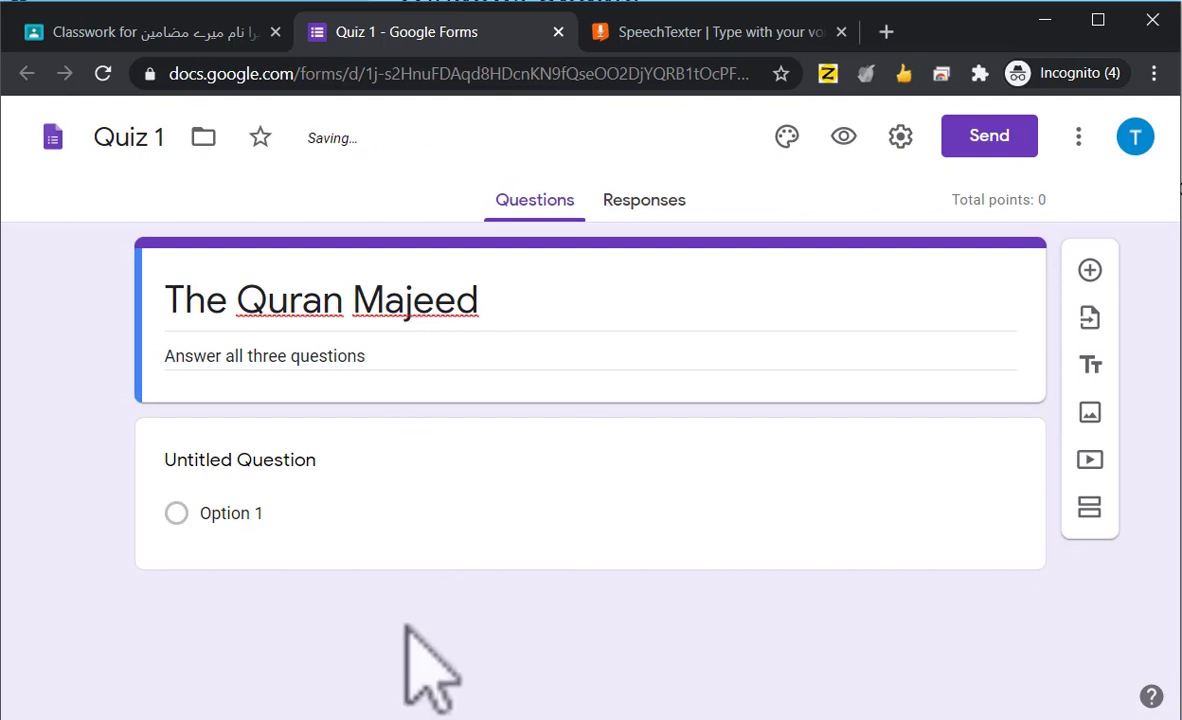
Change the untitled question to the Short answer type and word it "Write short note on sura Fatiha."
left_click(386, 446)
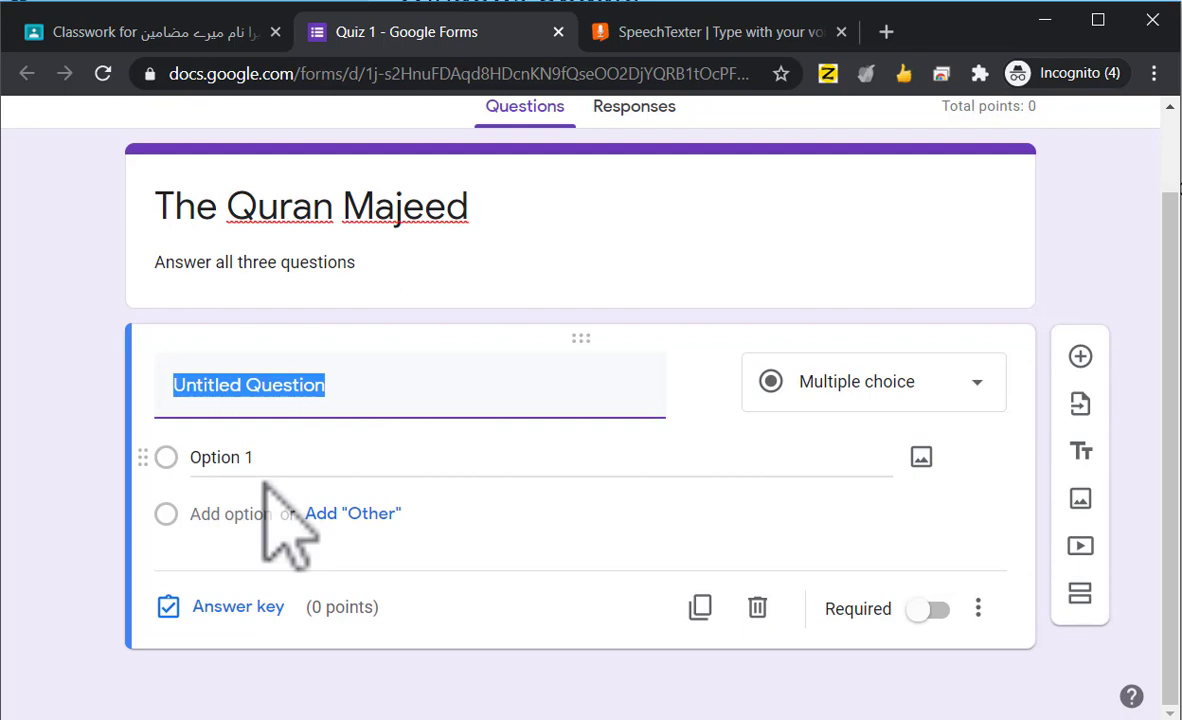
left_click(930, 378)
left_click(844, 162)
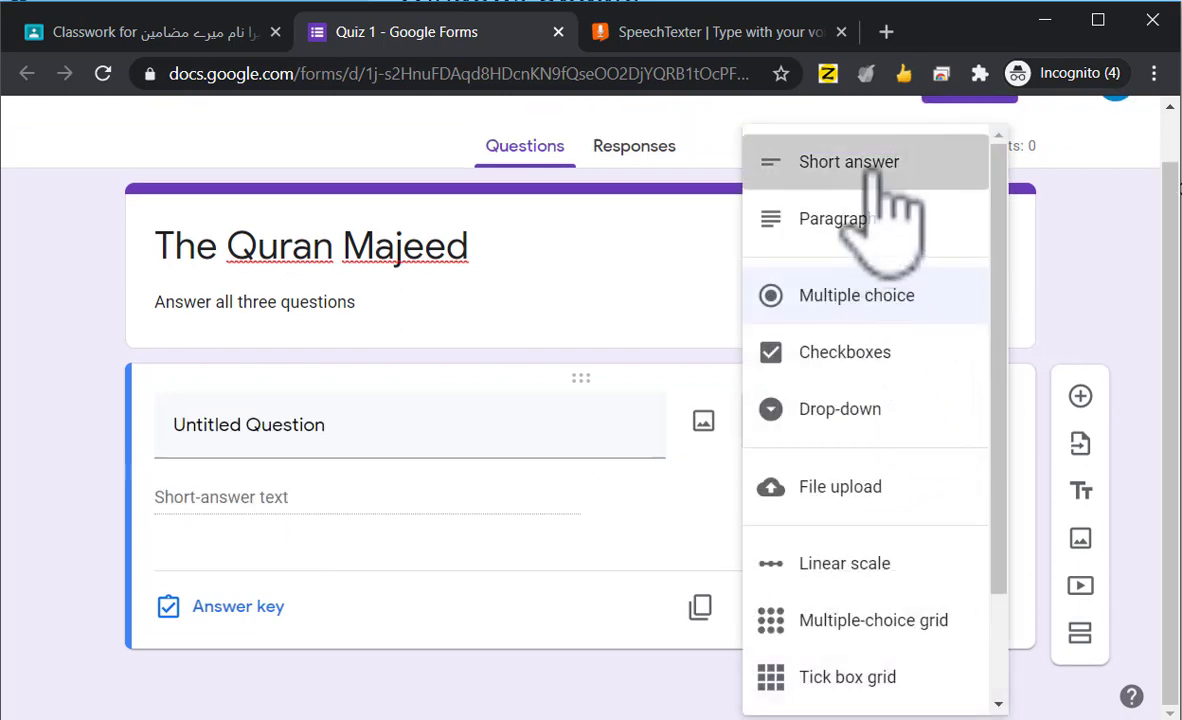
left_click(211, 425)
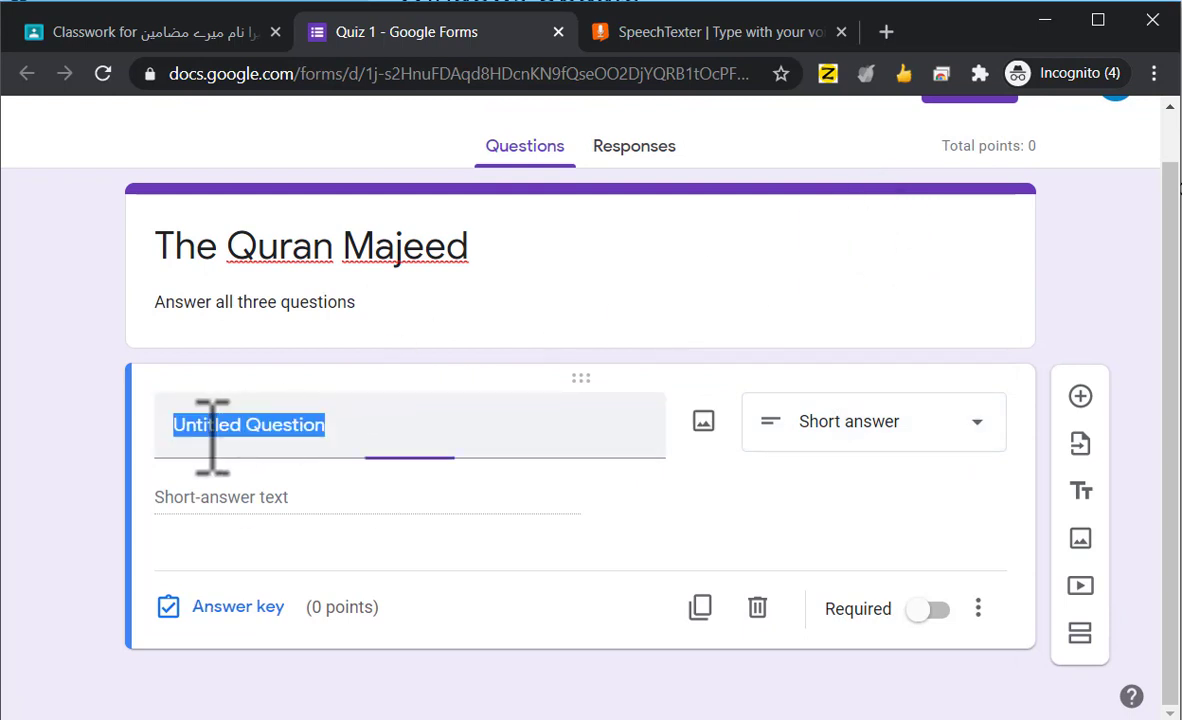
type("Write short note on sura Fat")
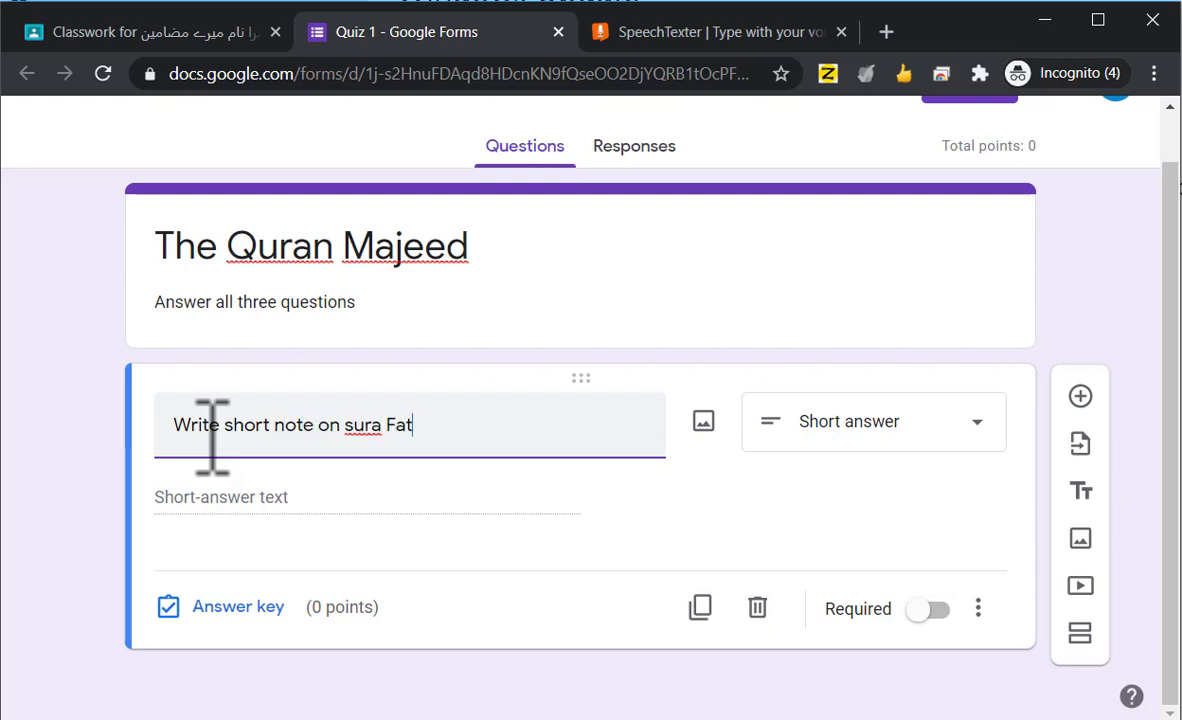
type("ha.")
left_click(282, 478)
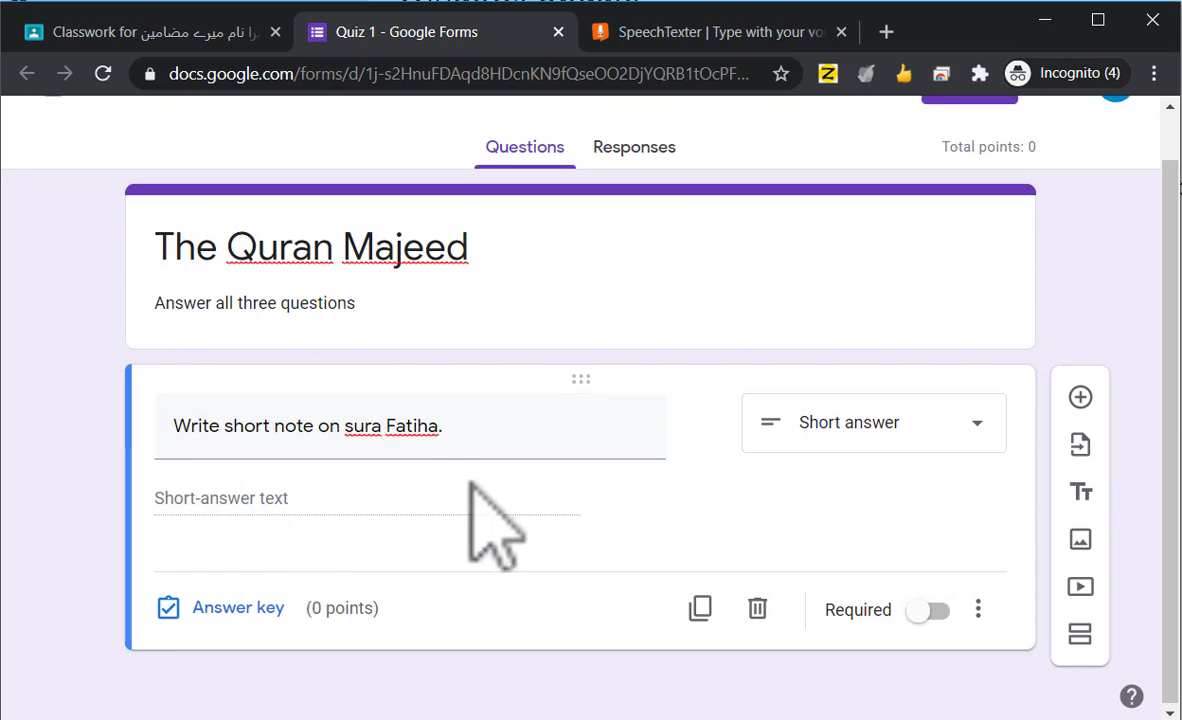
Switch the question's Required setting on and off again, and assign the question 10 points in its answer key
left_click(948, 614)
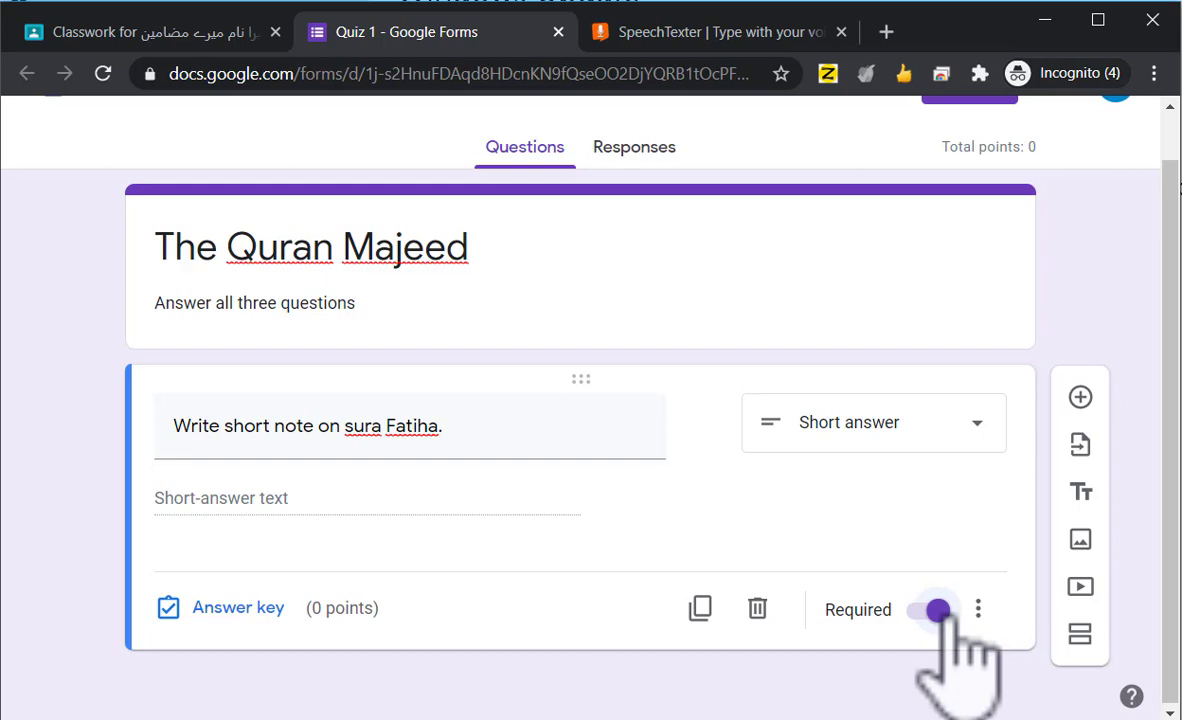
left_click(941, 614)
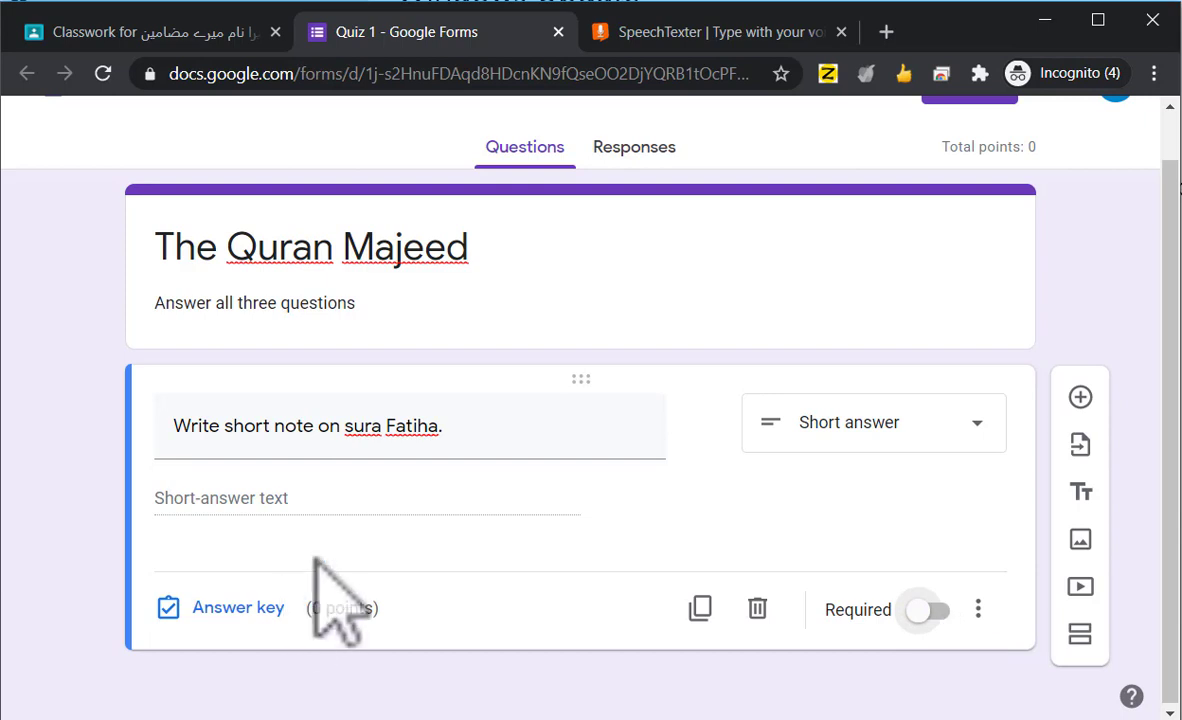
left_click(243, 610)
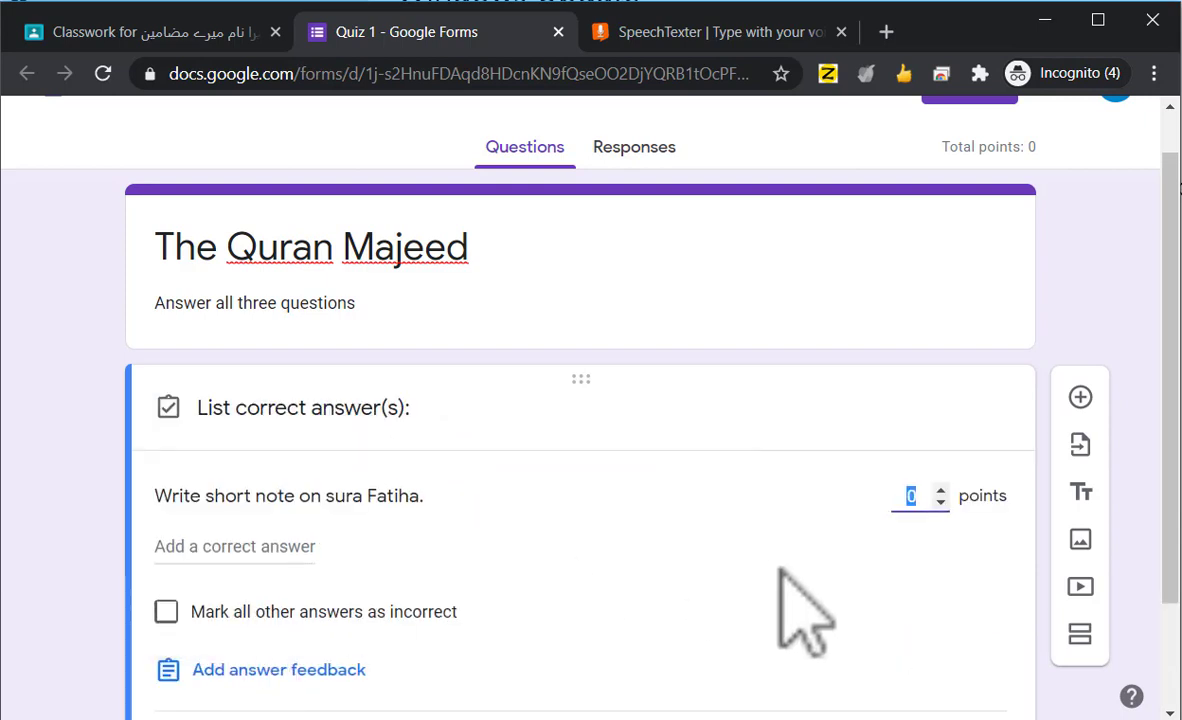
scroll(785, 575, "down", 1)
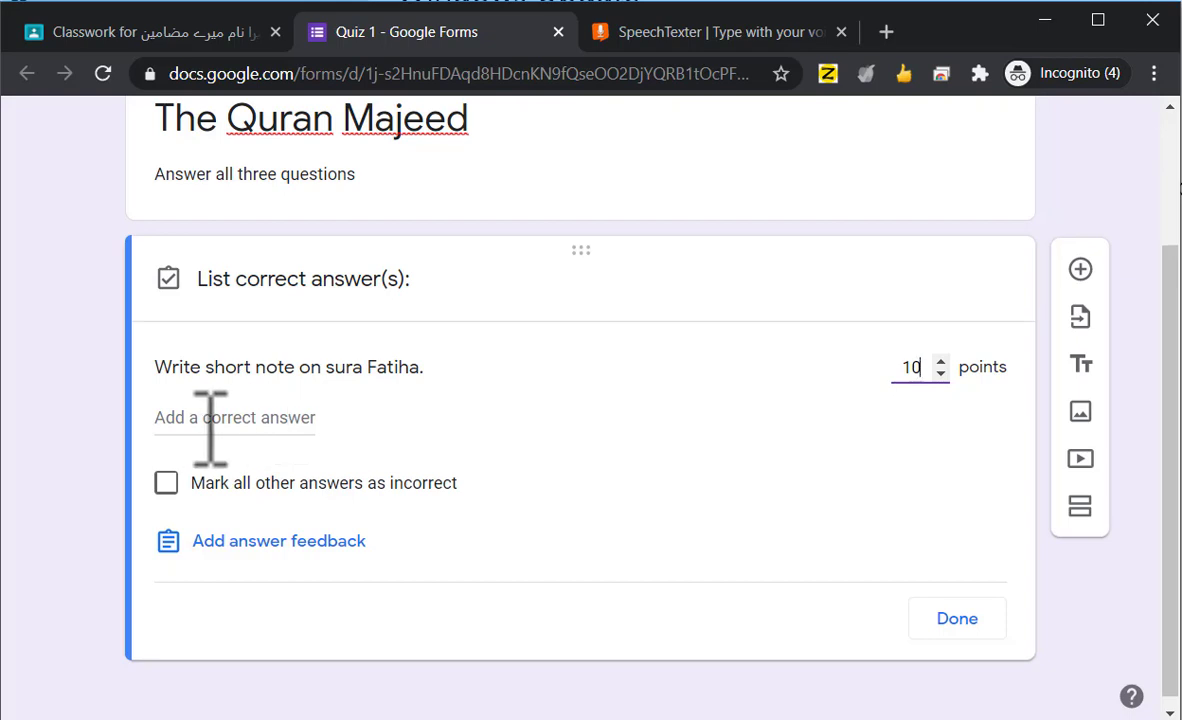
left_click(957, 620)
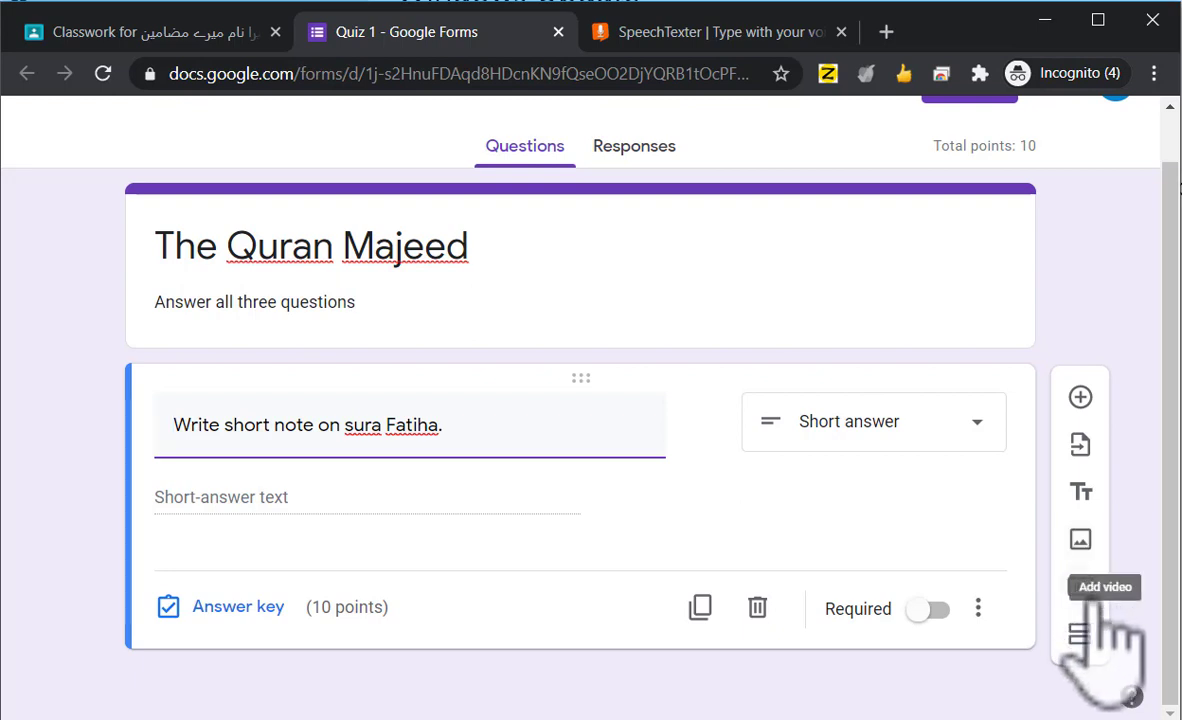
Start inserting an image by URL in the form, and search Google Images in a new browser tab for "sura baqara"
left_click(1082, 550)
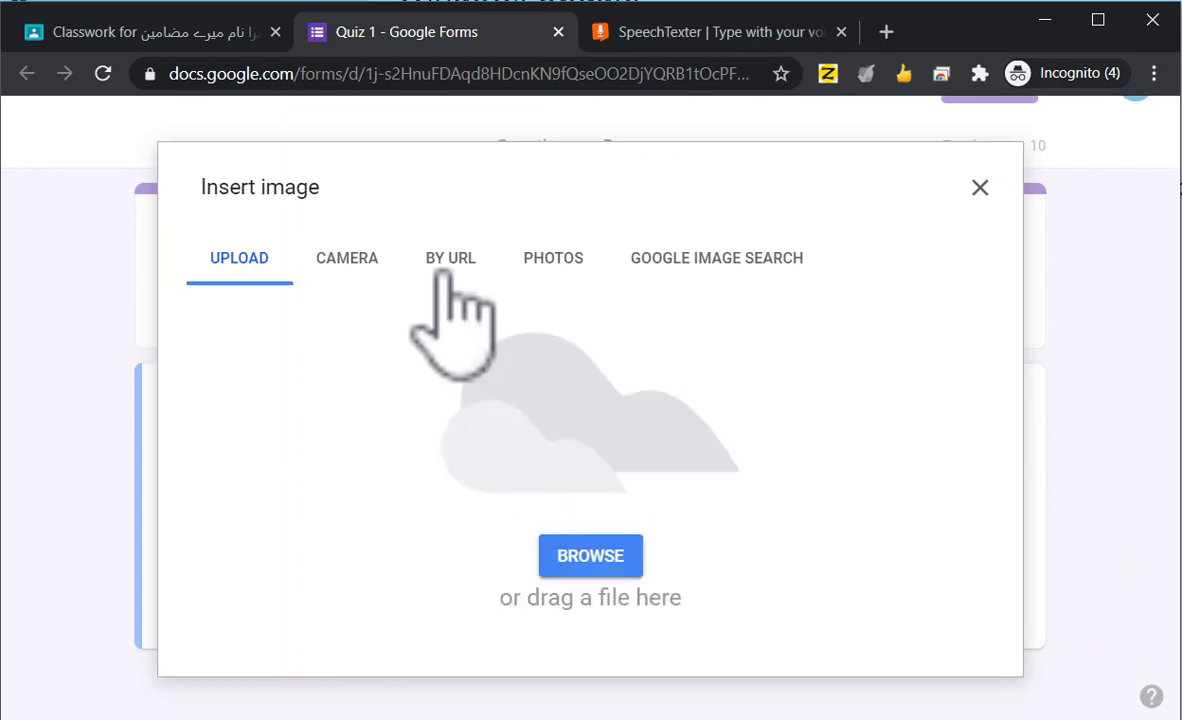
left_click(446, 268)
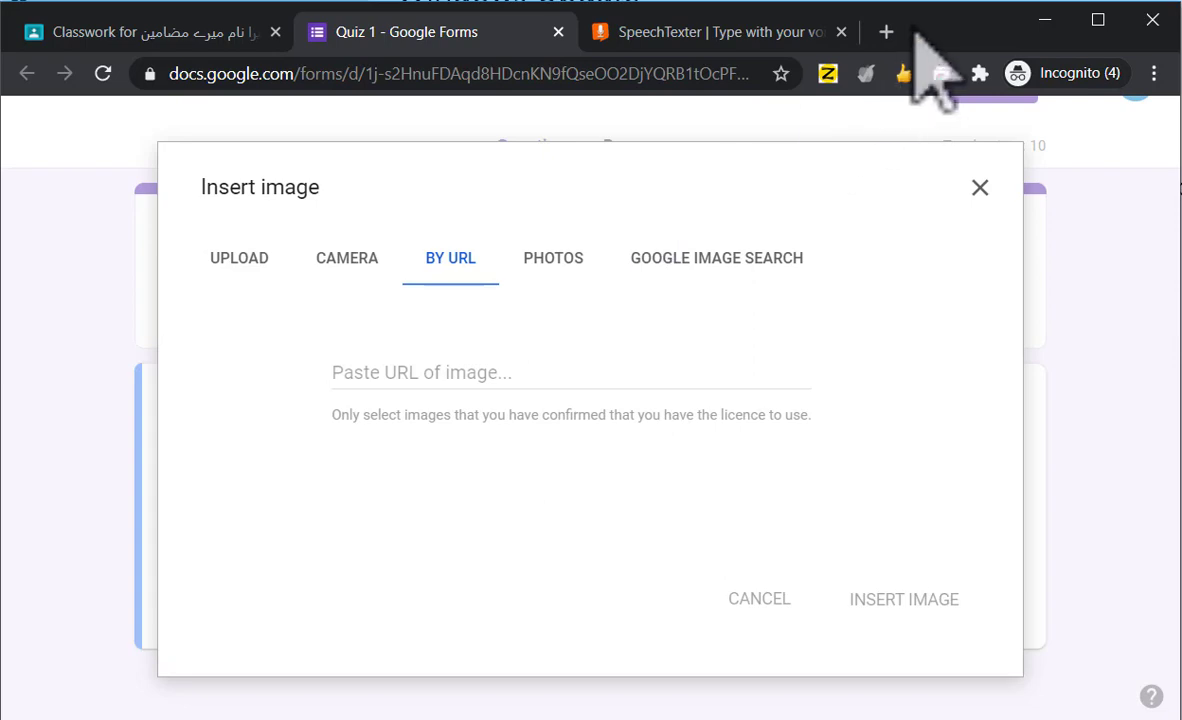
left_click(887, 33)
type("sura")
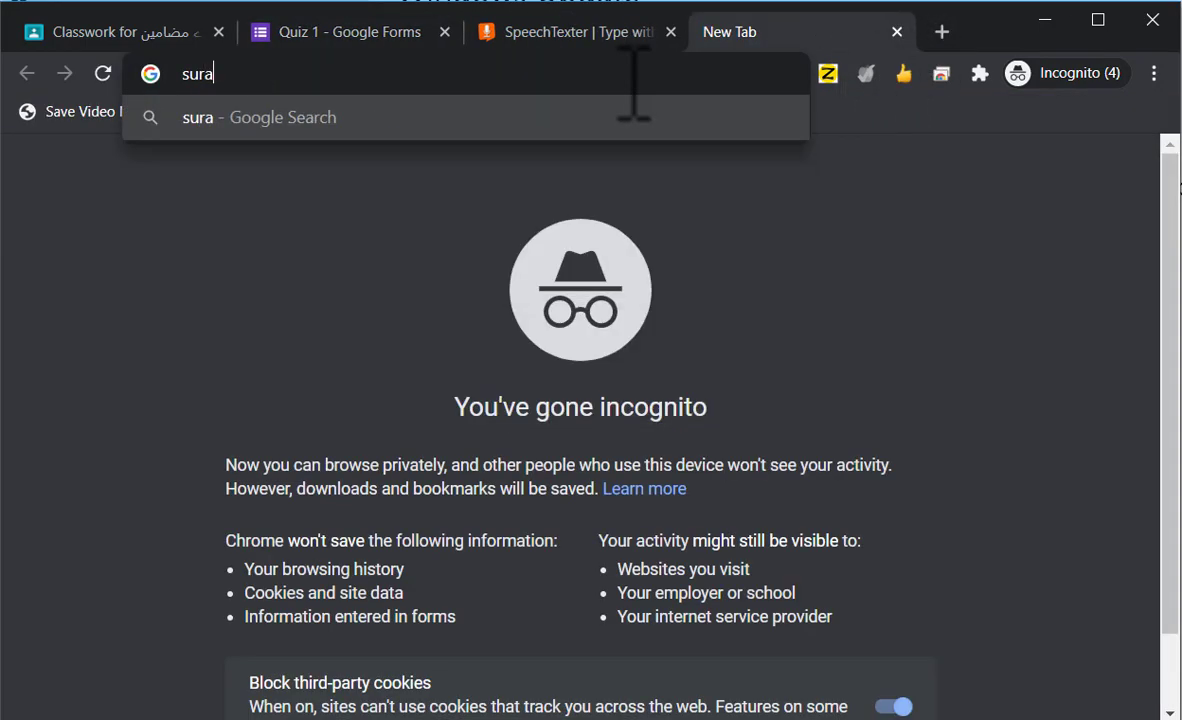
type(" baqara")
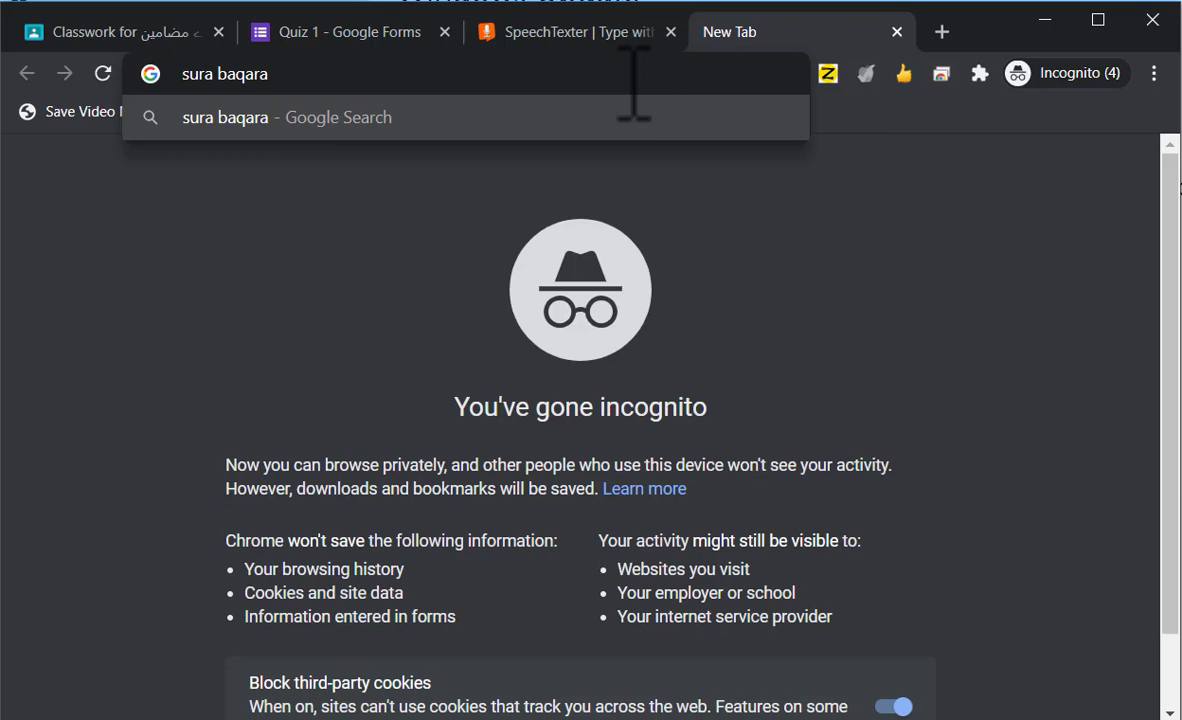
key("Return")
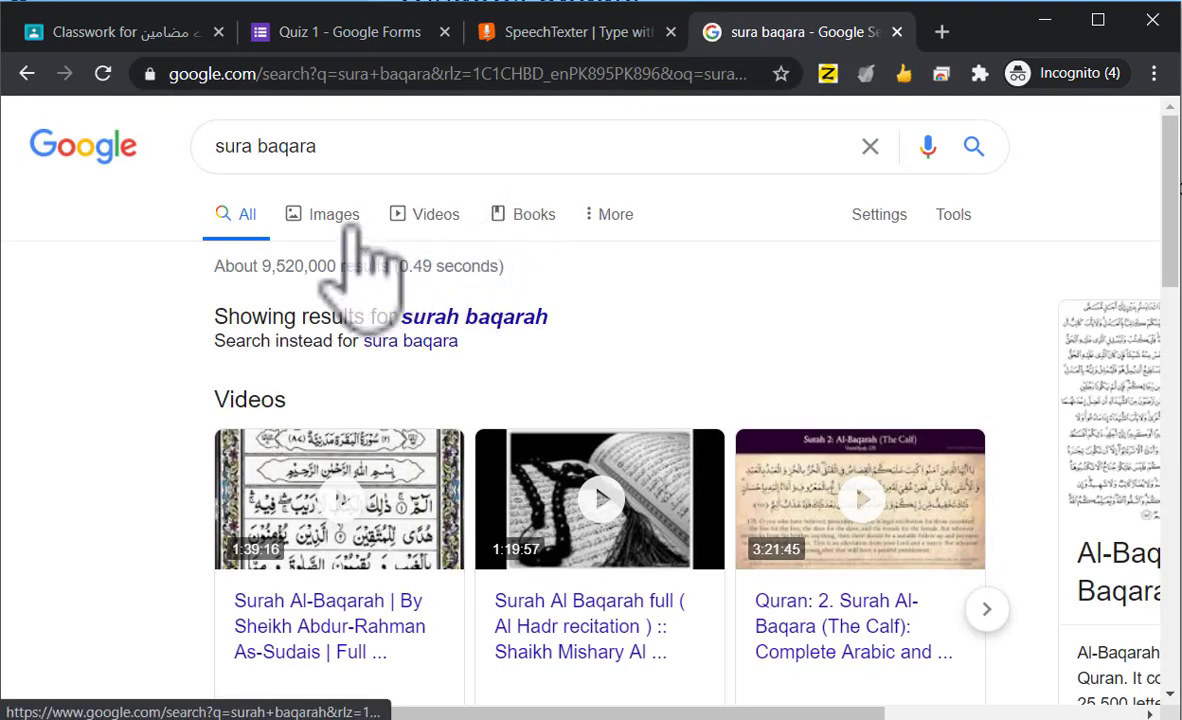
left_click(340, 226)
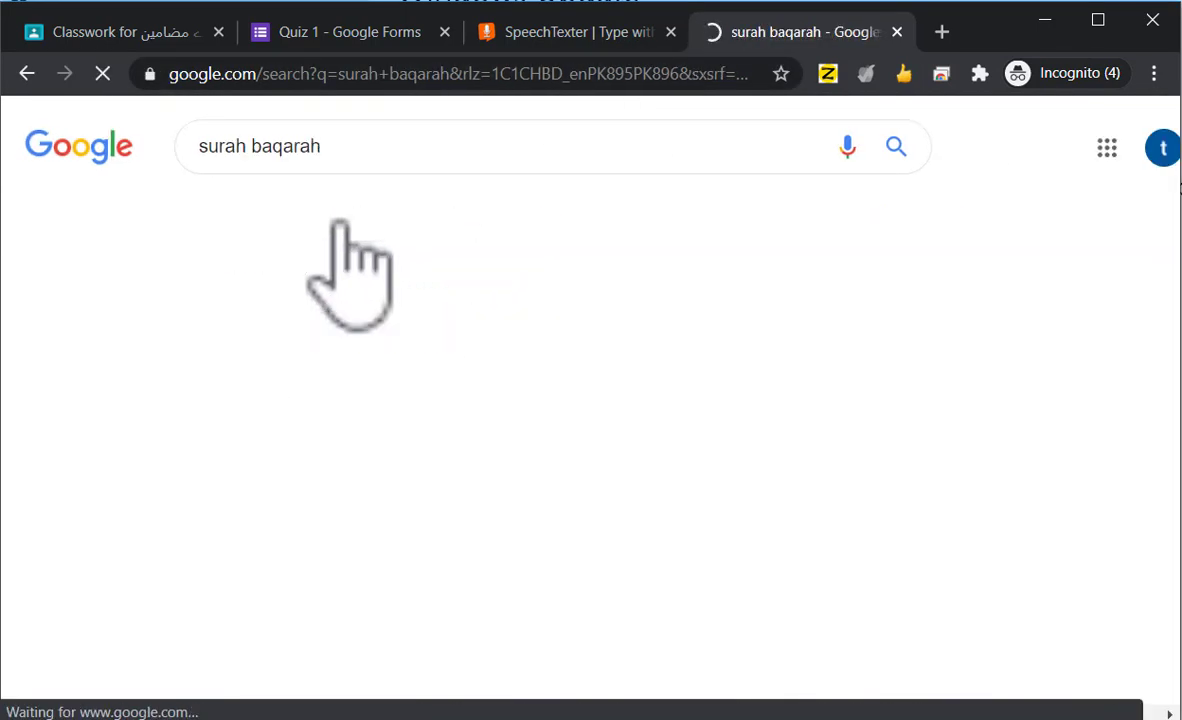
Preview the ornate Surah Baqarah page image from eQuranInstitute.com and copy its image address
left_click(972, 392)
left_click(522, 255)
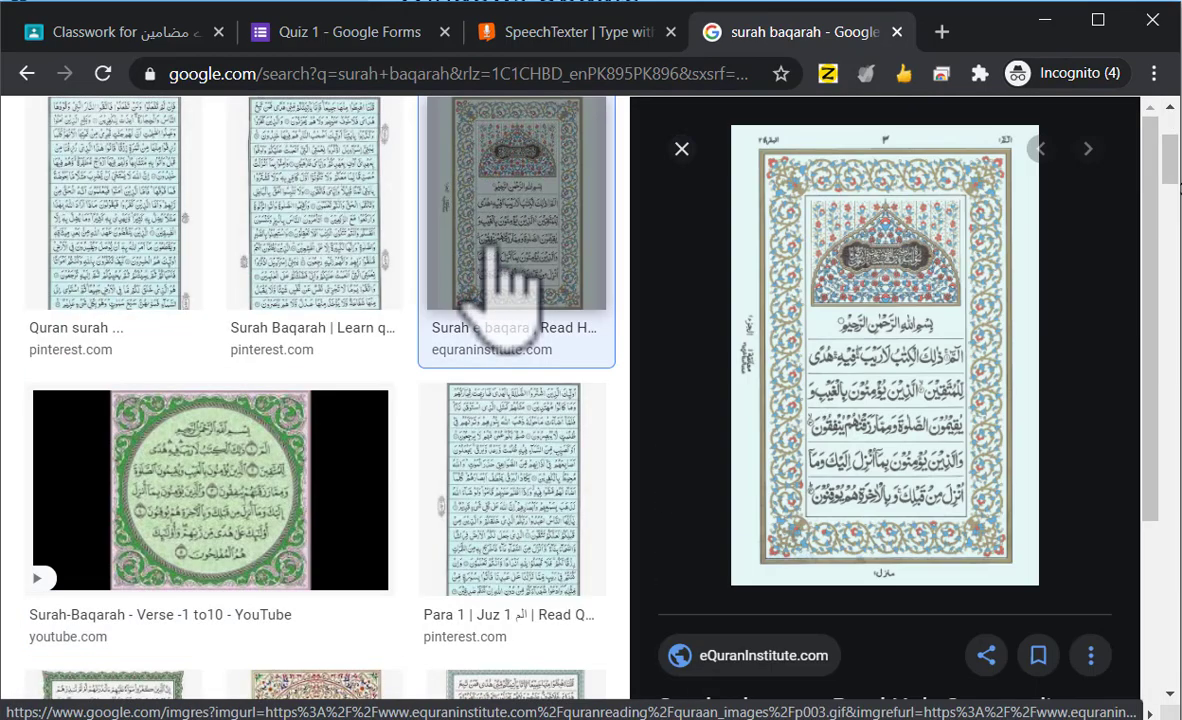
right_click(905, 410)
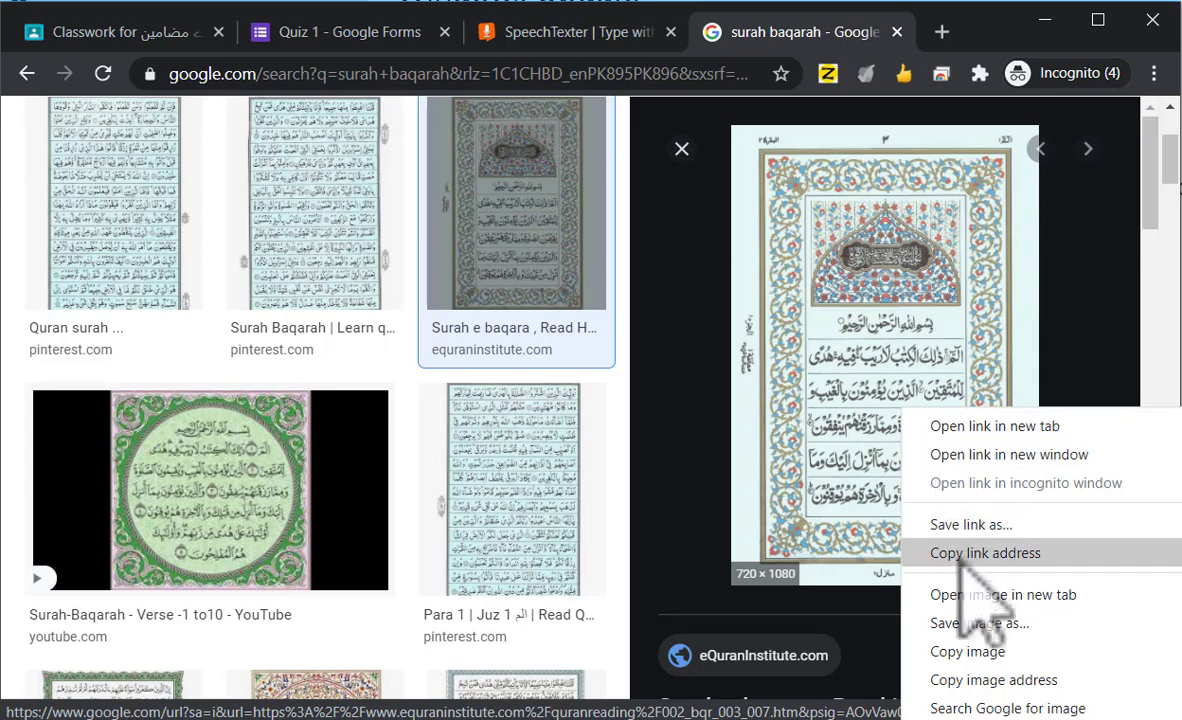
left_click(992, 679)
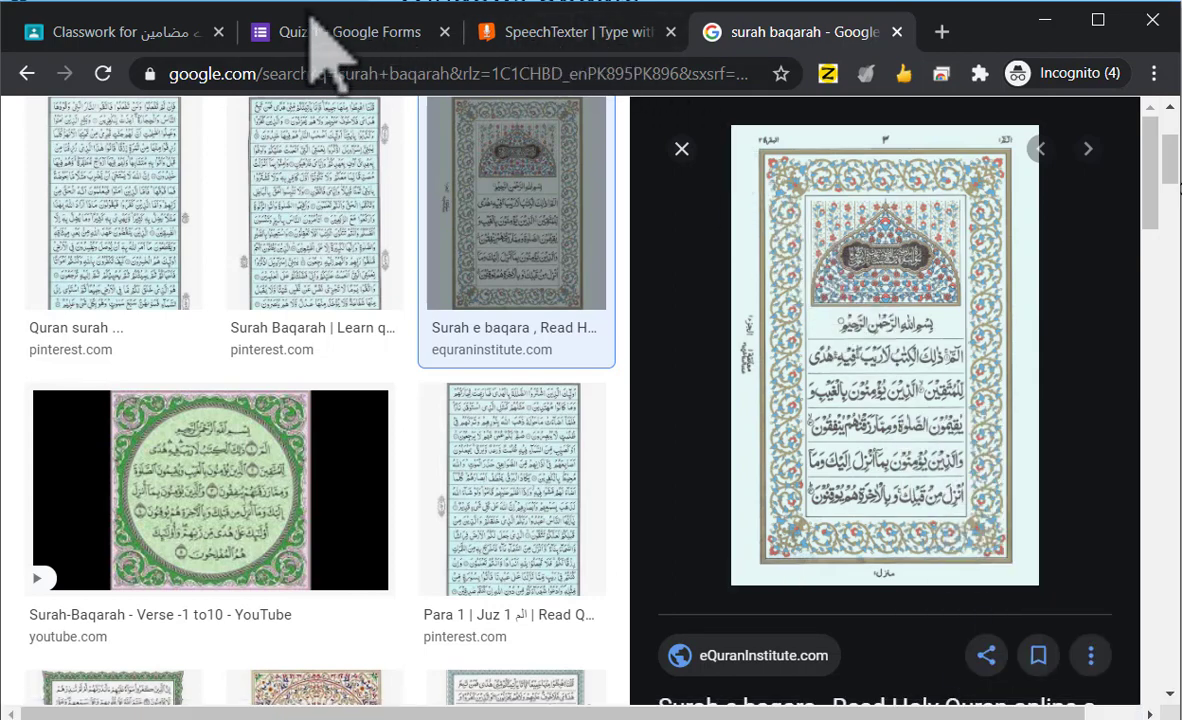
Return to the Quiz 1 form and insert the Surah Baqarah page image using its copied URL
left_click(276, 40)
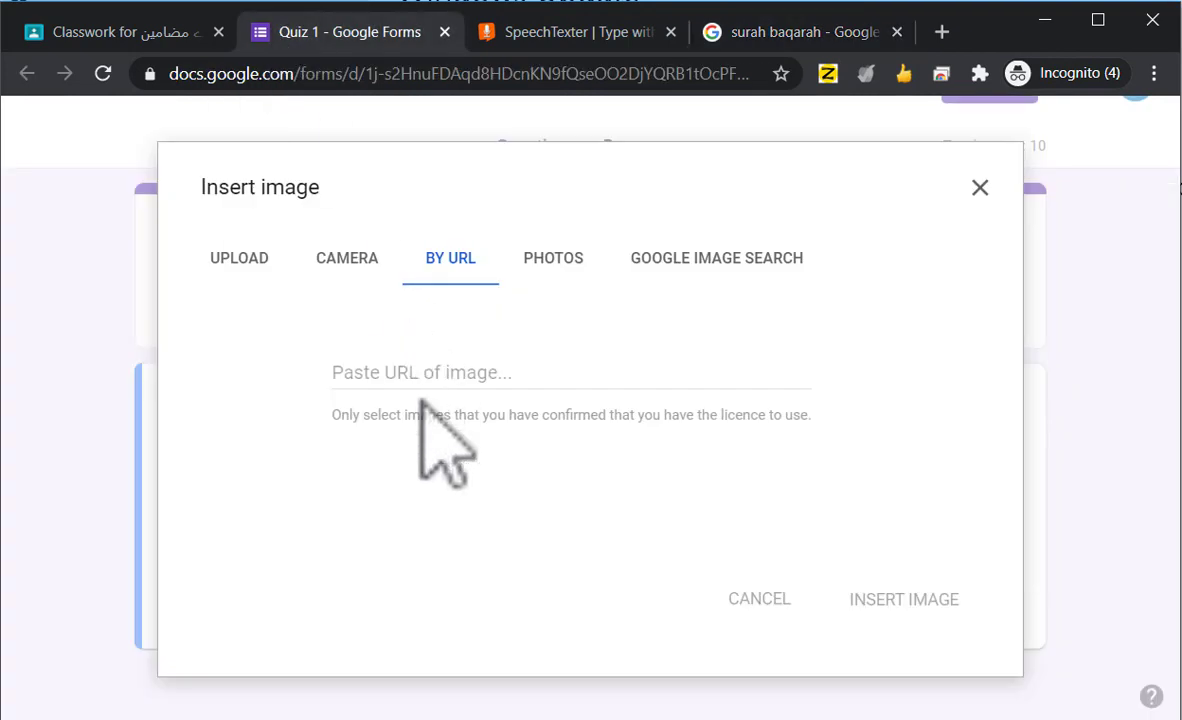
left_click(444, 383)
key("ctrl+v")
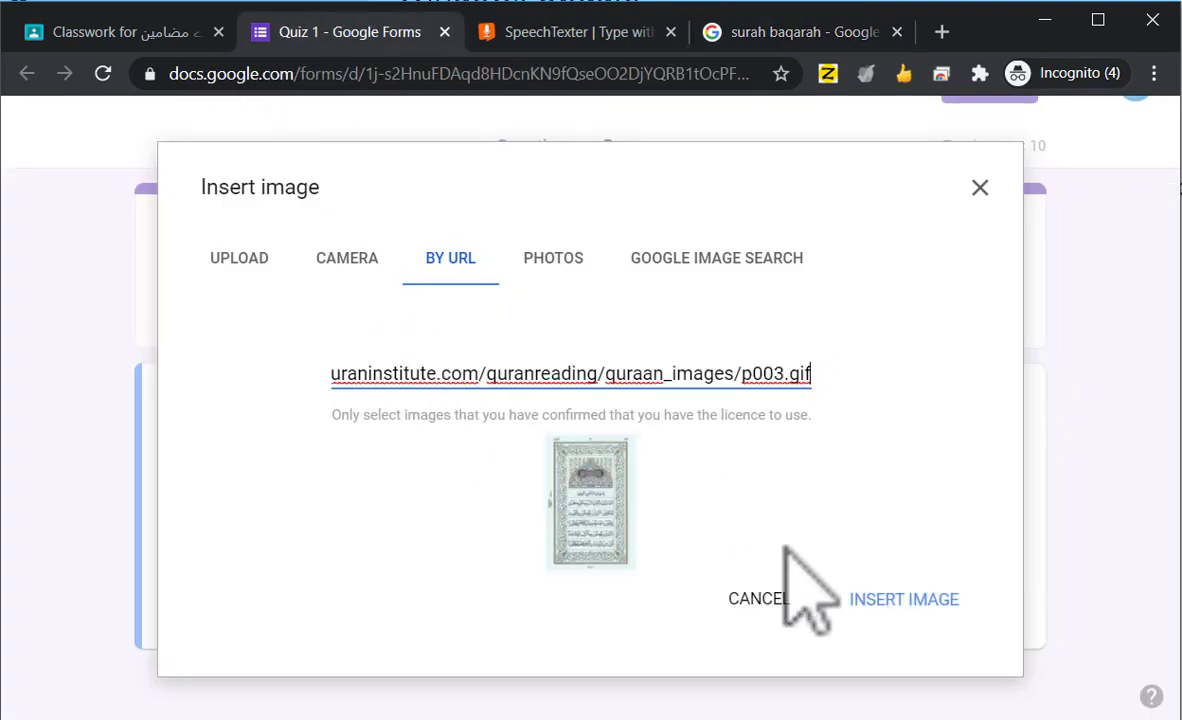
left_click(904, 599)
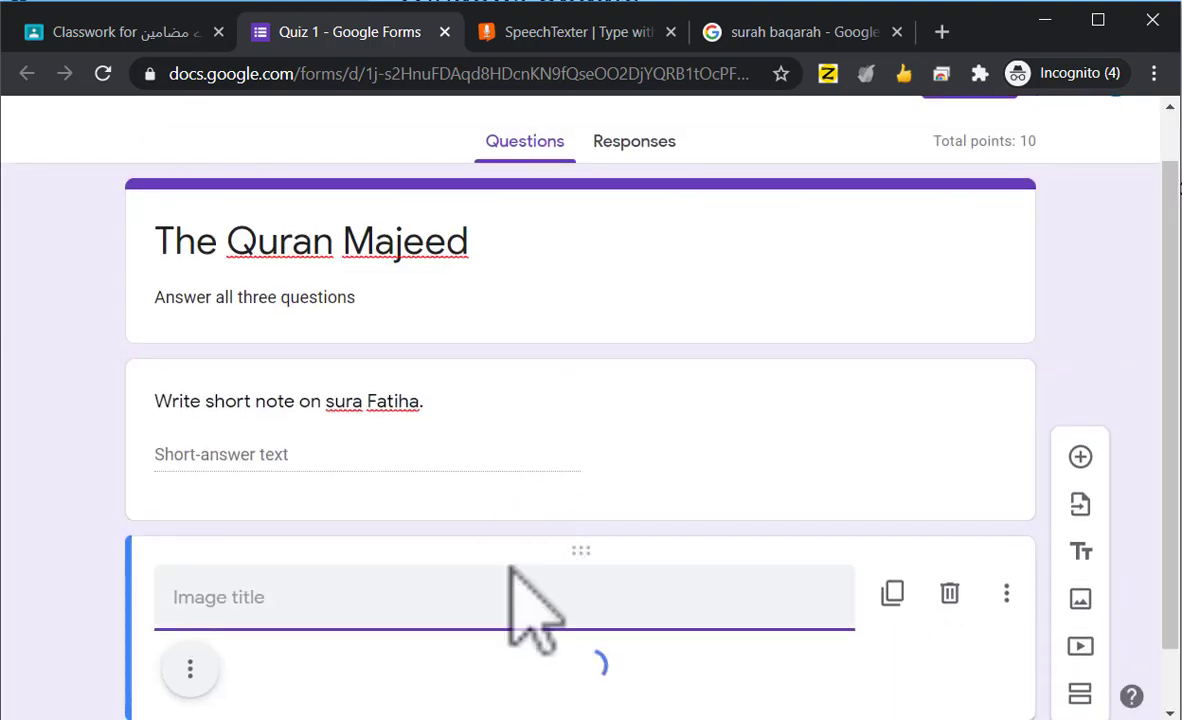
scroll(530, 600, "down", 9)
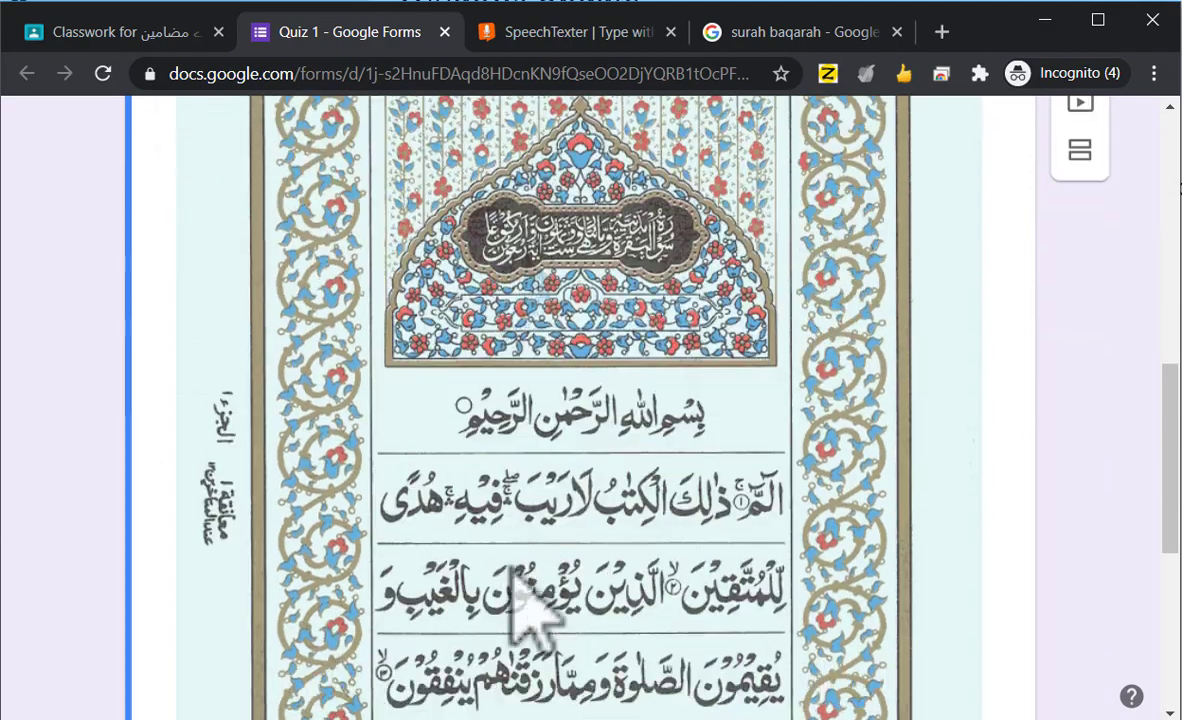
scroll(530, 600, "down", 2)
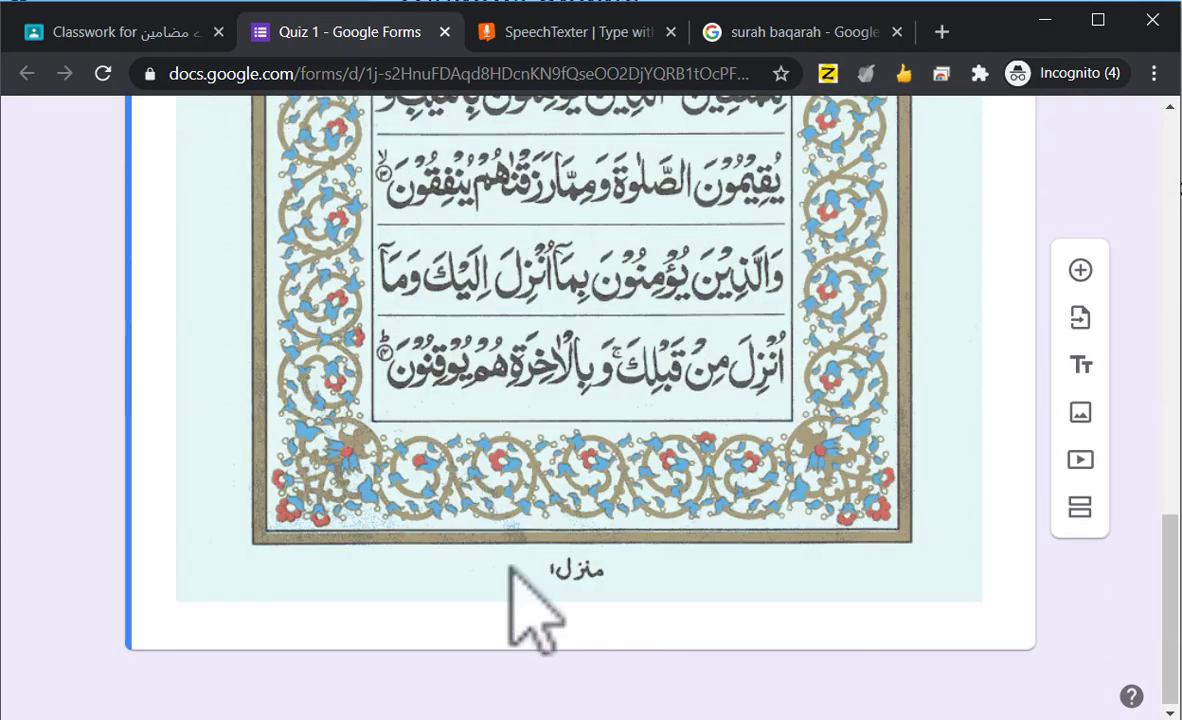
Add a required Paragraph question below the image, worded "Translate the above Aayat in urdu."
left_click(1088, 290)
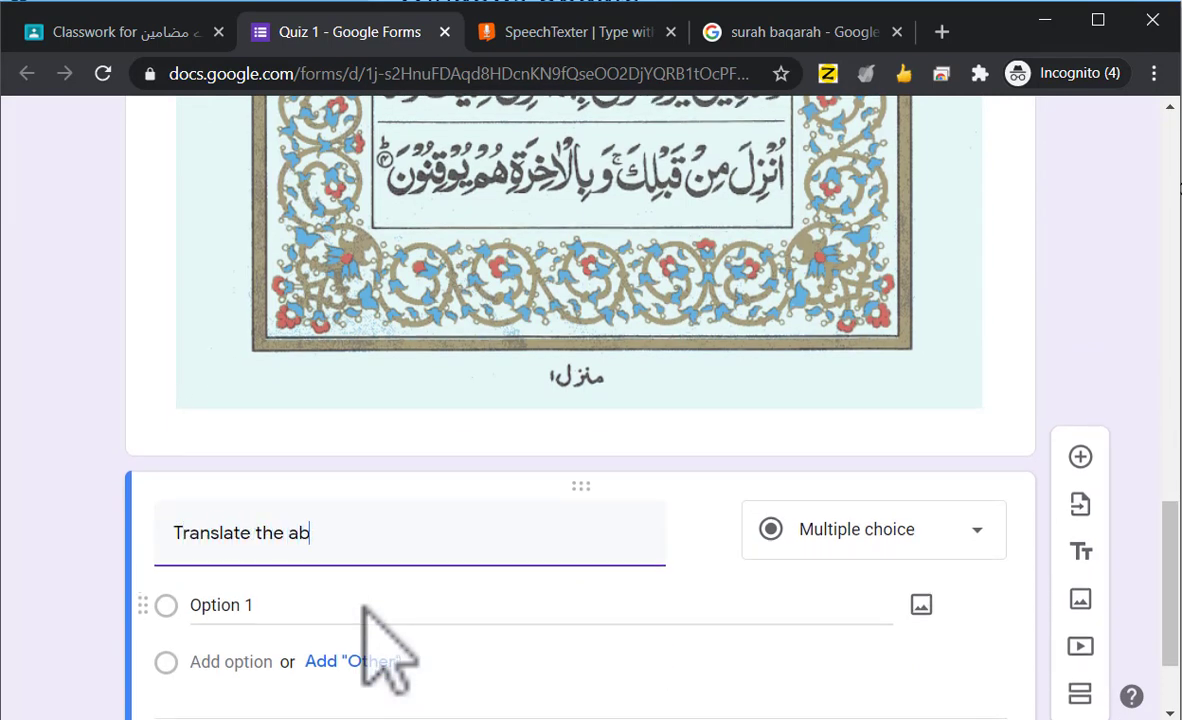
type("Translate the above Aayat in urdu.")
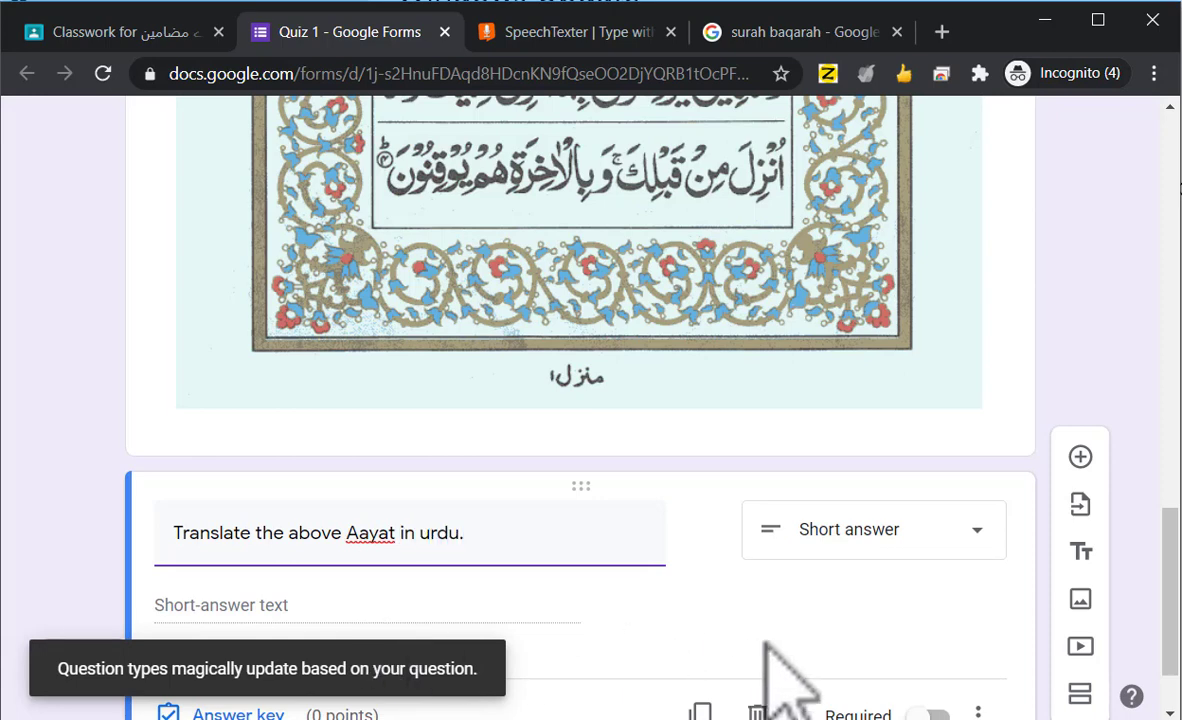
left_click(972, 543)
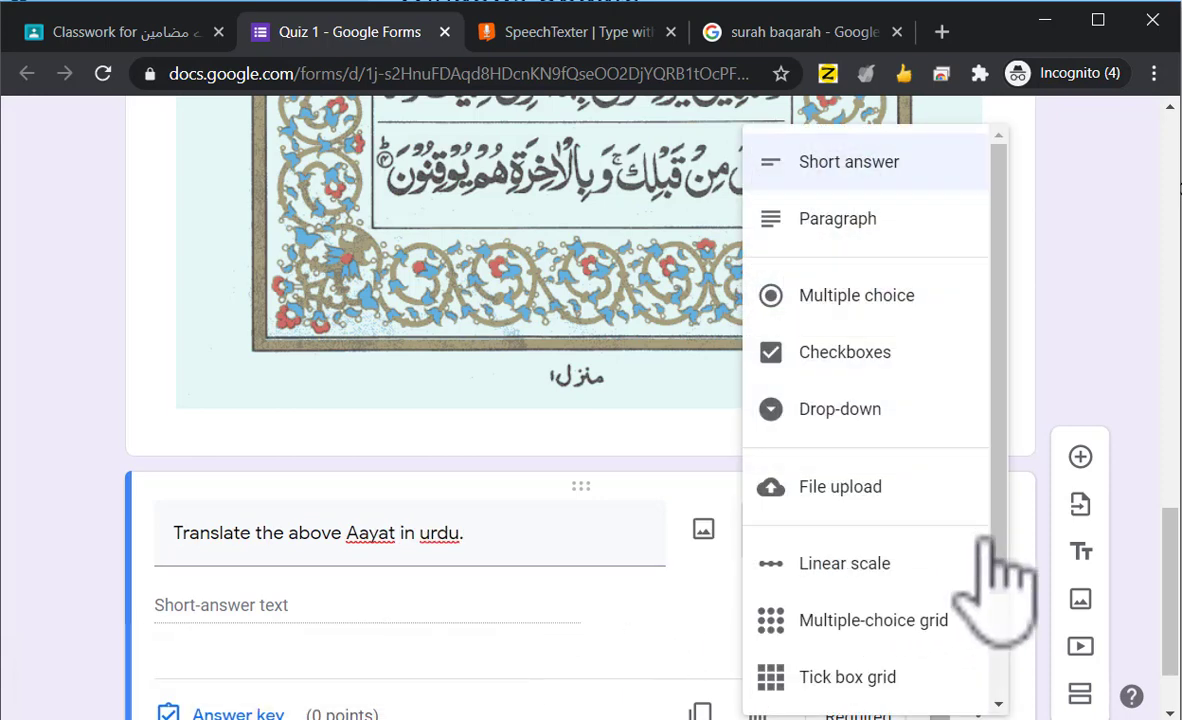
left_click(866, 218)
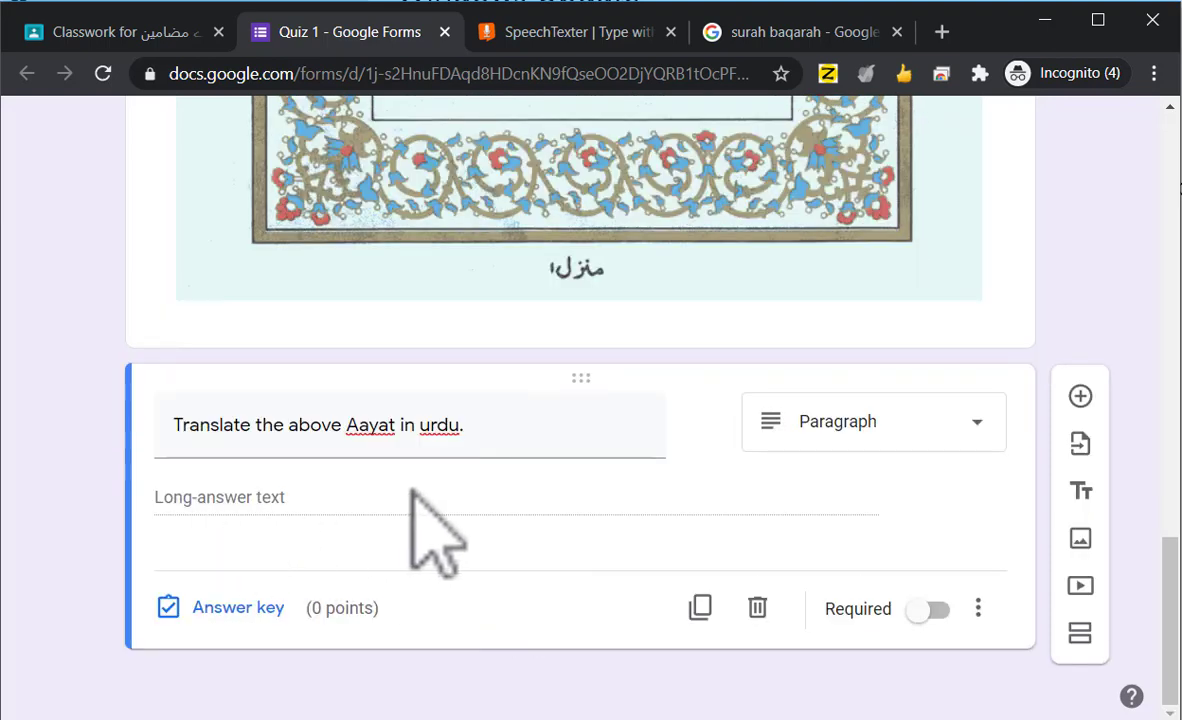
left_click(932, 610)
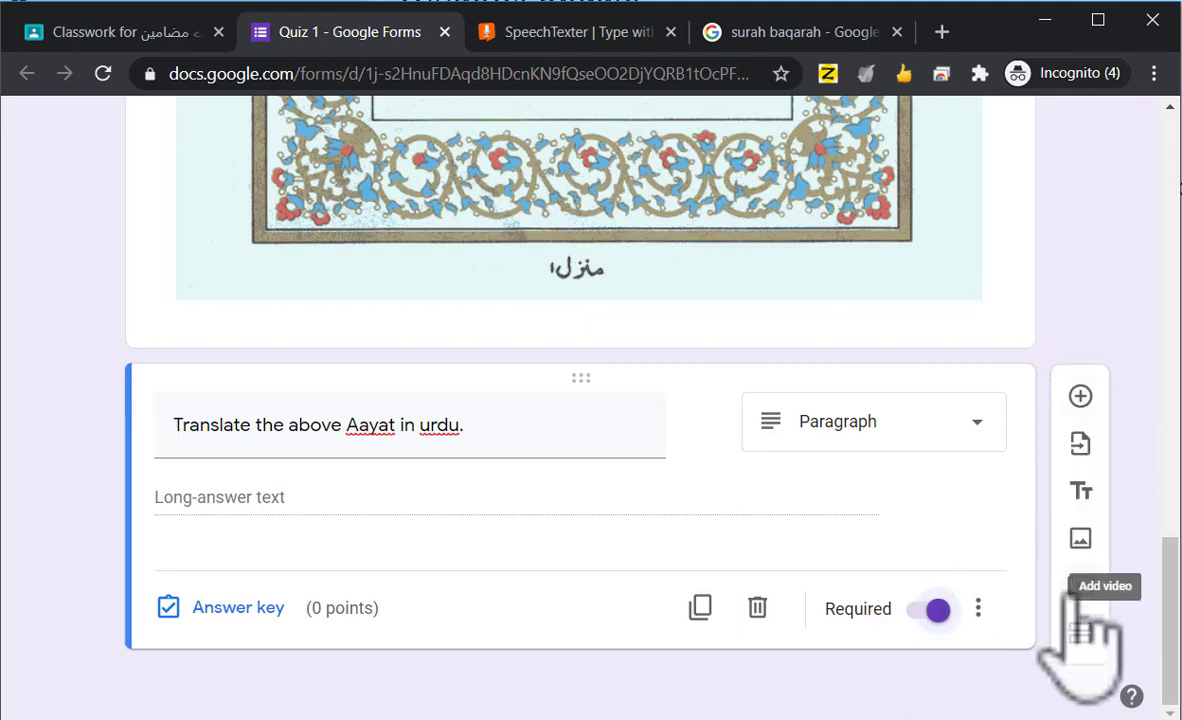
Add a Checkboxes question worded "Check the correct statements" after the translation question
left_click(1080, 396)
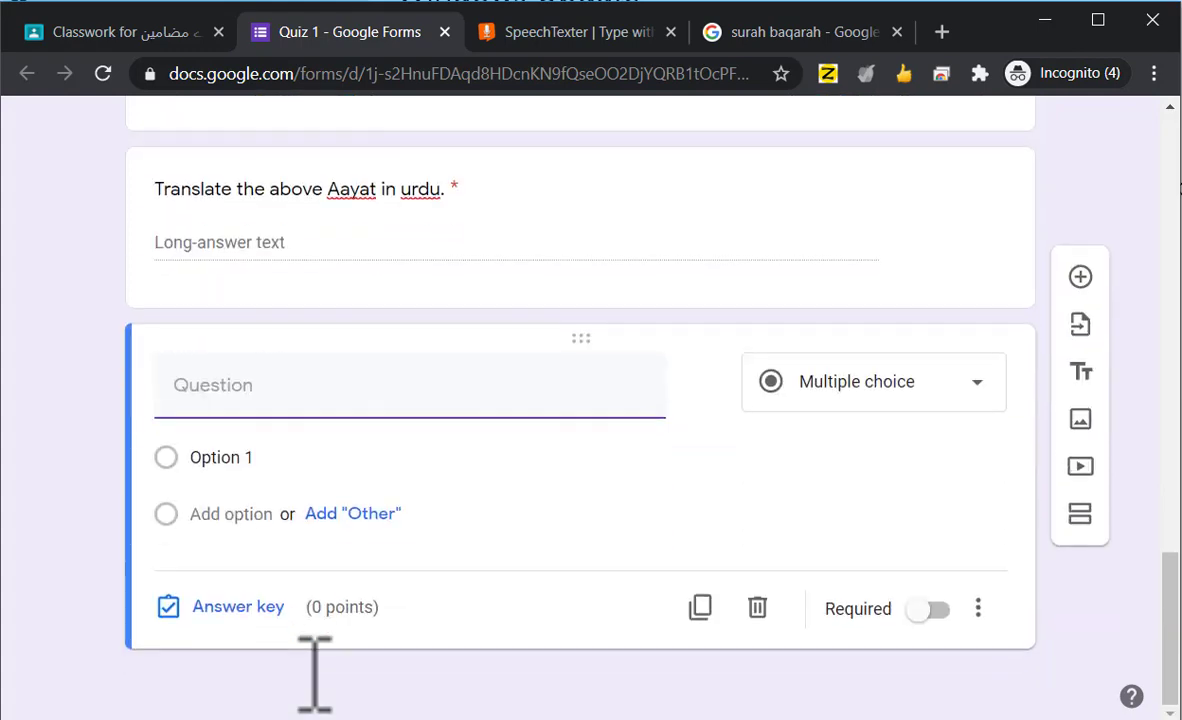
left_click(1000, 400)
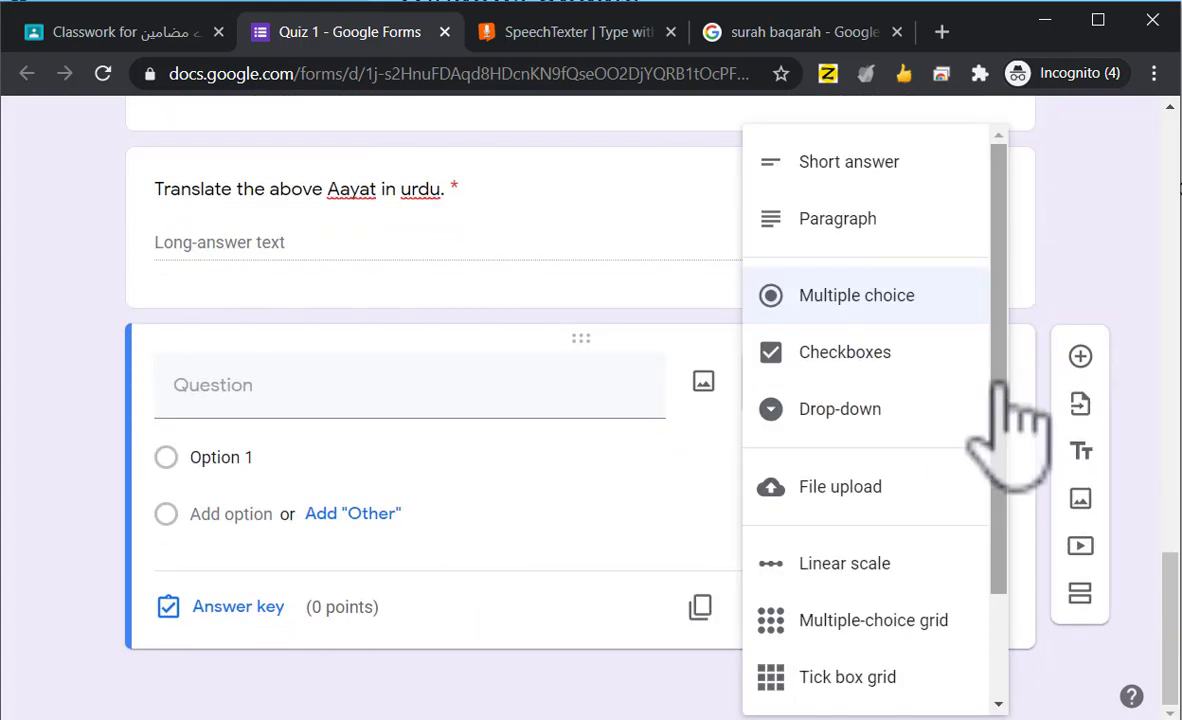
left_click(840, 354)
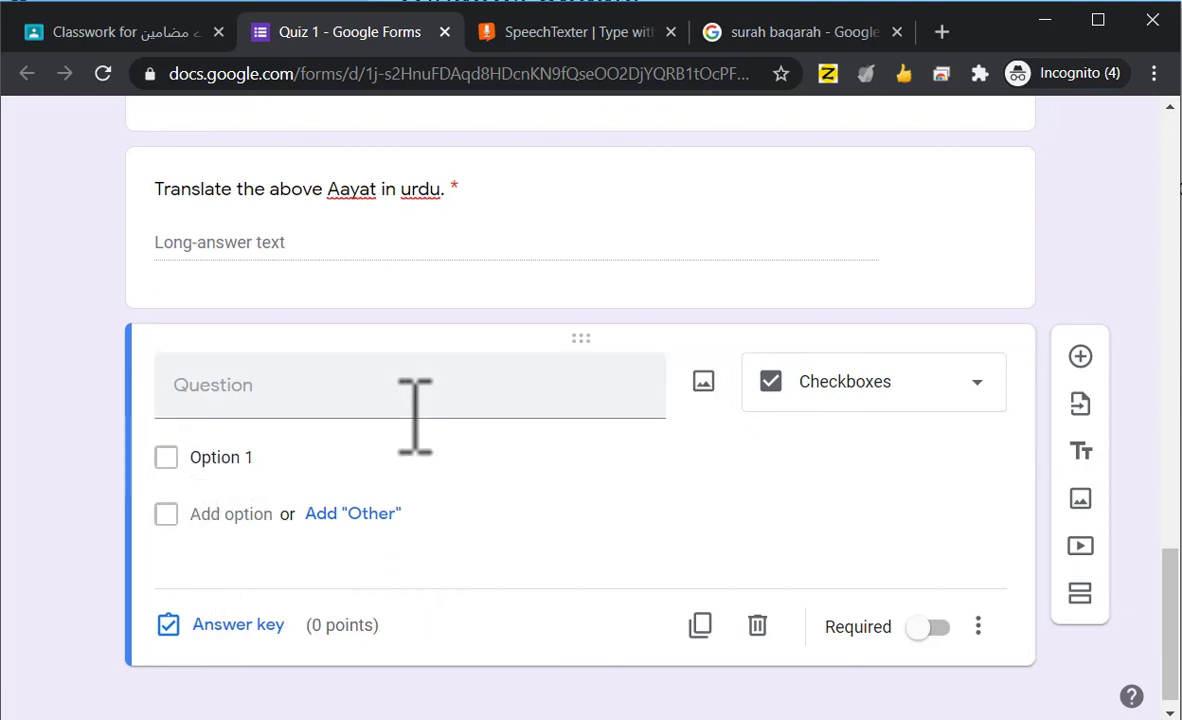
left_click(365, 386)
type("Check the correct statements")
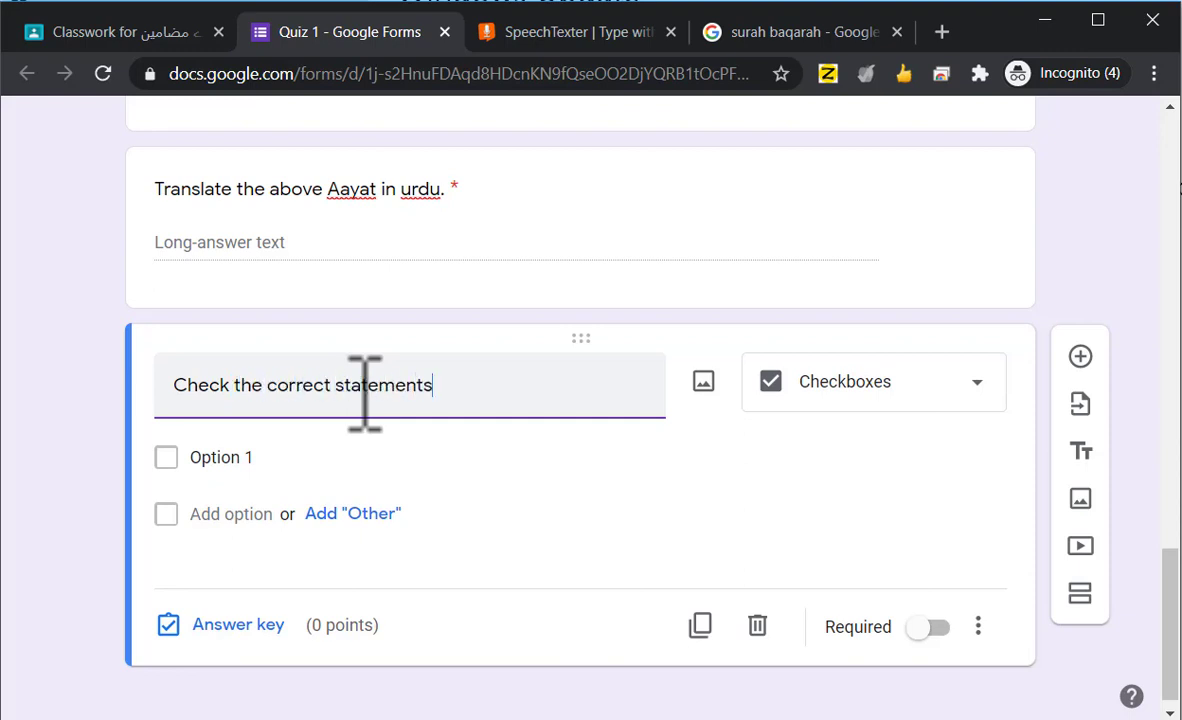
Enter the options "Quran has 30 paras", "Quran has 114 surahs" and "First Surah of Quran is Surah An Nas", and make the question required
left_click(229, 455)
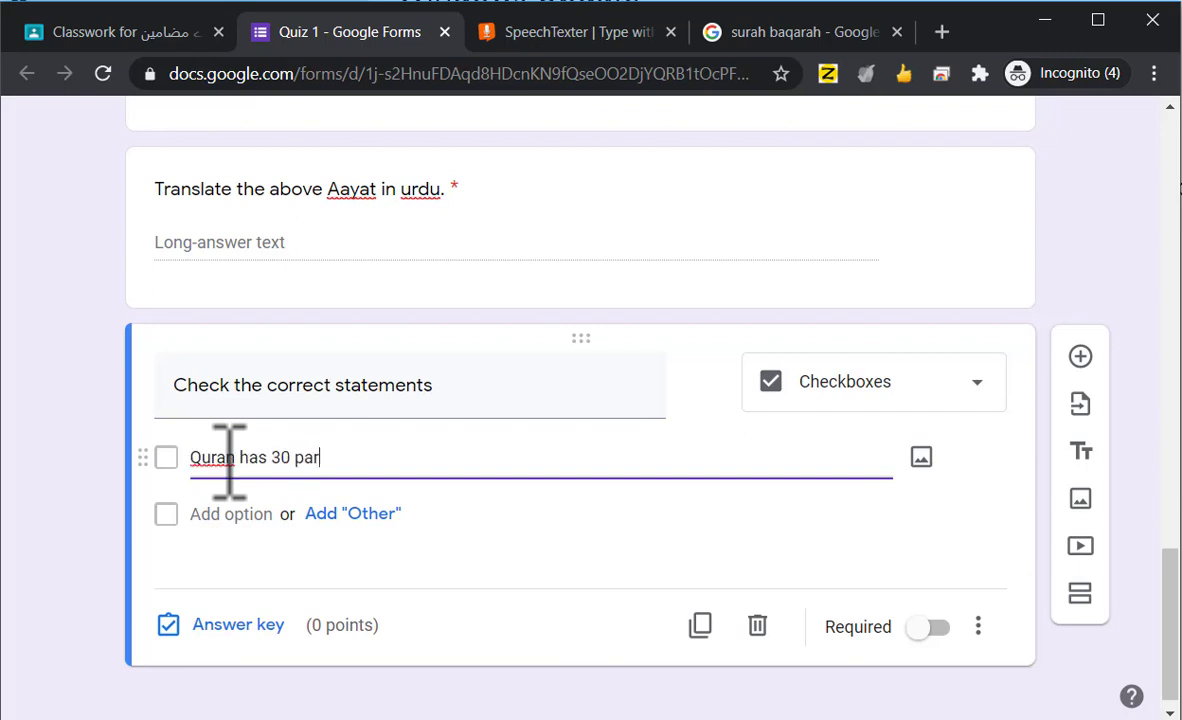
left_click(234, 518)
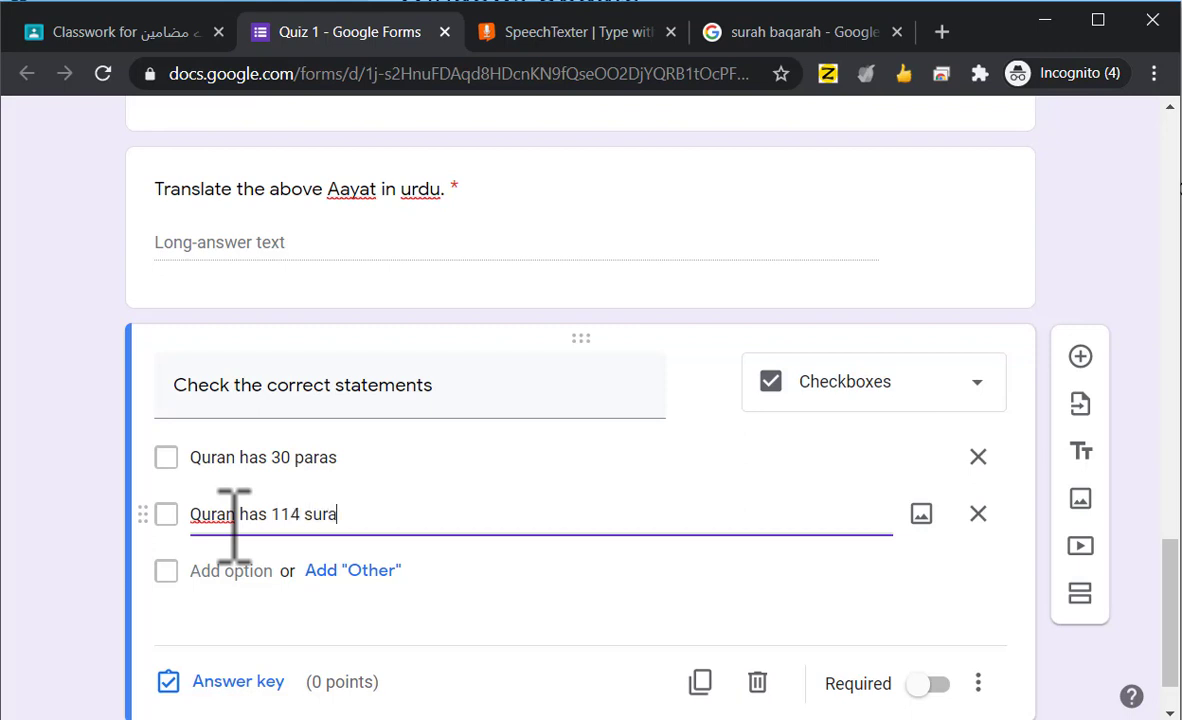
type("s")
left_click(224, 569)
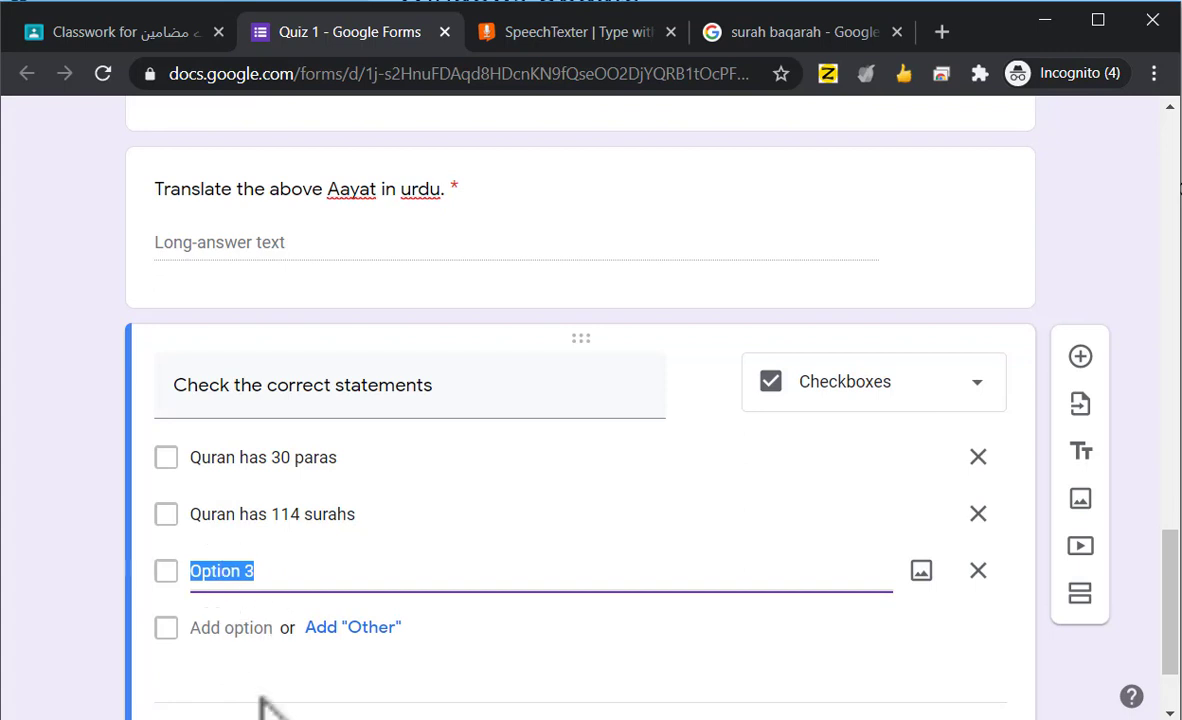
type("First Surah of Qura")
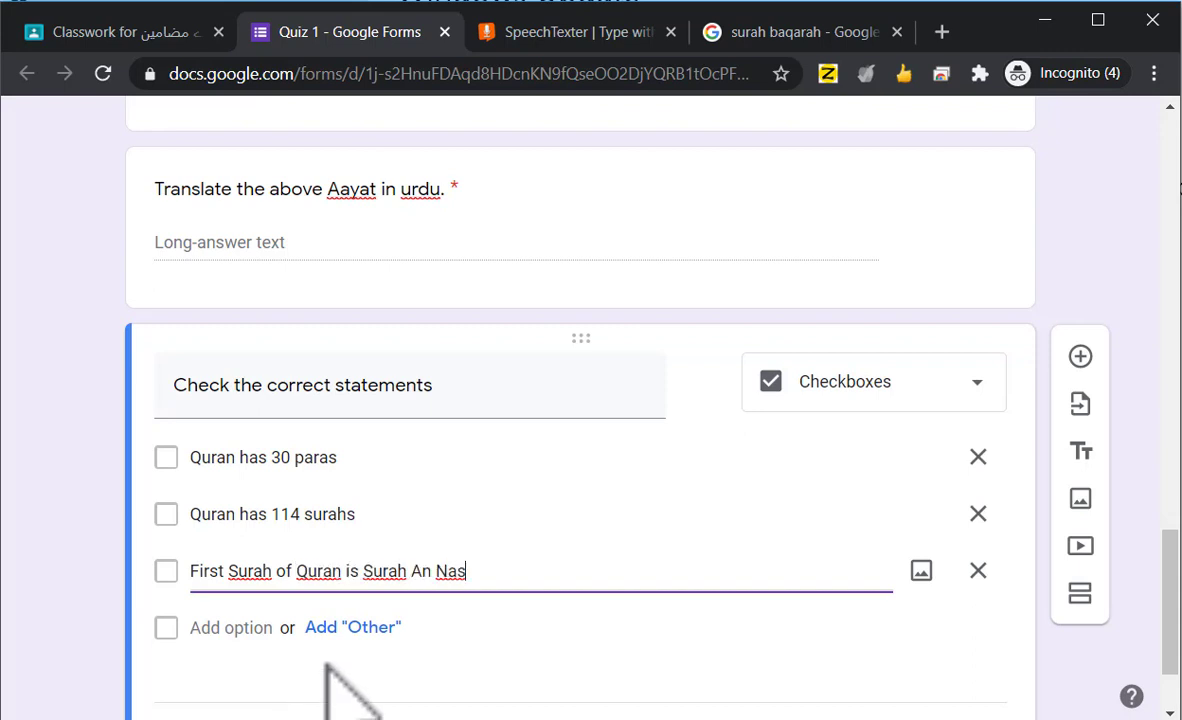
scroll(390, 625, "down", 1)
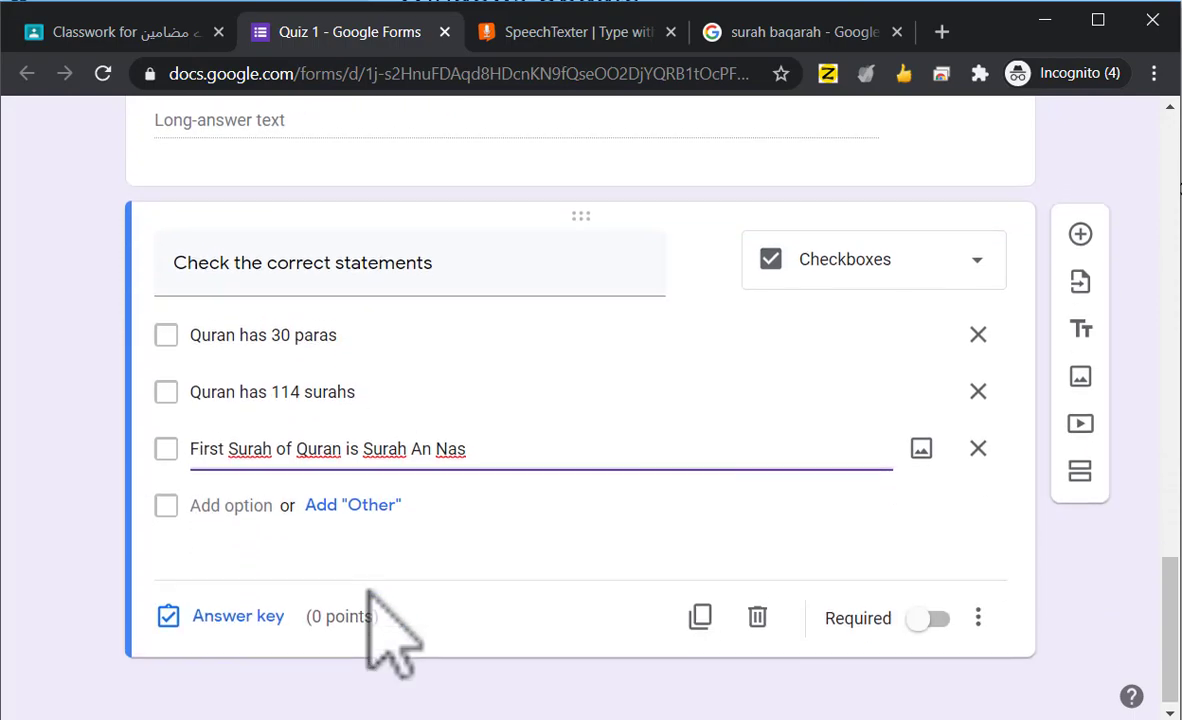
left_click(933, 612)
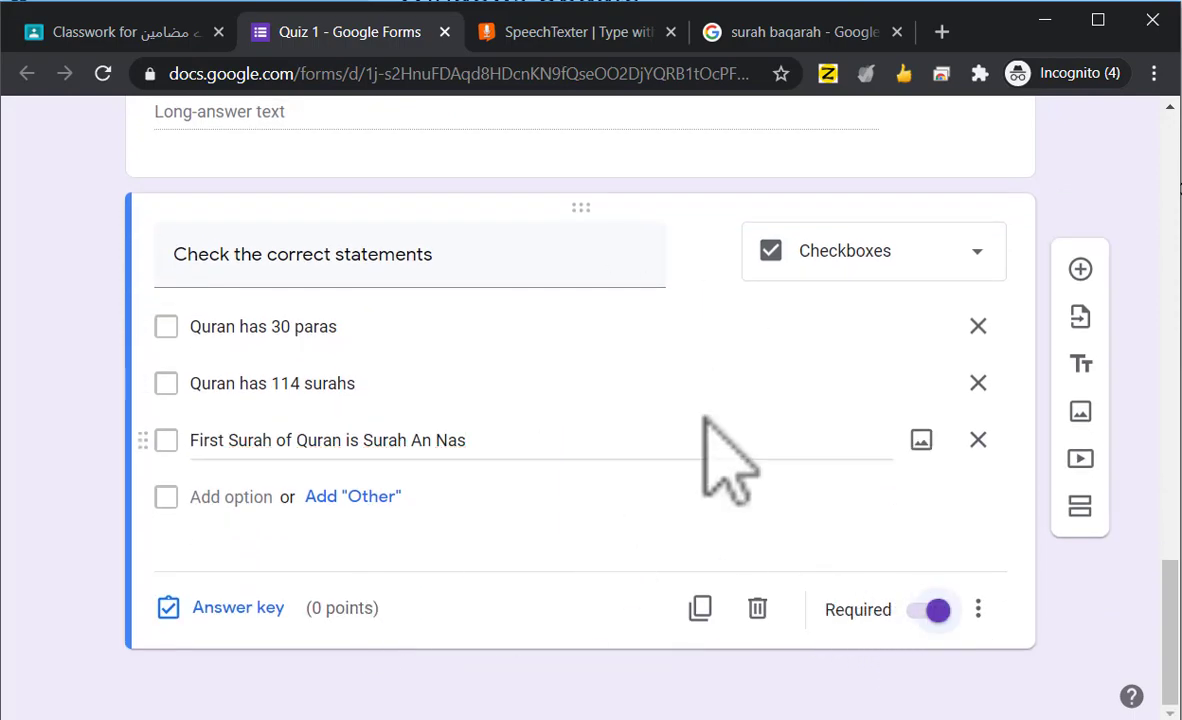
Check the form's Responses page and return to its questions
scroll(725, 462, "up", 10)
scroll(725, 462, "up", 6)
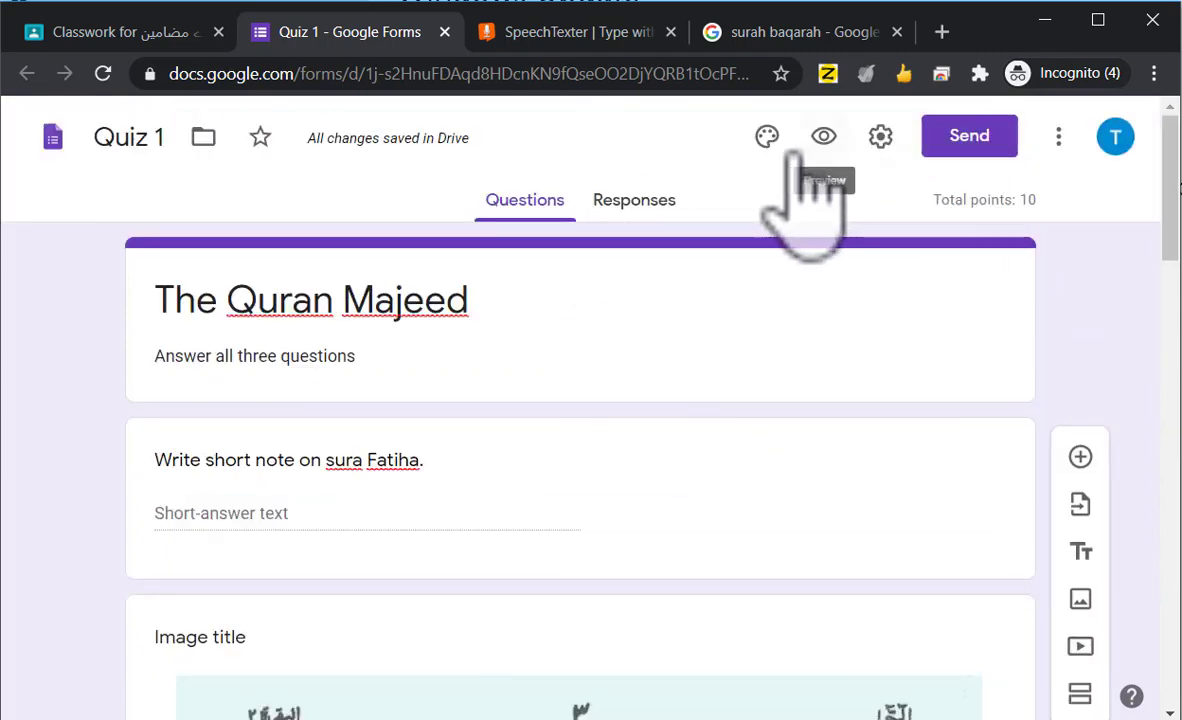
left_click(652, 208)
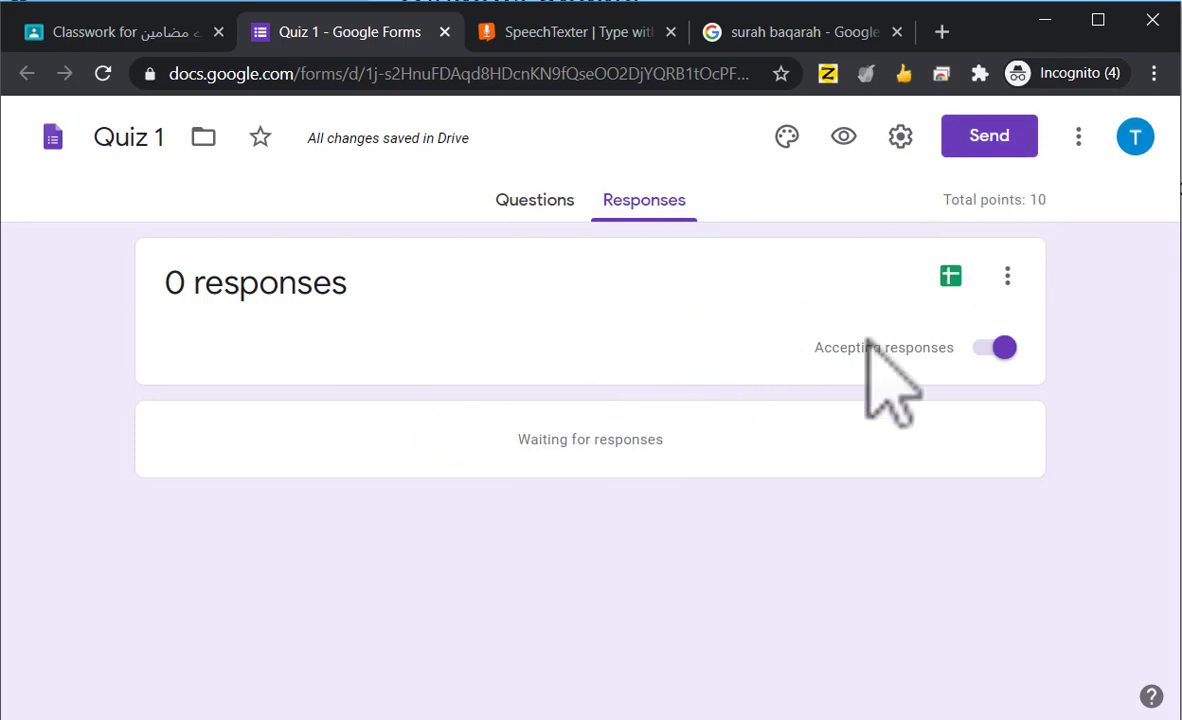
left_click(545, 208)
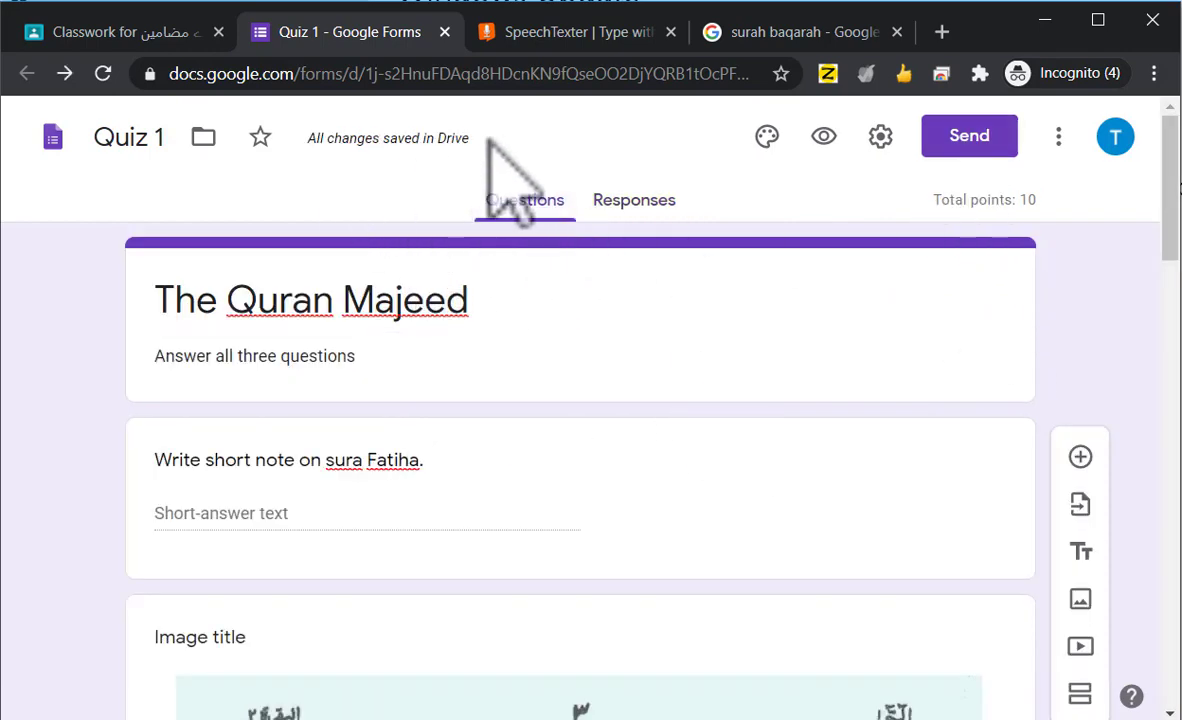
Close the quiz form and assign "Quiz on Quran Majeed" to the class in Google Classroom
left_click(445, 33)
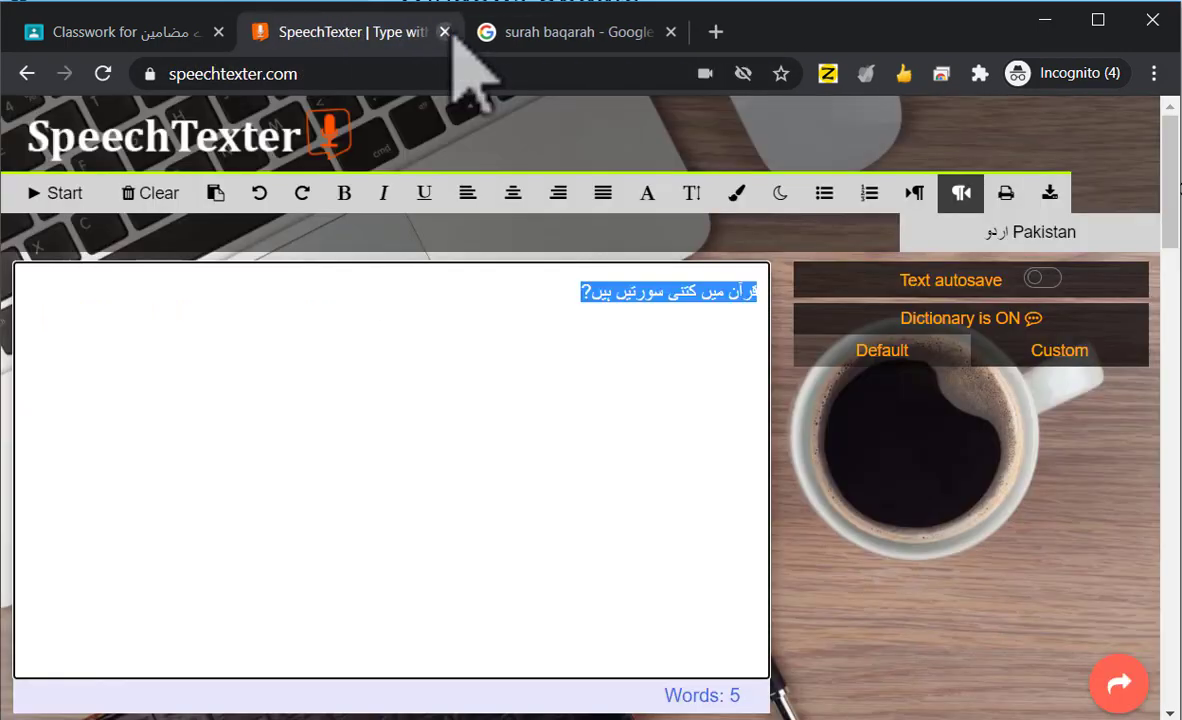
left_click(135, 32)
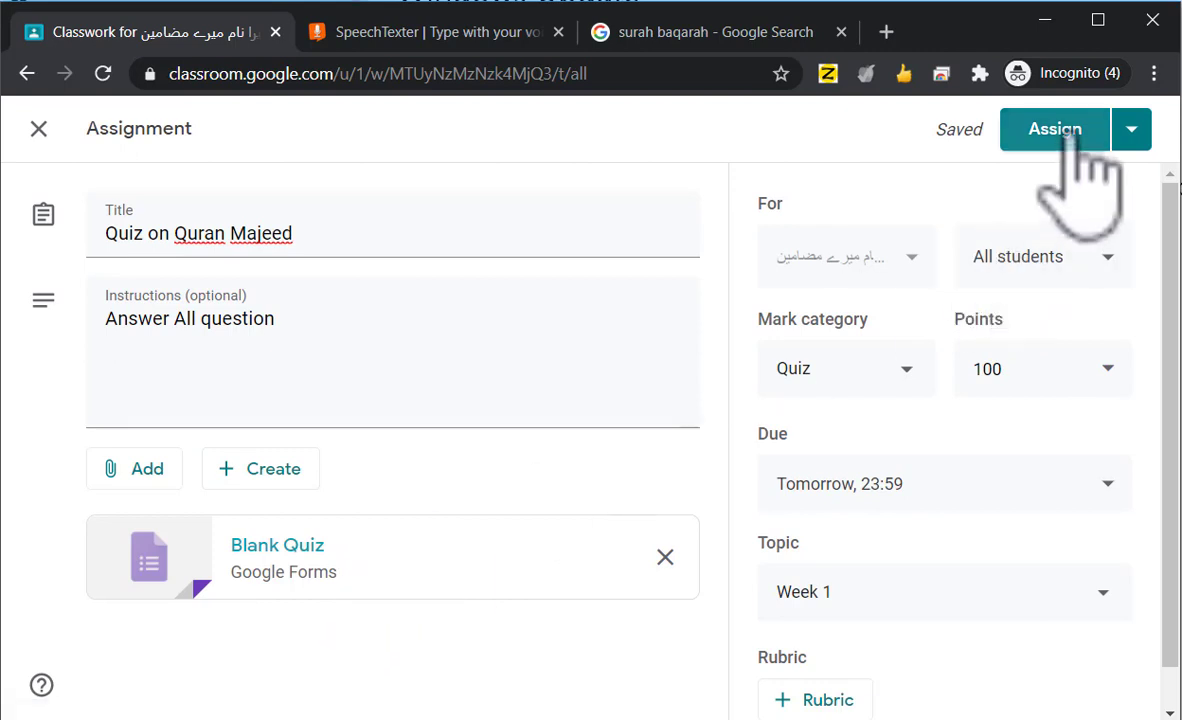
left_click(1133, 126)
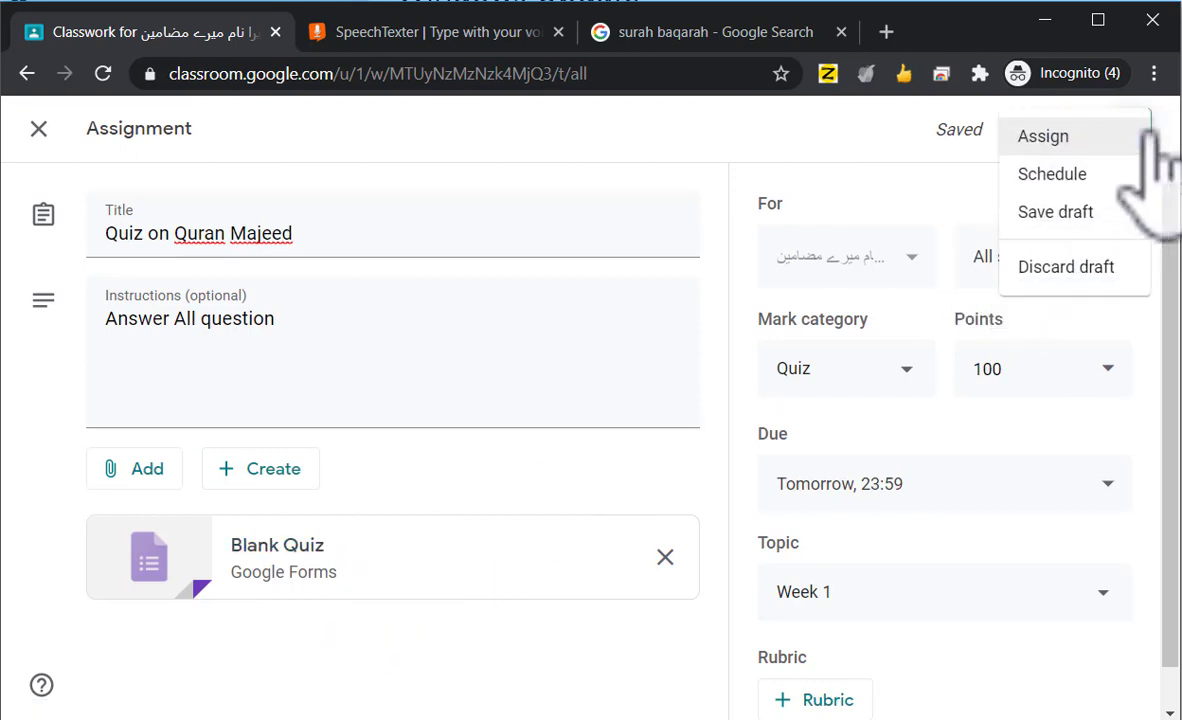
left_click(828, 129)
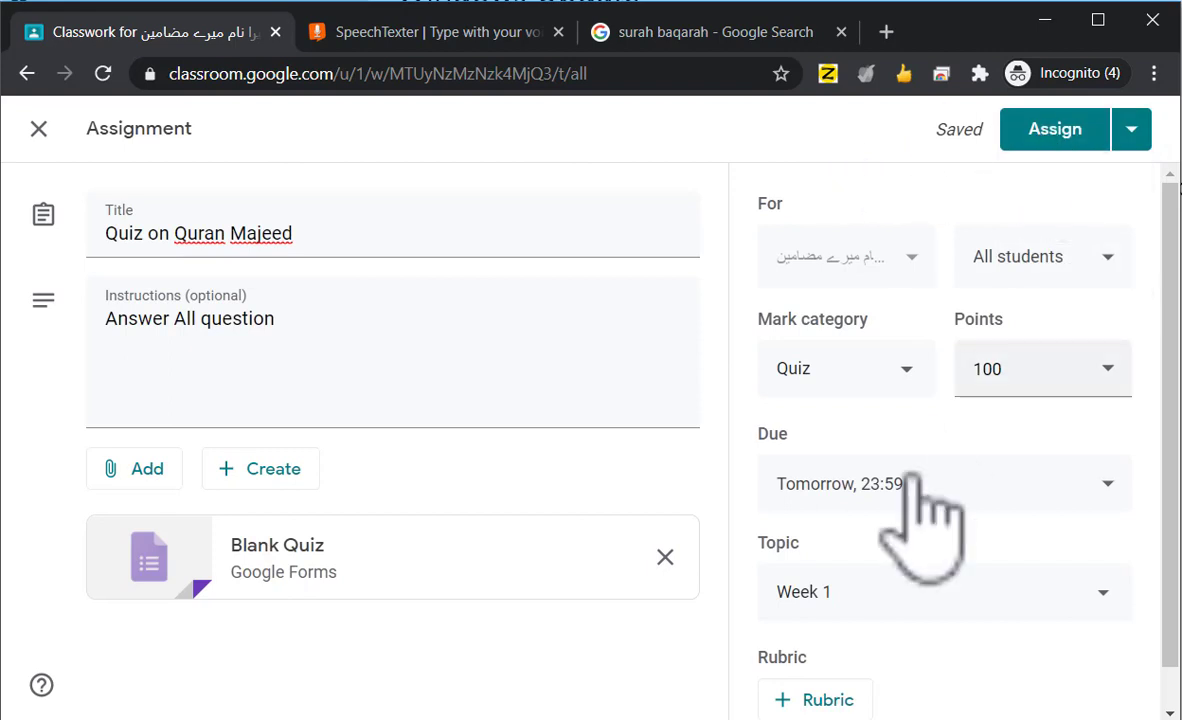
left_click(1050, 132)
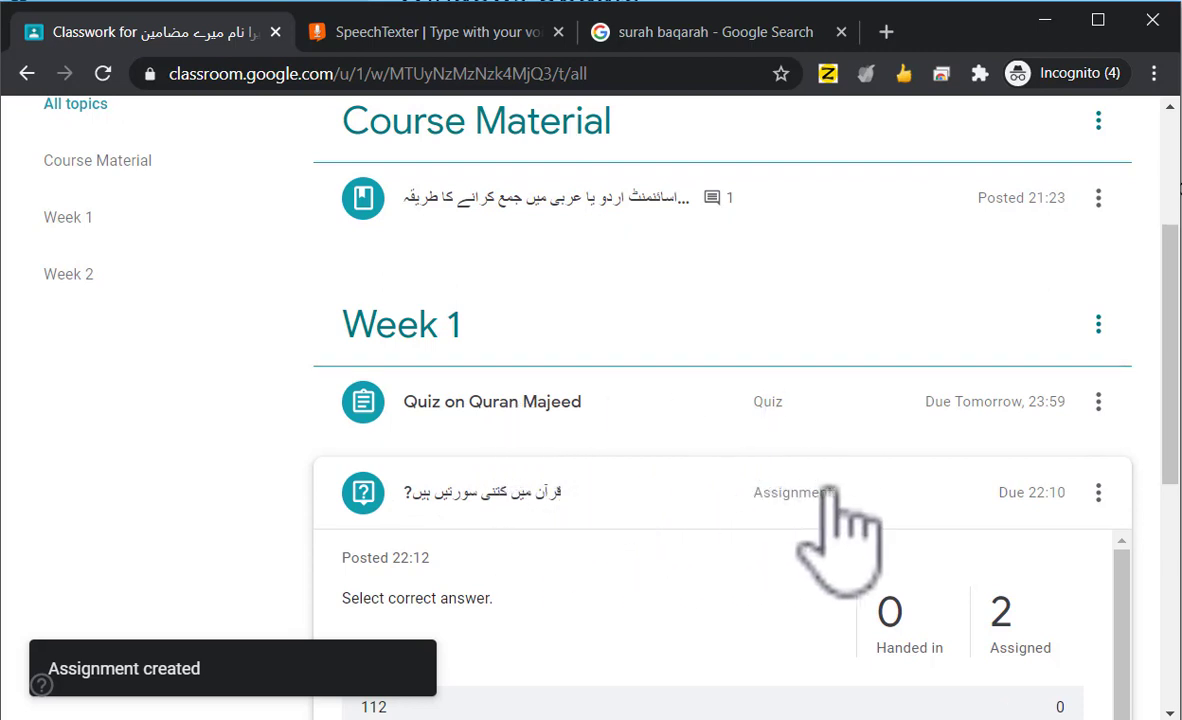
Look through the Week 1 classwork, including the question's answer options and the expanded First Lecture material
scroll(830, 490, "down", 3)
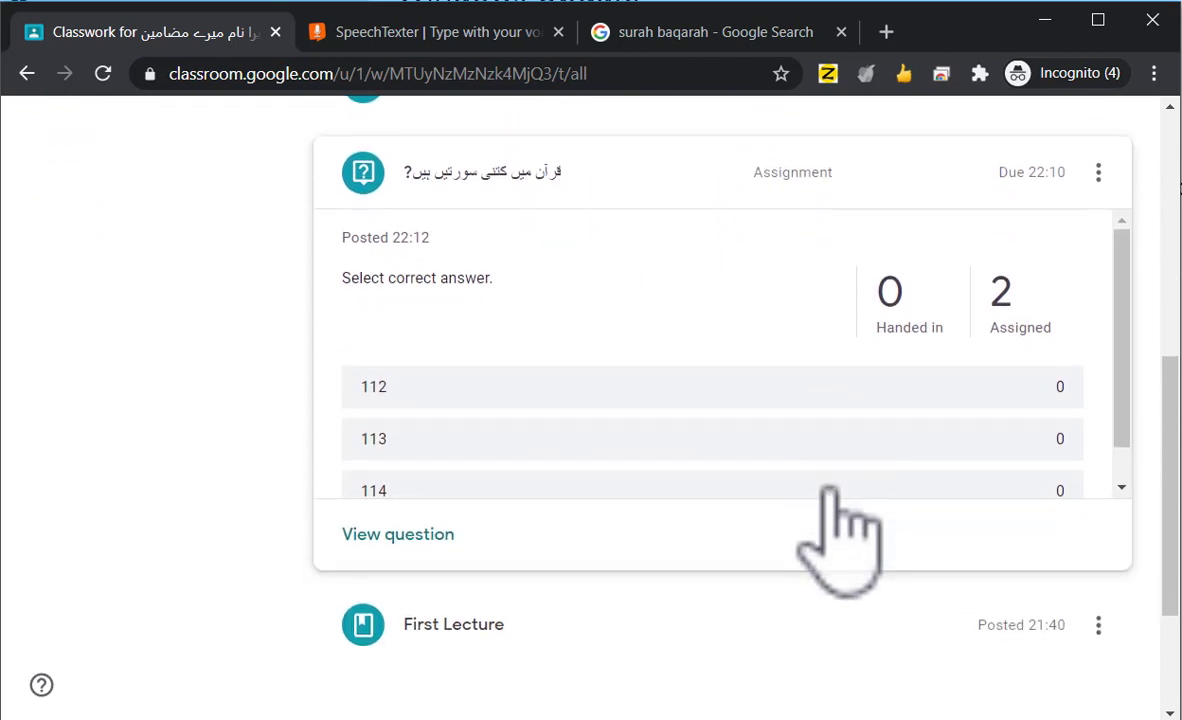
scroll(599, 343, "up", 2)
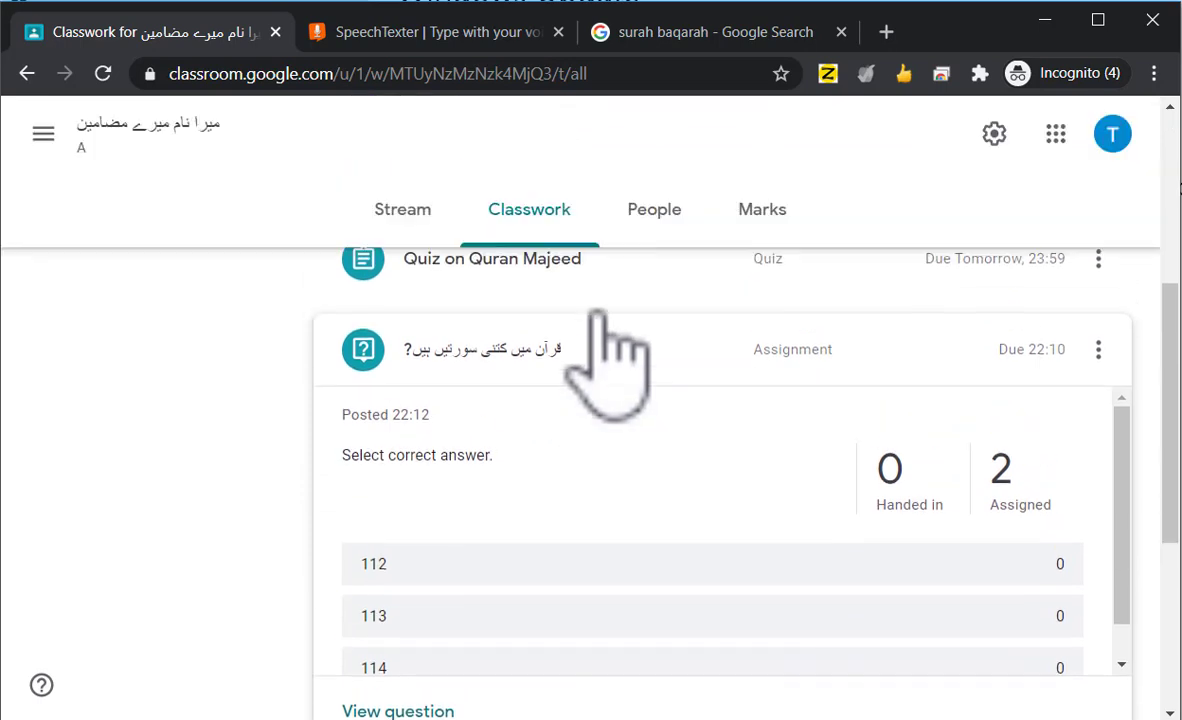
scroll(555, 520, "up", 1)
scroll(543, 478, "down", 3)
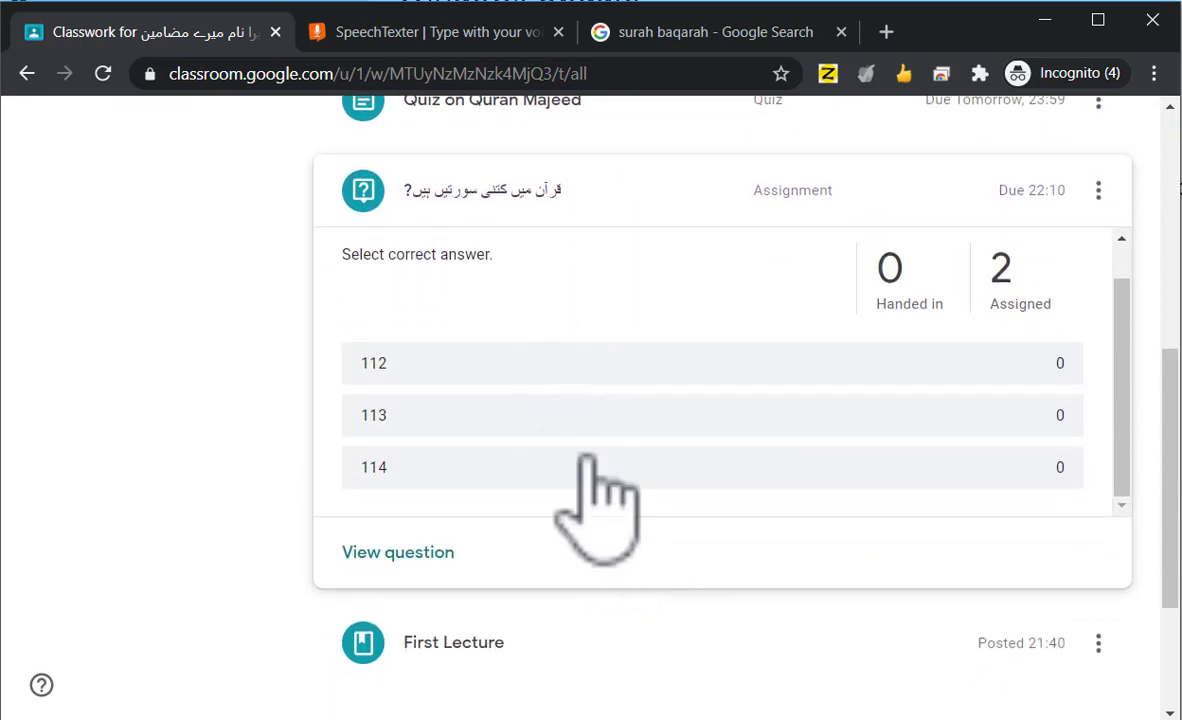
scroll(570, 472, "down", 2)
left_click(533, 448)
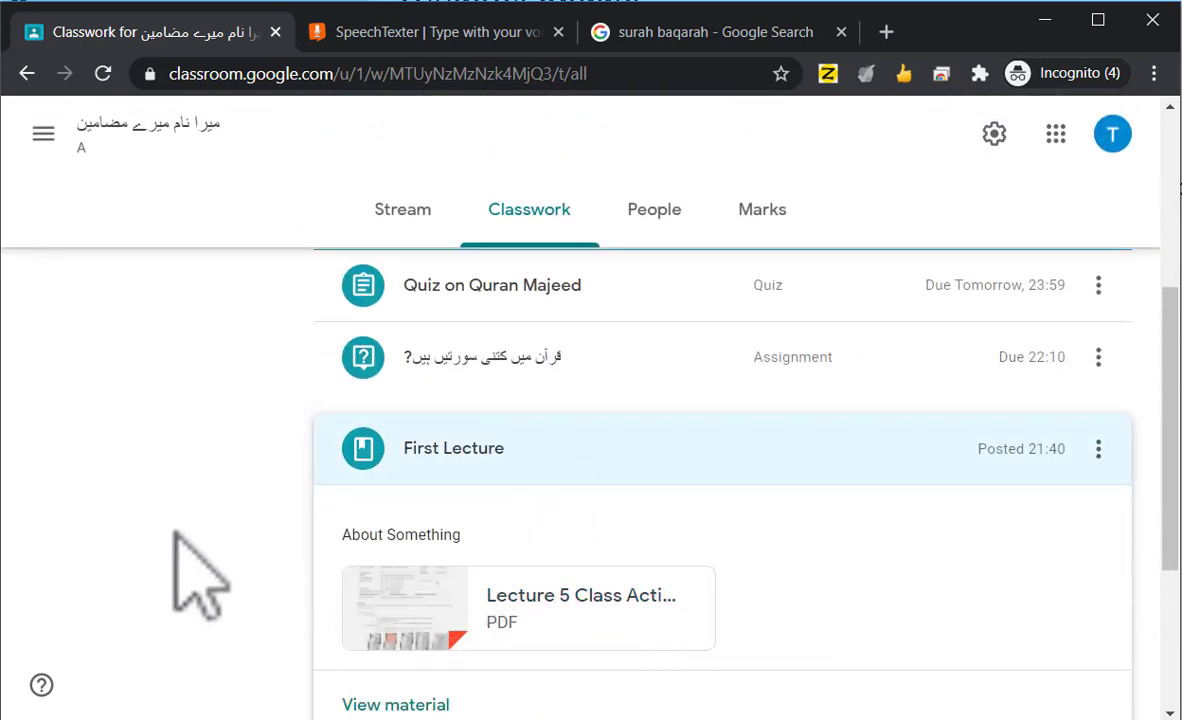
scroll(702, 508, "up", 2)
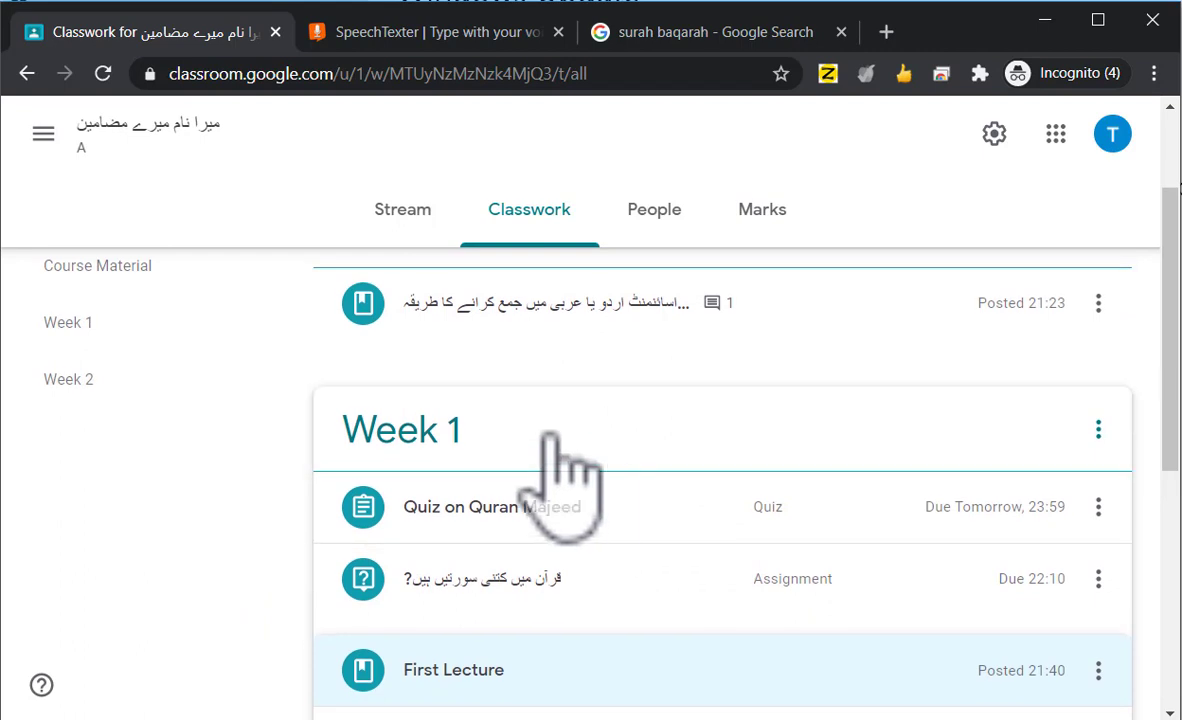
View the Week 2 topic's classwork, and open the class's Marks page, dismissing its marking setup tip
left_click(80, 383)
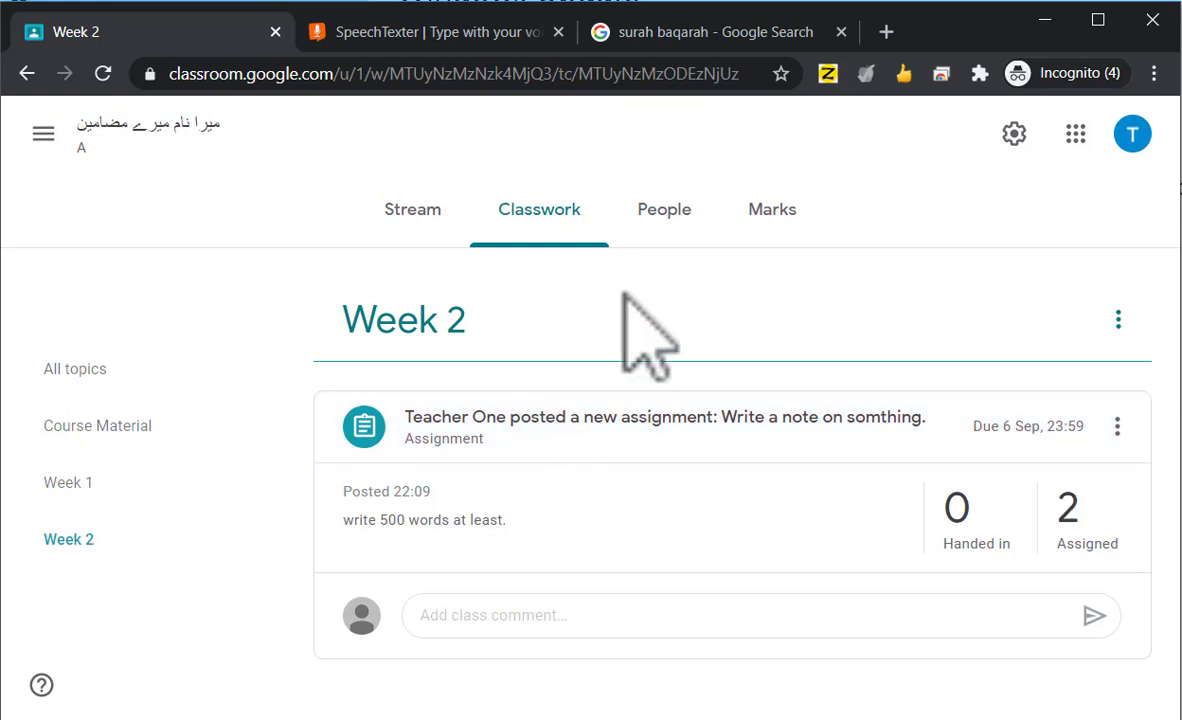
left_click(771, 217)
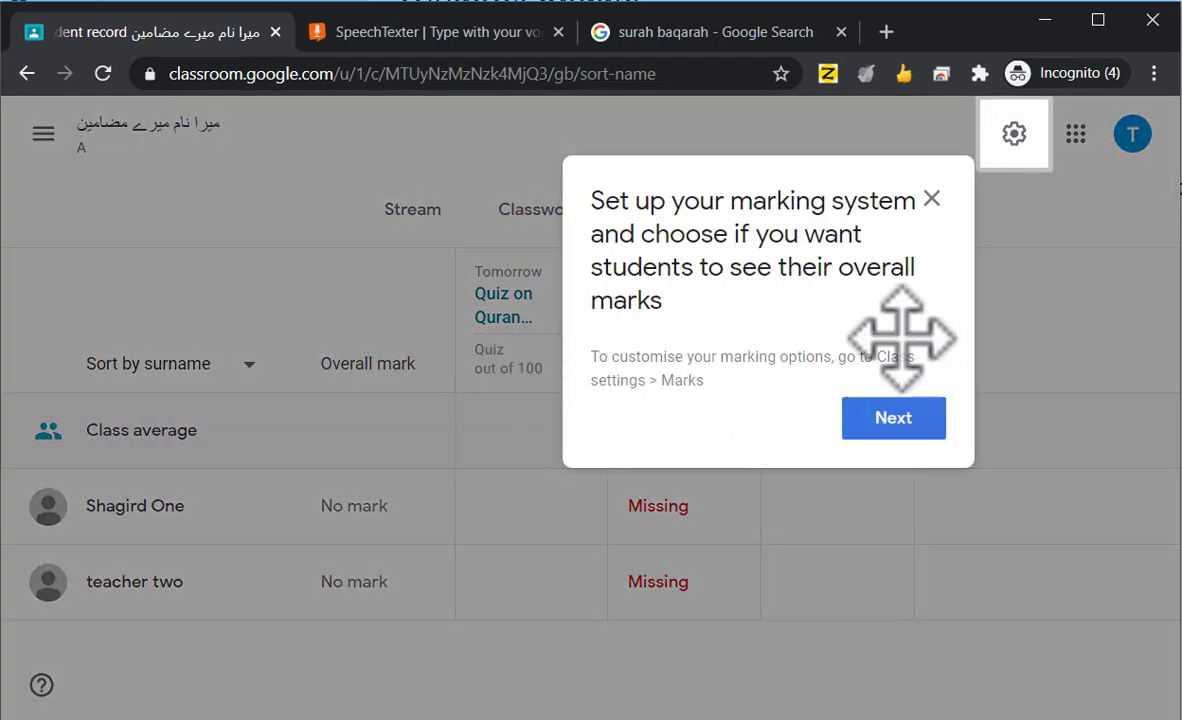
left_click(931, 199)
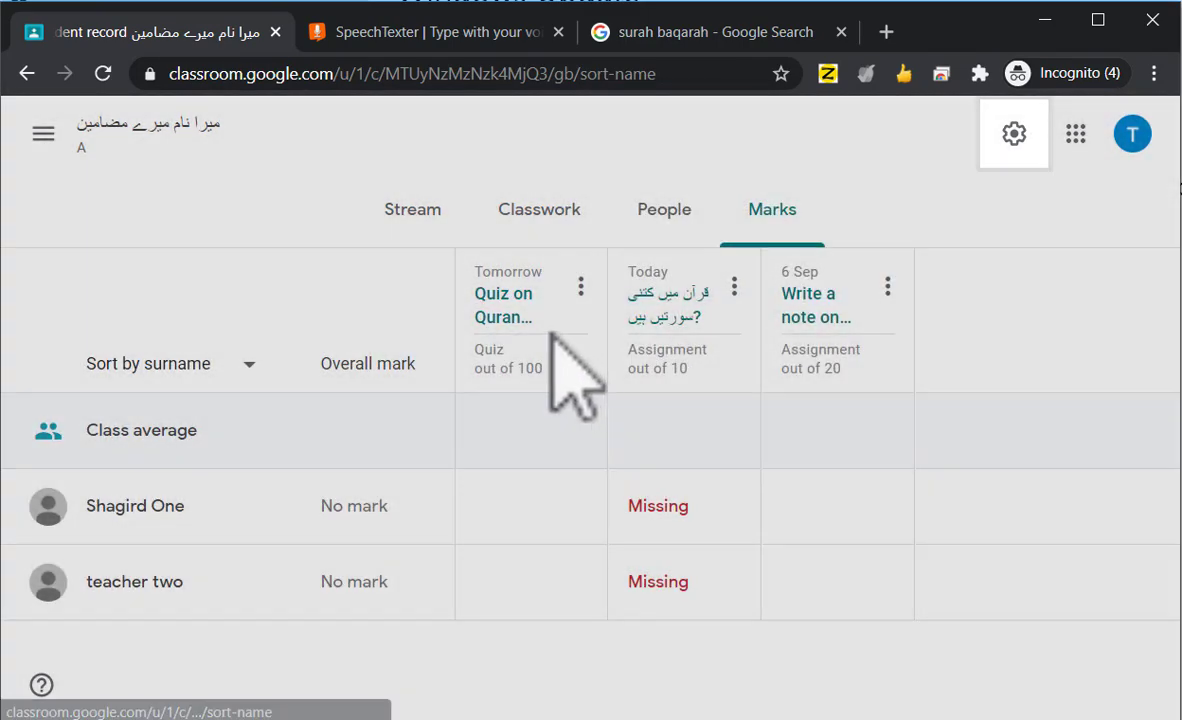